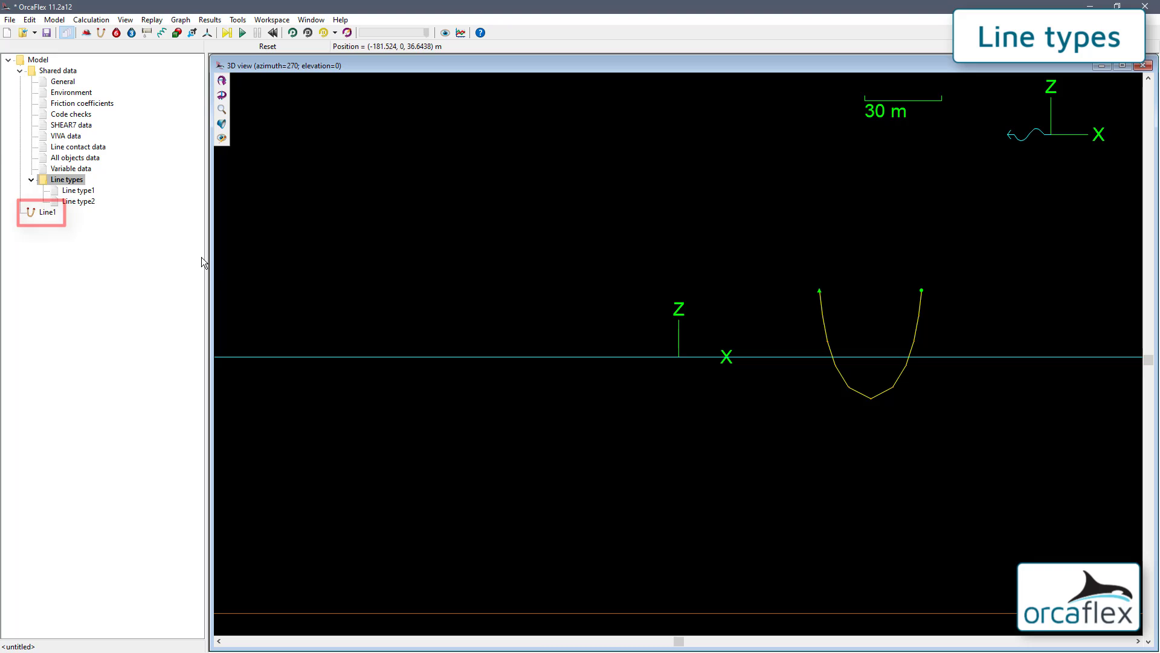
Step: Open Line1's line types data and review the geometry and mass, structure, and drag and lift properties
double_click(48, 213)
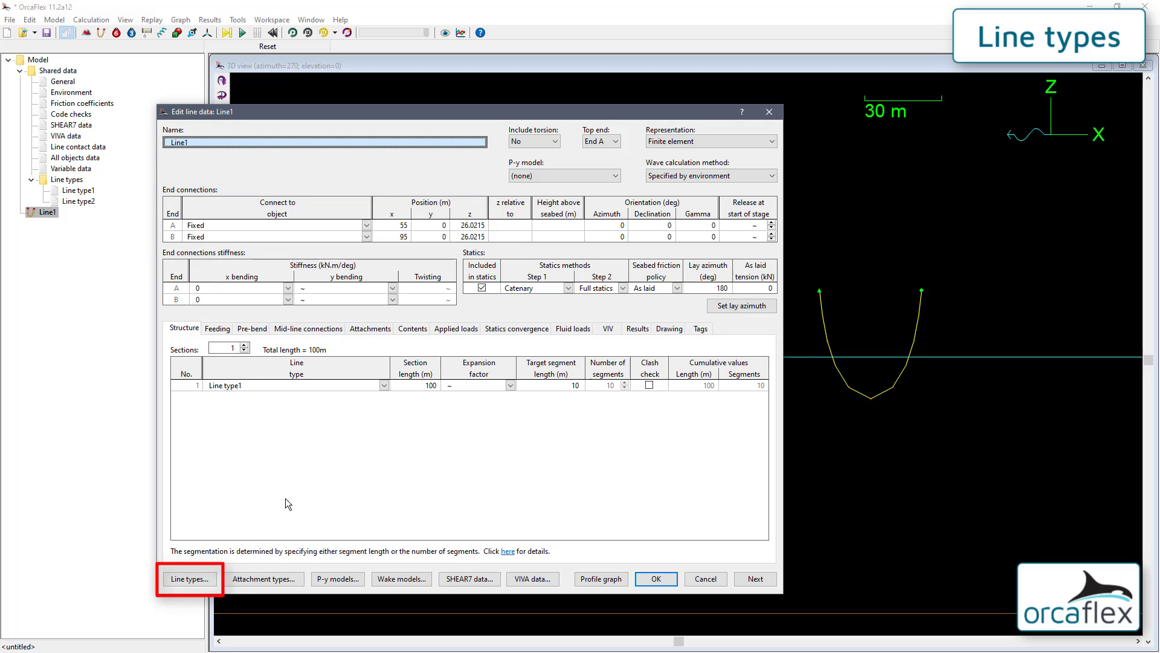
click(196, 580)
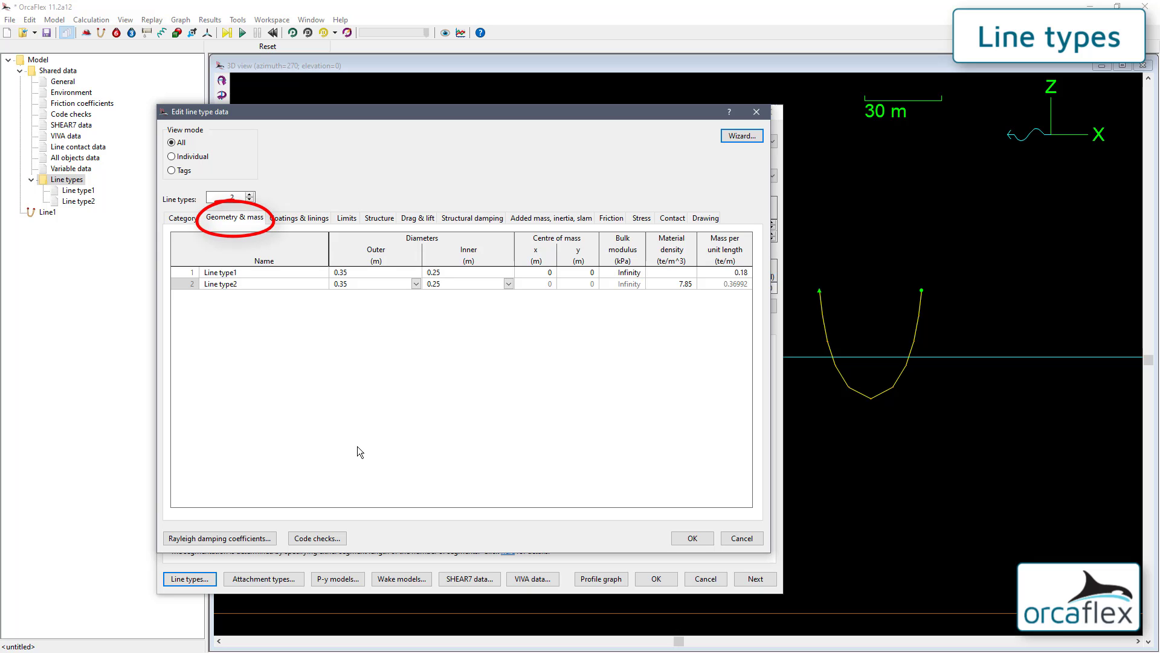
click(374, 224)
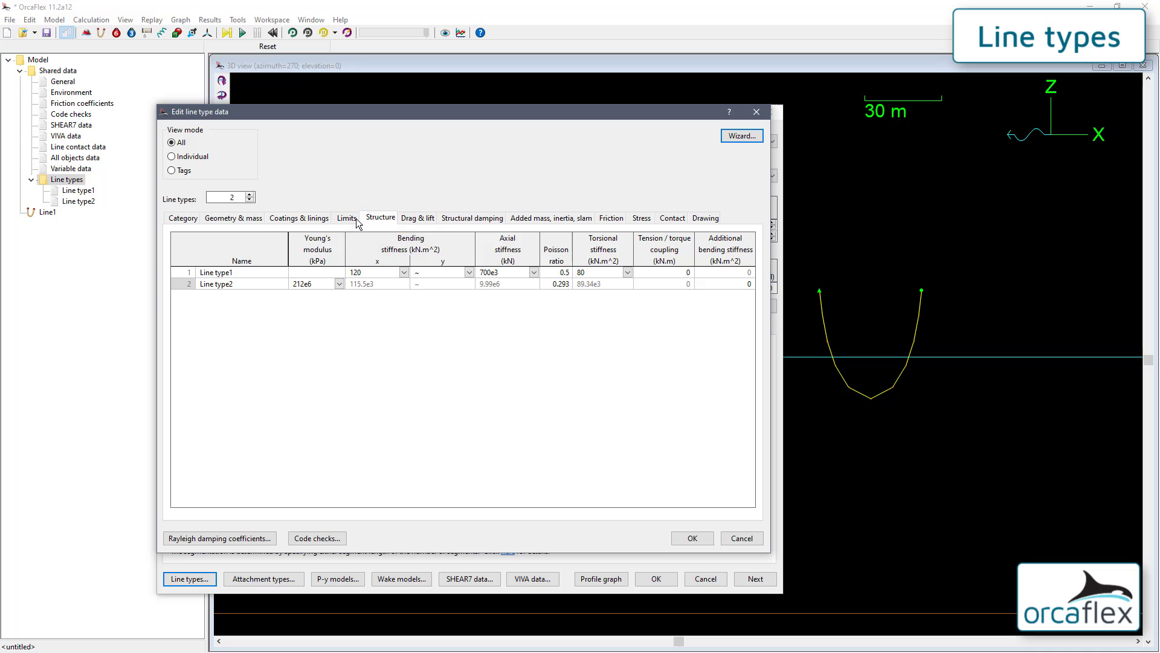
click(409, 219)
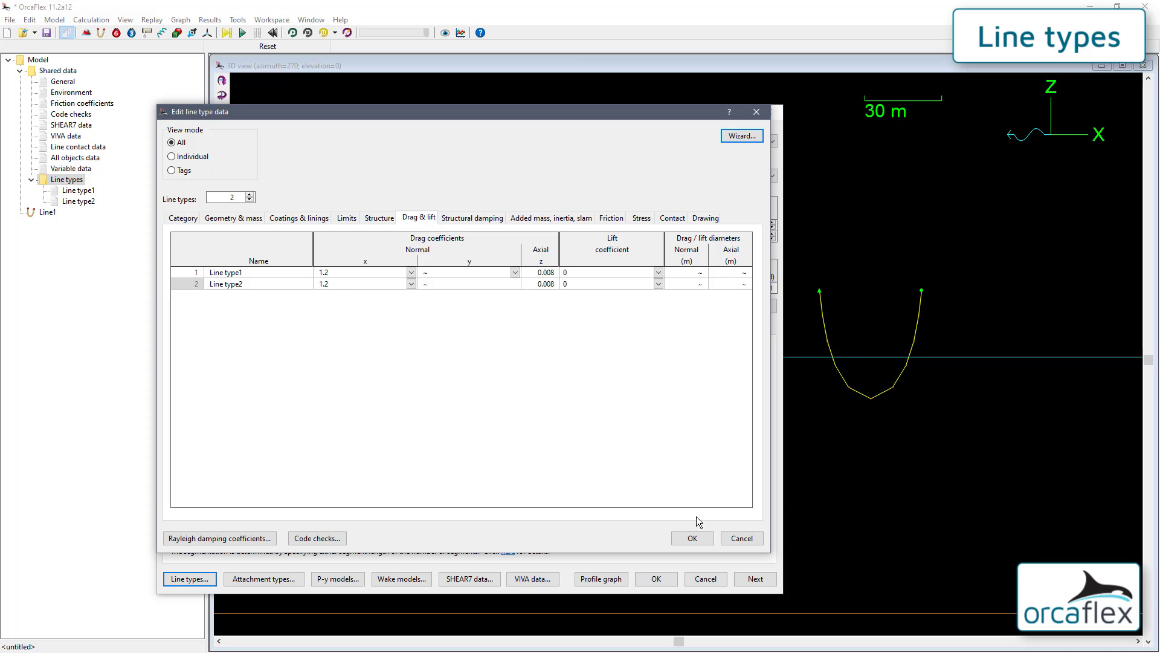
click(698, 536)
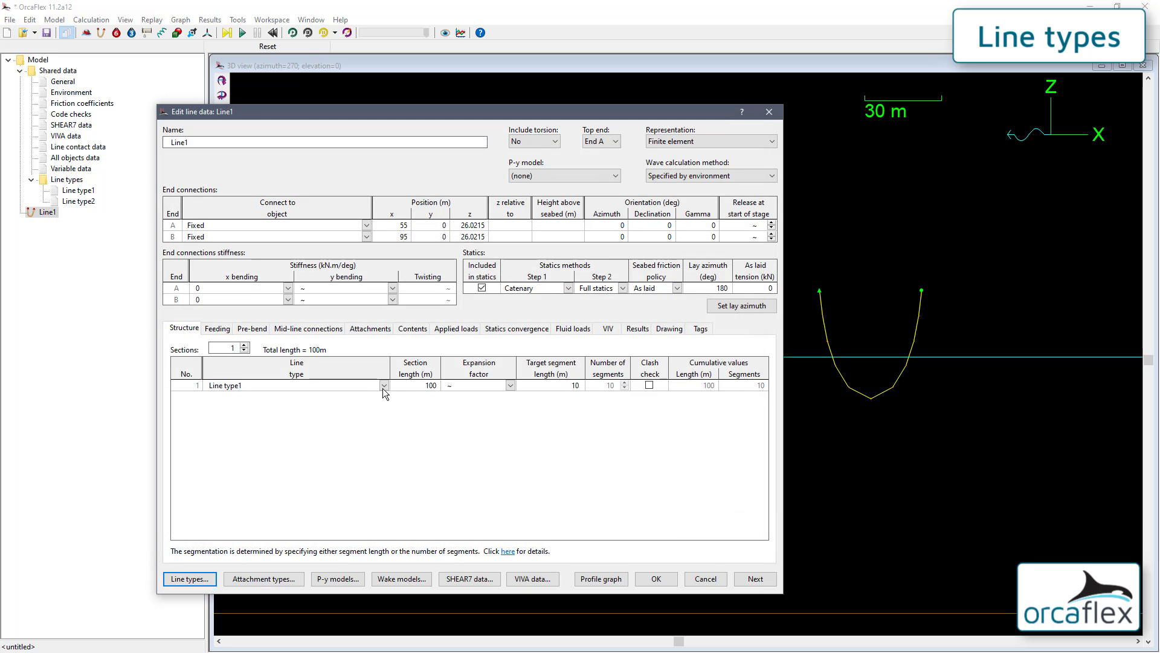
Step: Check which line types are available for Line1's section and close the line data without changing the selection
click(383, 386)
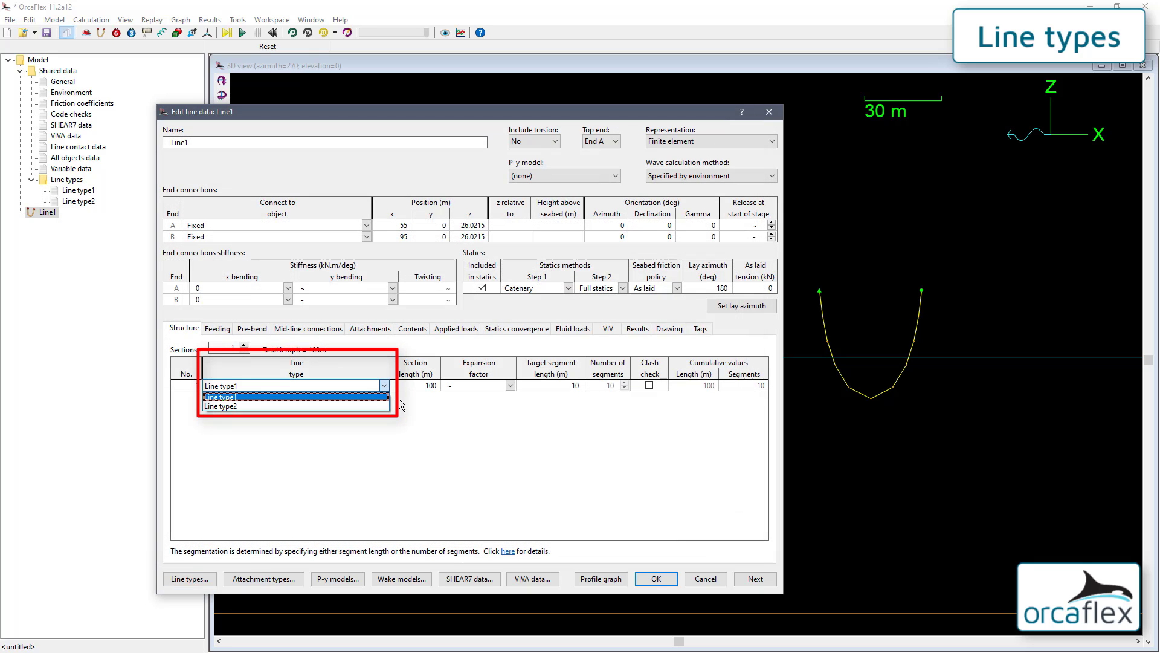
click(443, 421)
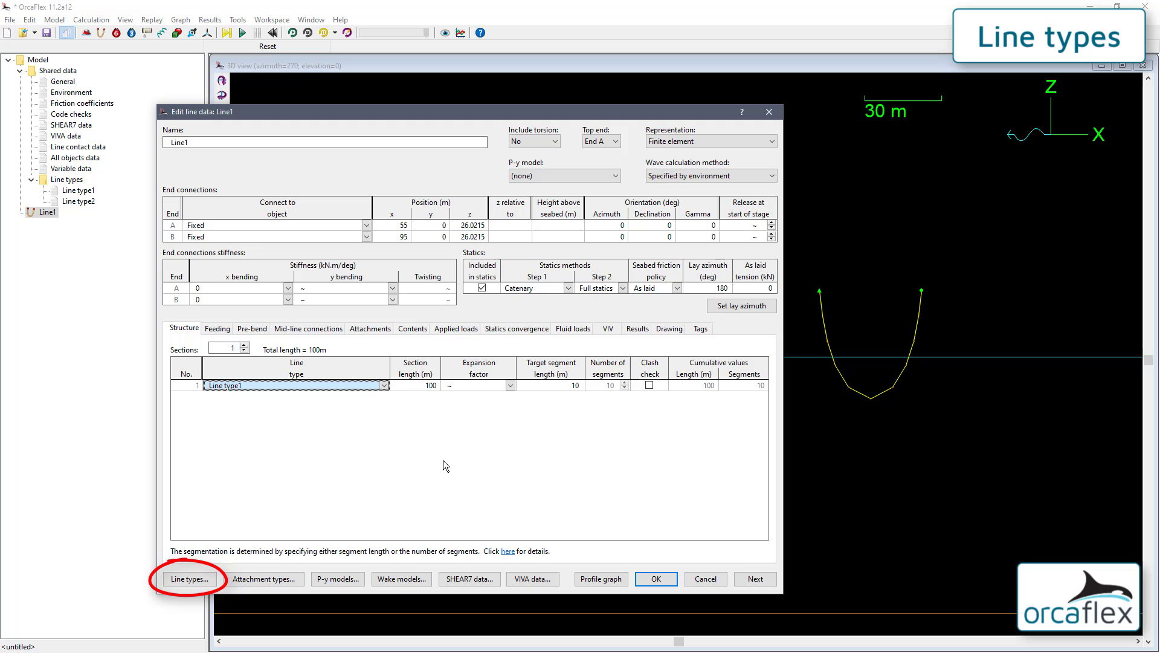
click(656, 579)
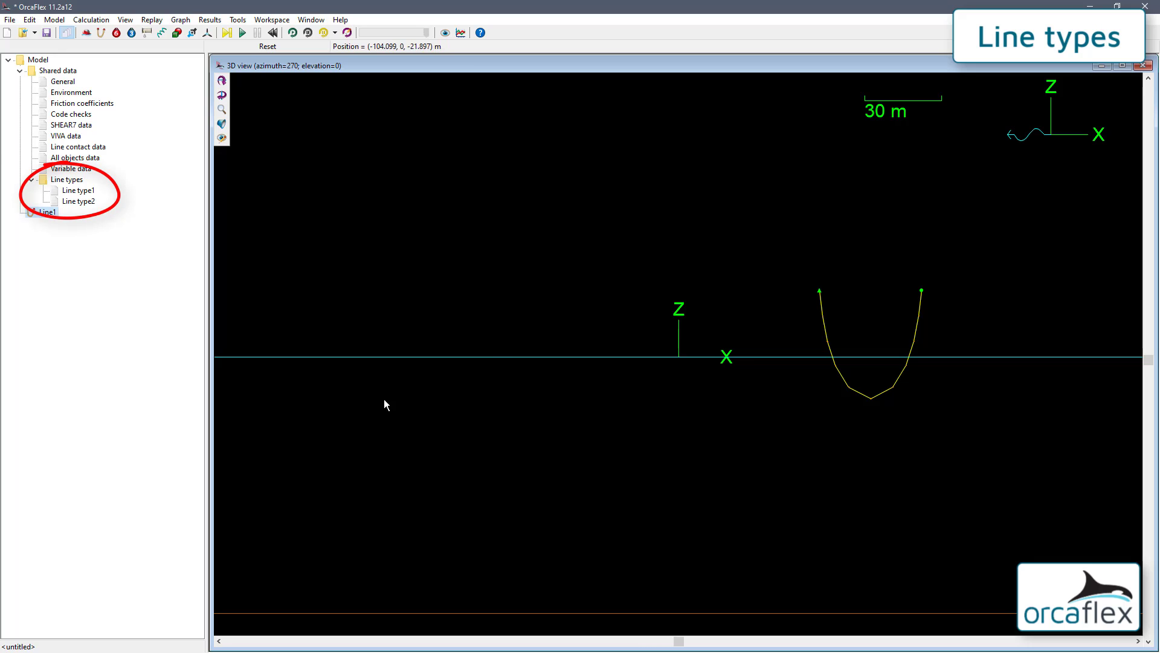
Step: Open the shared line types data from the model and compare the individual view with the view of all line types
double_click(67, 180)
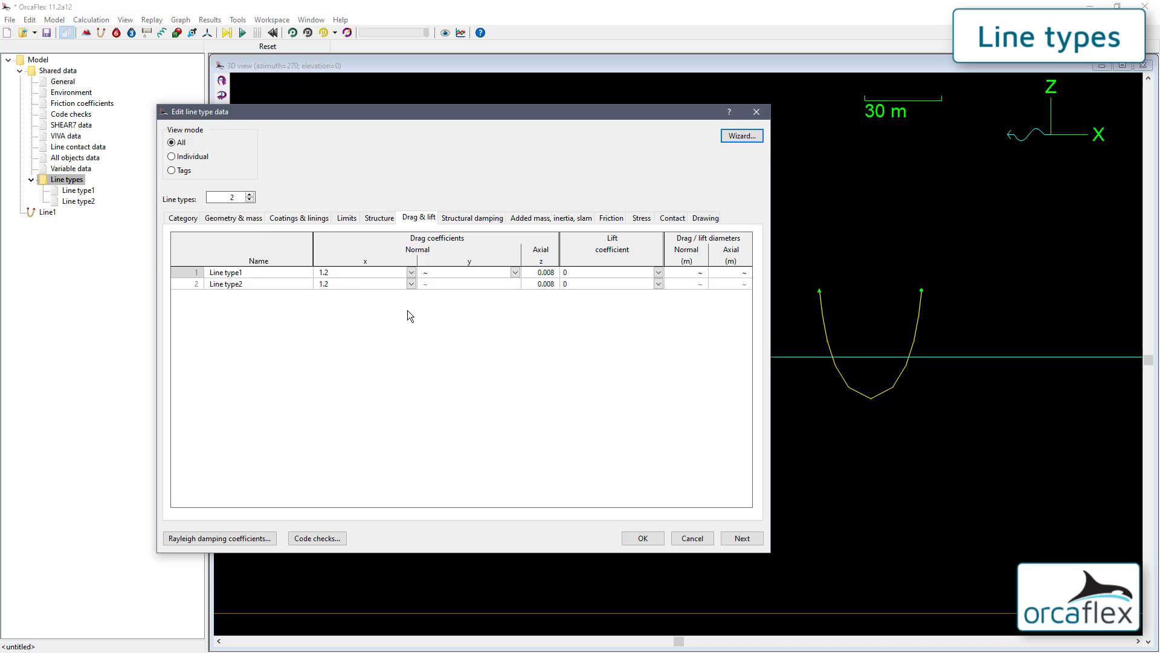
click(200, 157)
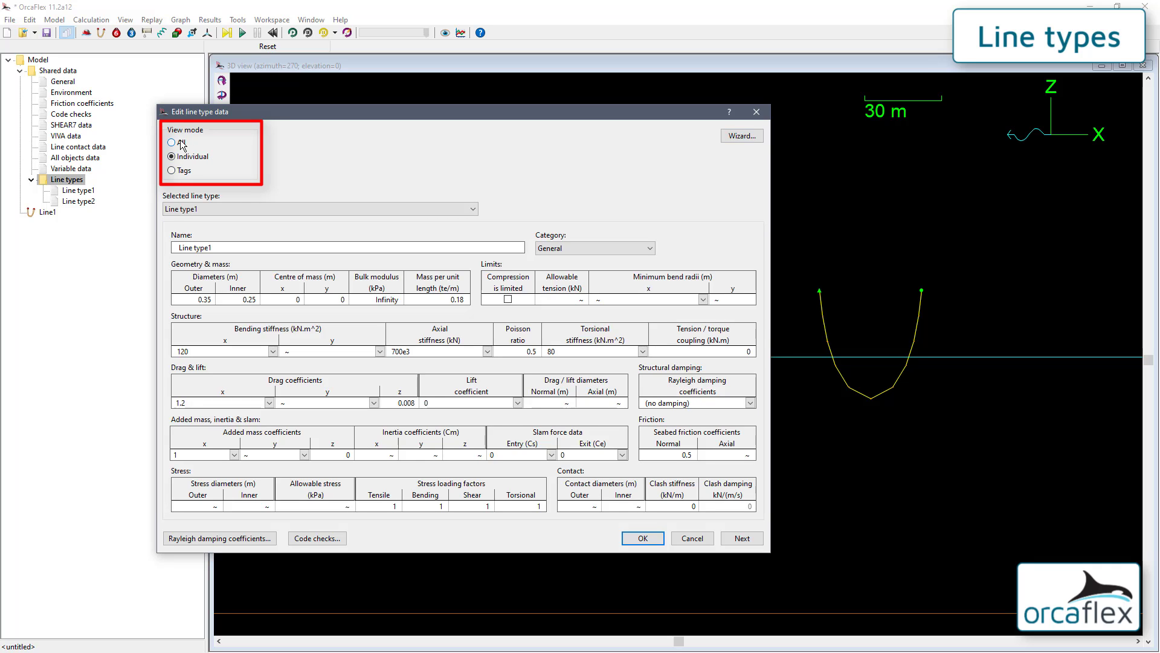
click(181, 144)
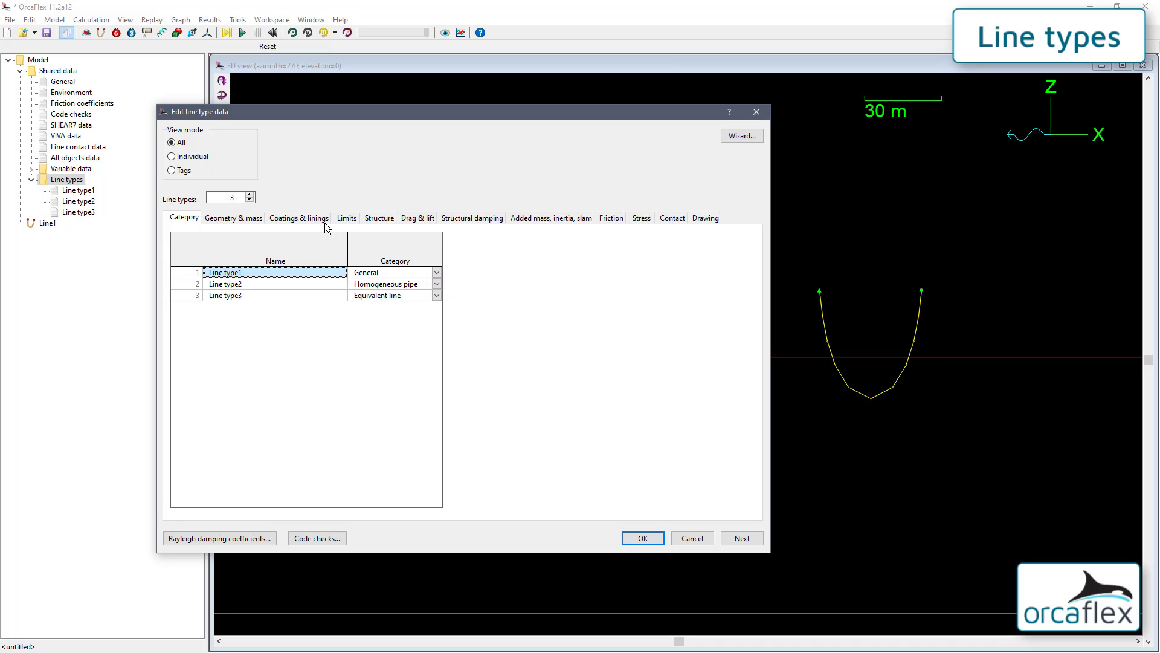
Step: Review the geometry and mass data and the structural data of all line types
click(242, 216)
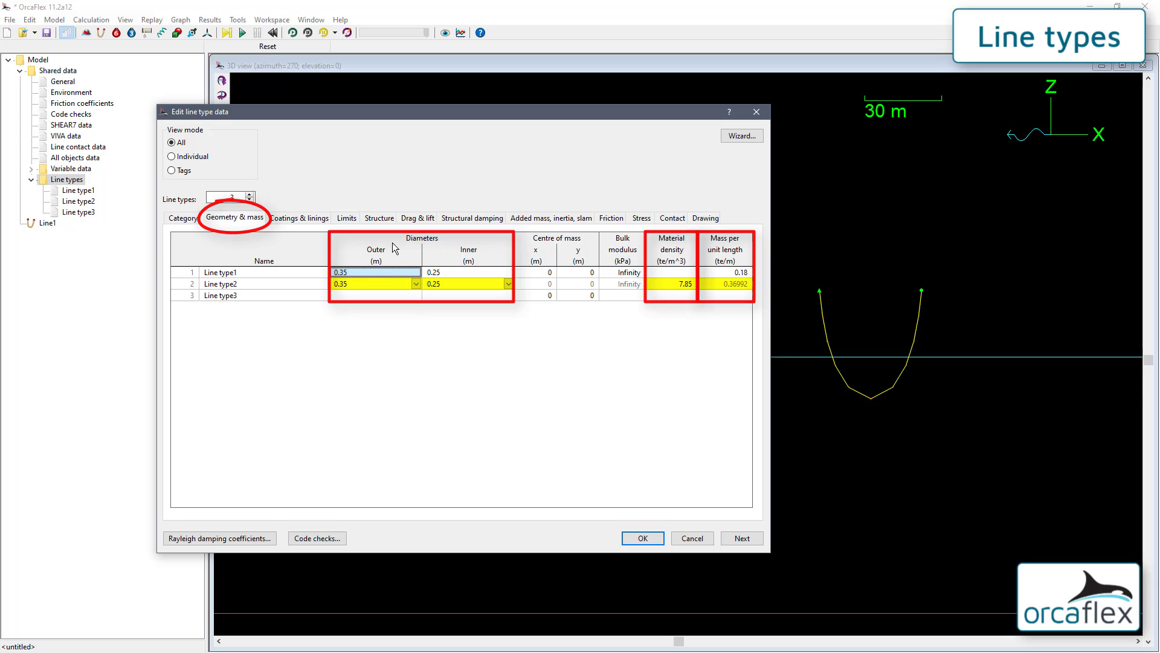
click(381, 219)
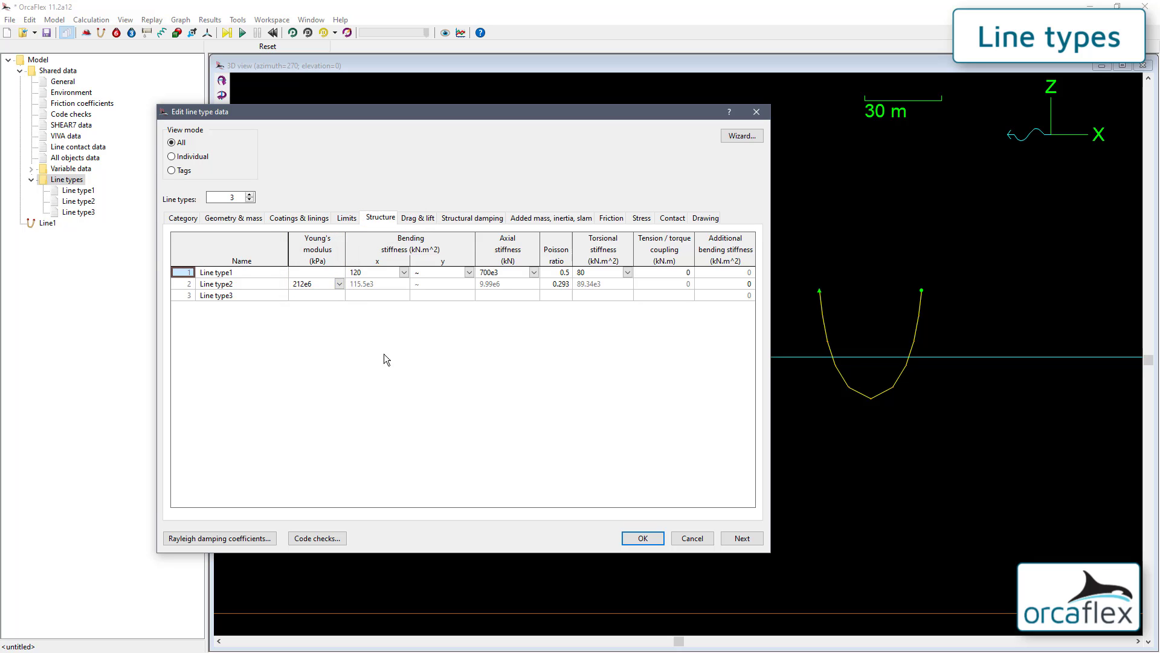
click(235, 217)
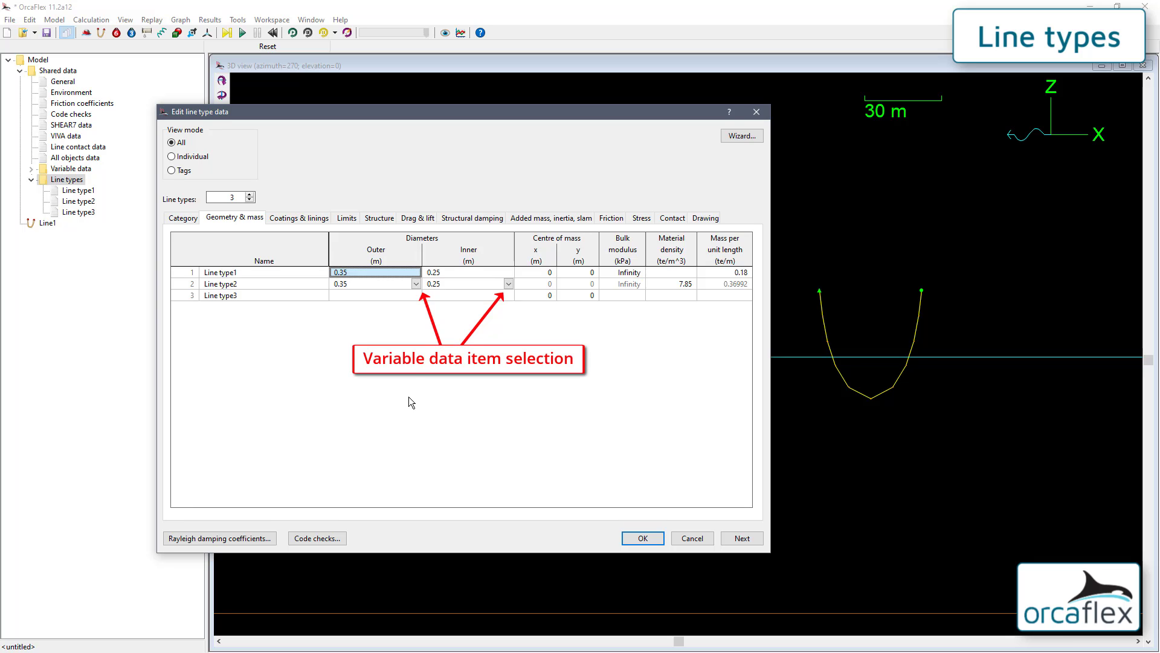
Step: Examine the ConeProfile1 variable diameter data and its profile graph from Line type2's outer diameter
click(416, 283)
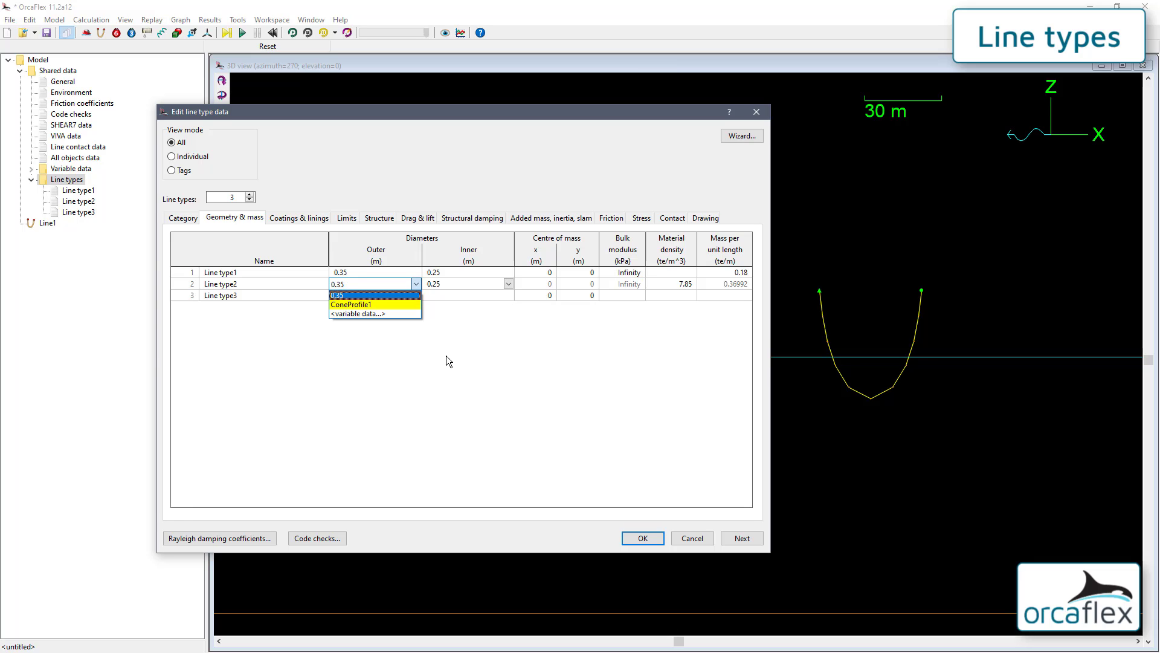
click(383, 314)
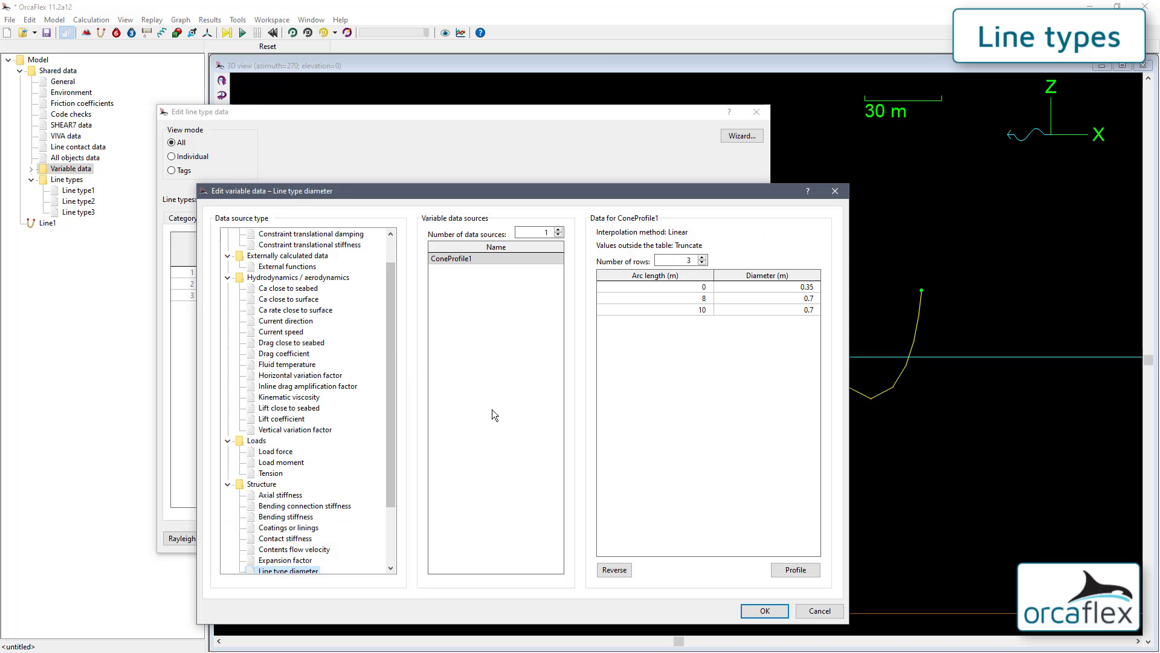
click(793, 571)
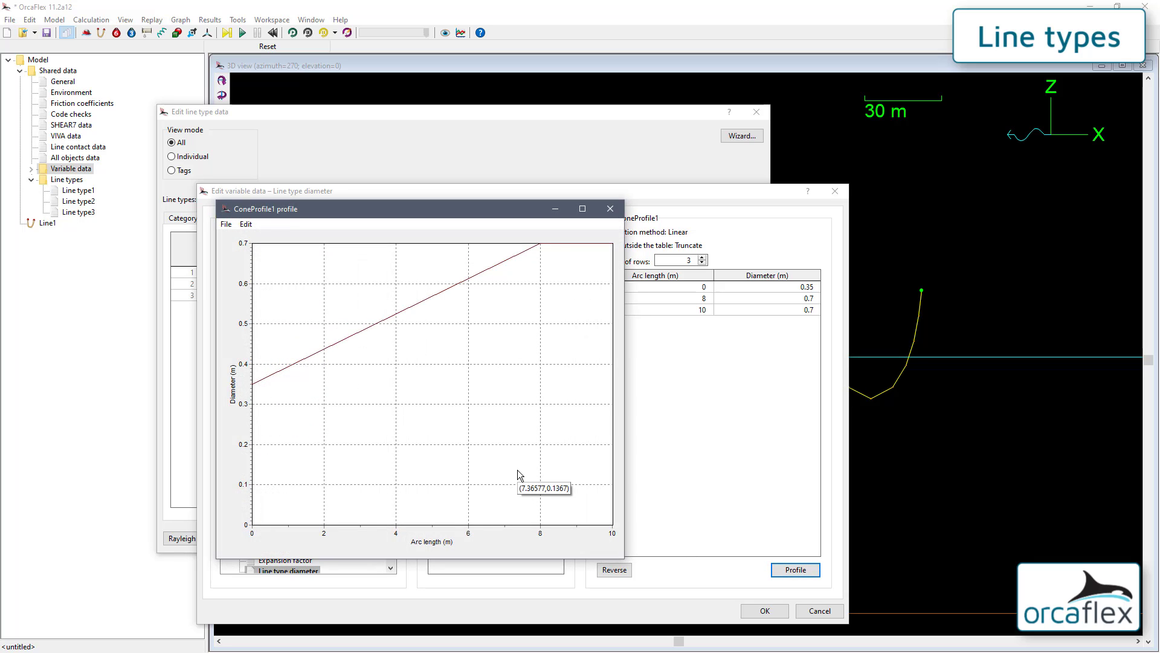
click(763, 612)
click(480, 375)
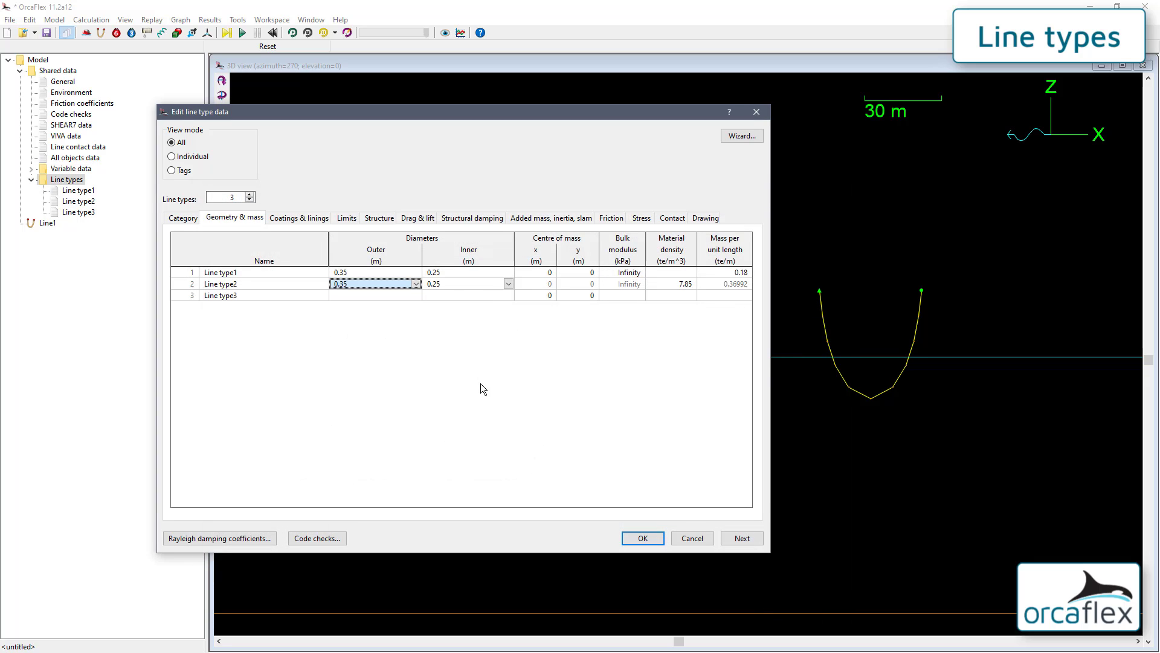
Step: Show the equivalent line Line type3 individually and set its carrier line to Line type1
click(184, 217)
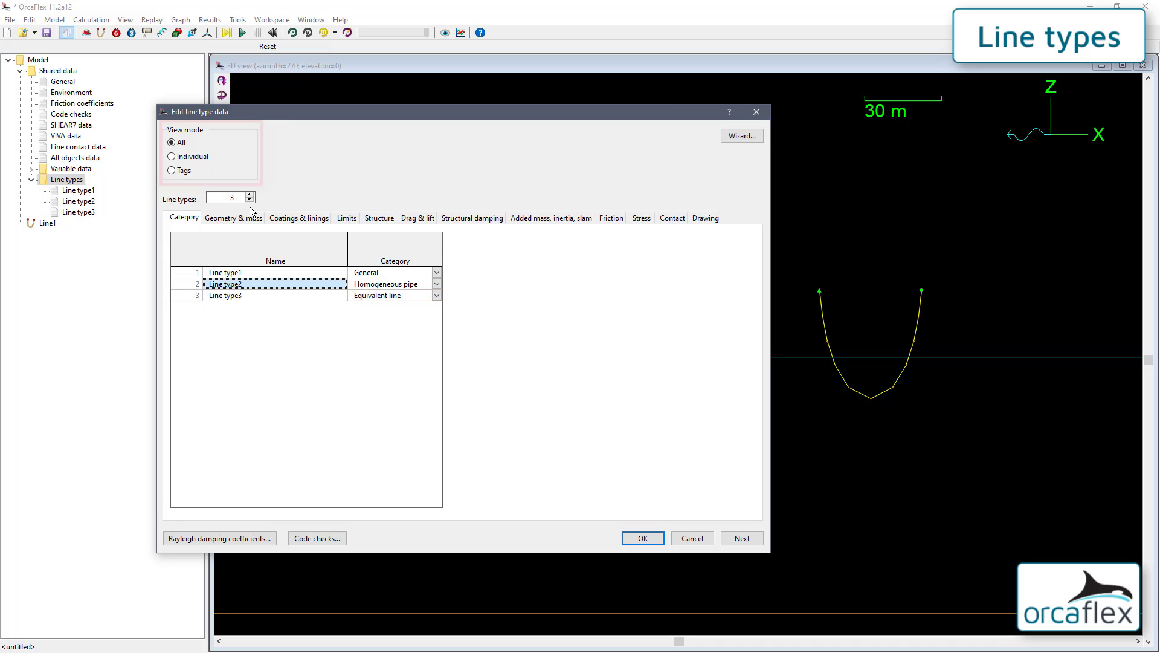
click(367, 296)
click(193, 157)
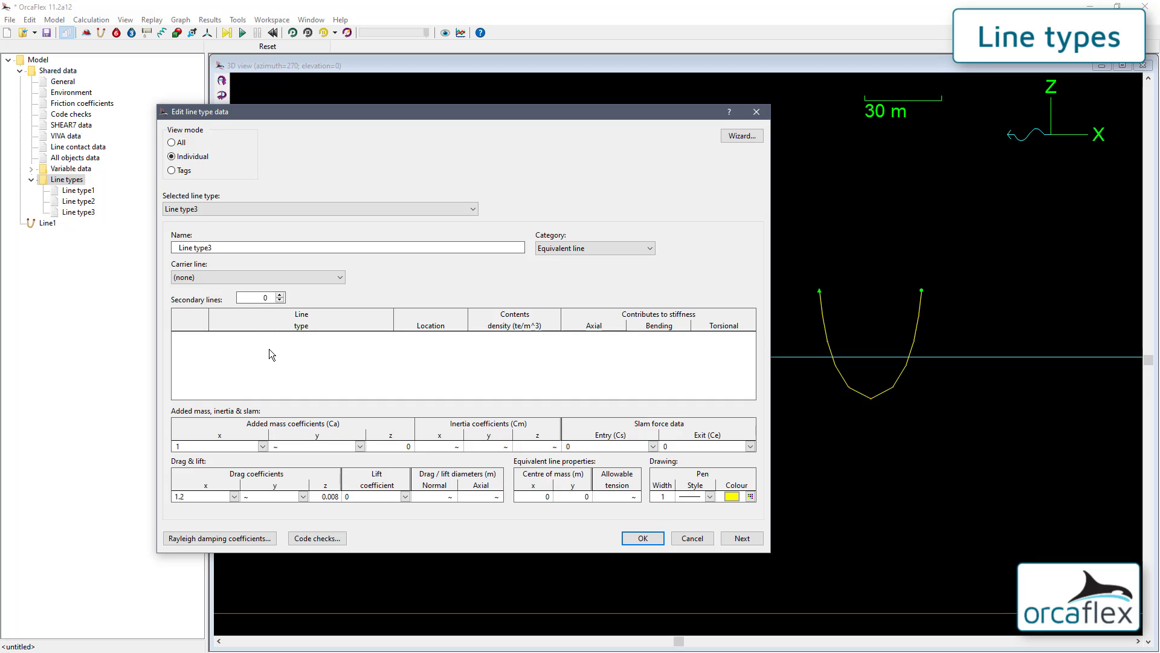
click(334, 279)
click(327, 298)
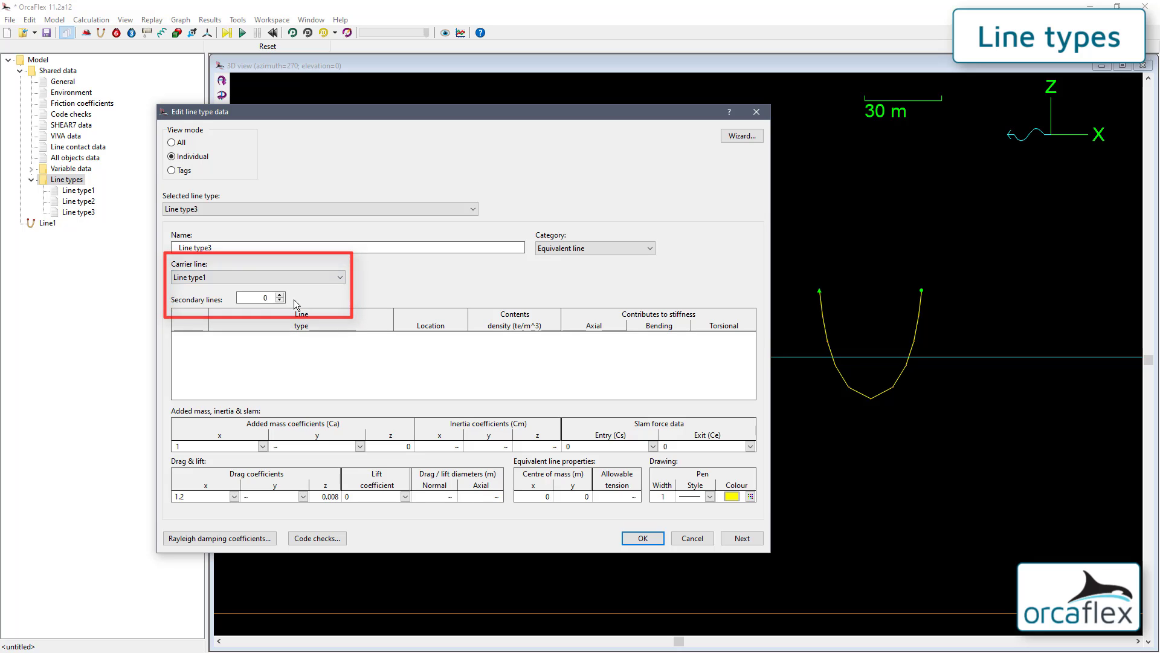
Step: Add one secondary line to Line type3 and assign Line type2 to it
click(280, 296)
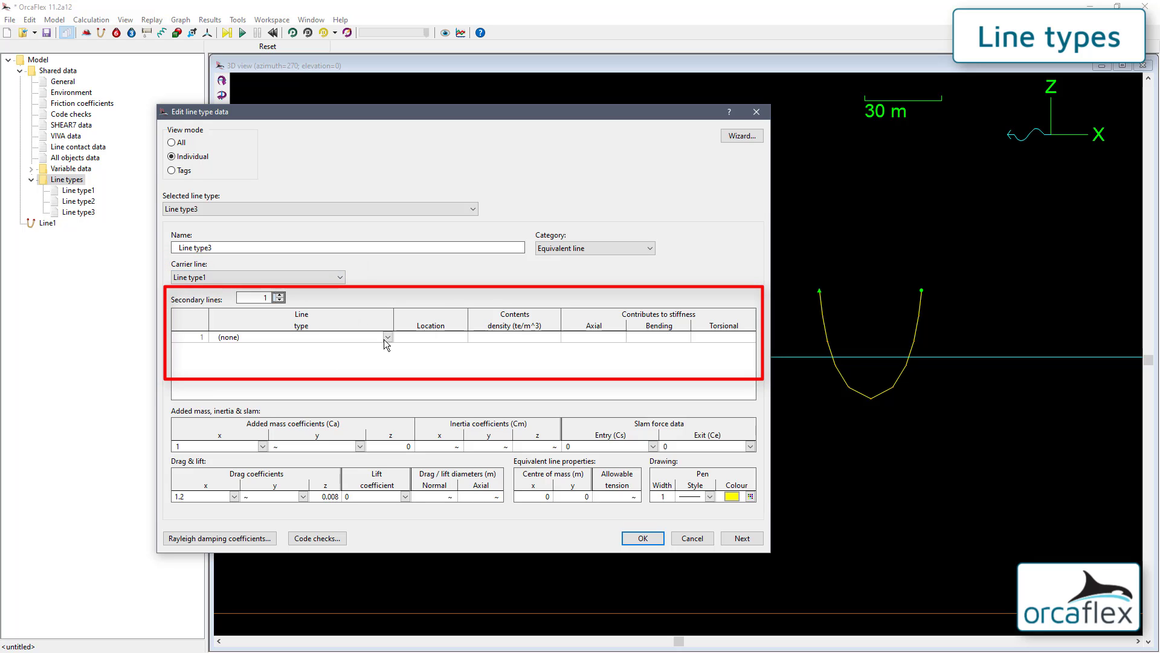
click(387, 339)
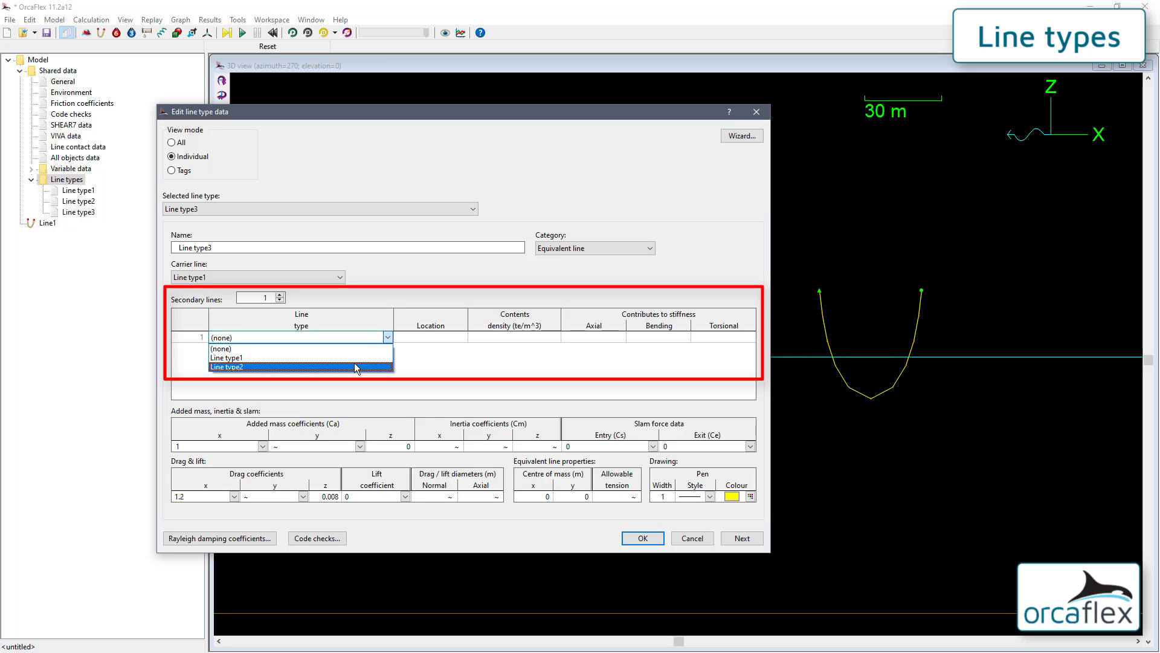
click(355, 366)
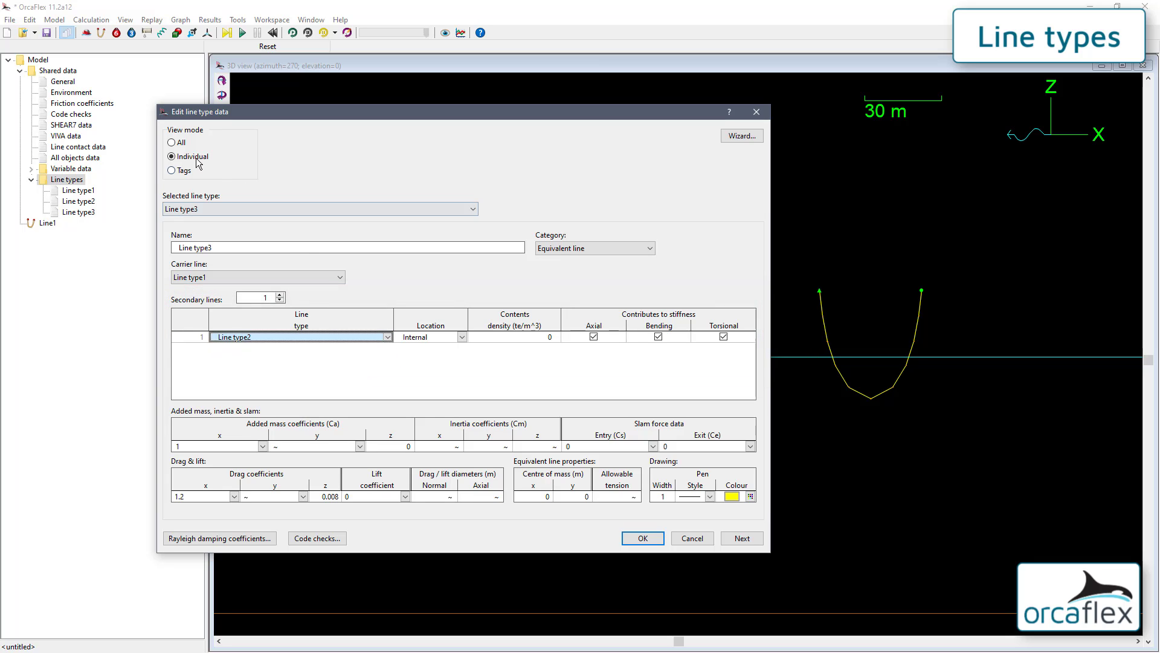
Step: Return to the view of all line types and review their categories, structural data, and geometry and mass
click(176, 143)
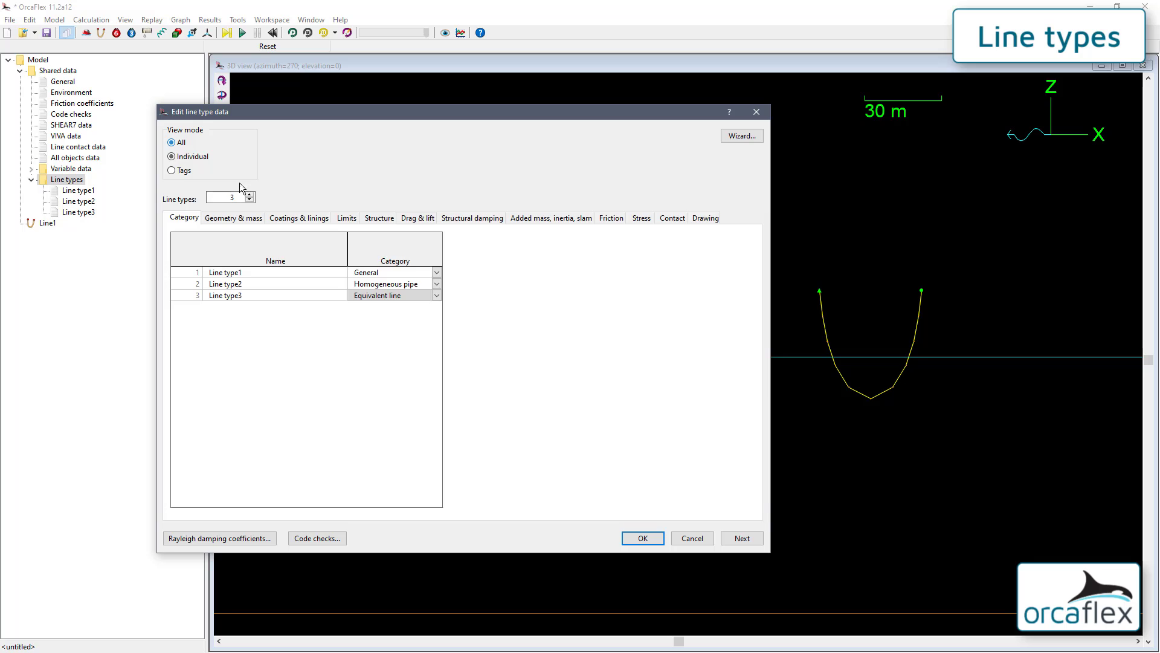
click(385, 273)
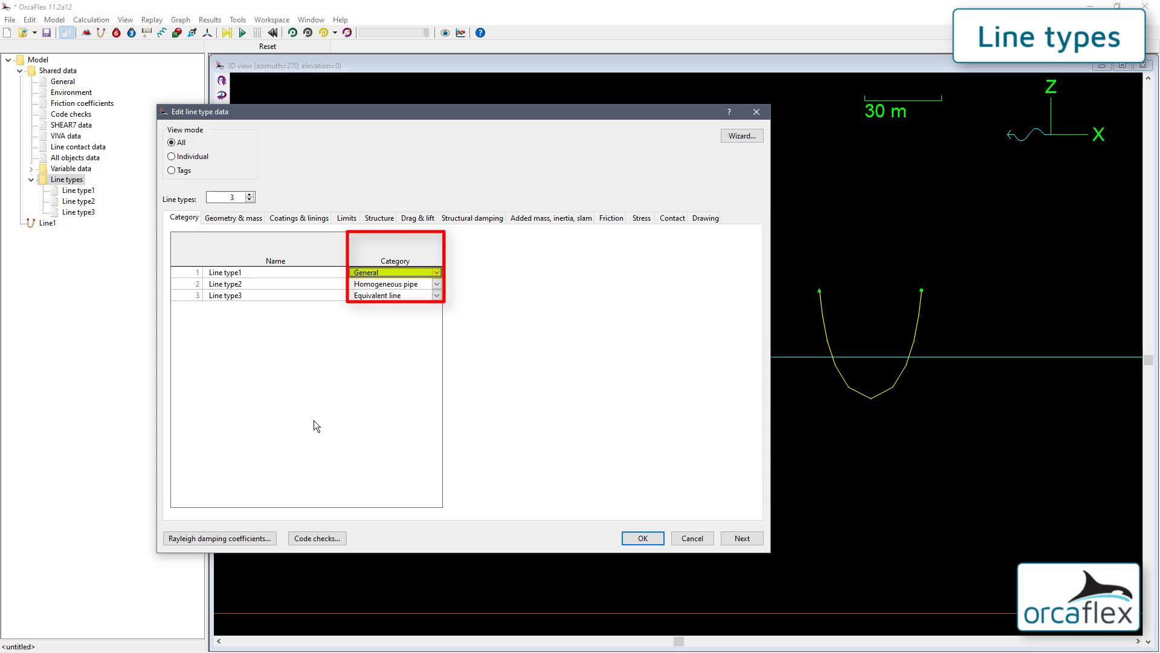
click(379, 219)
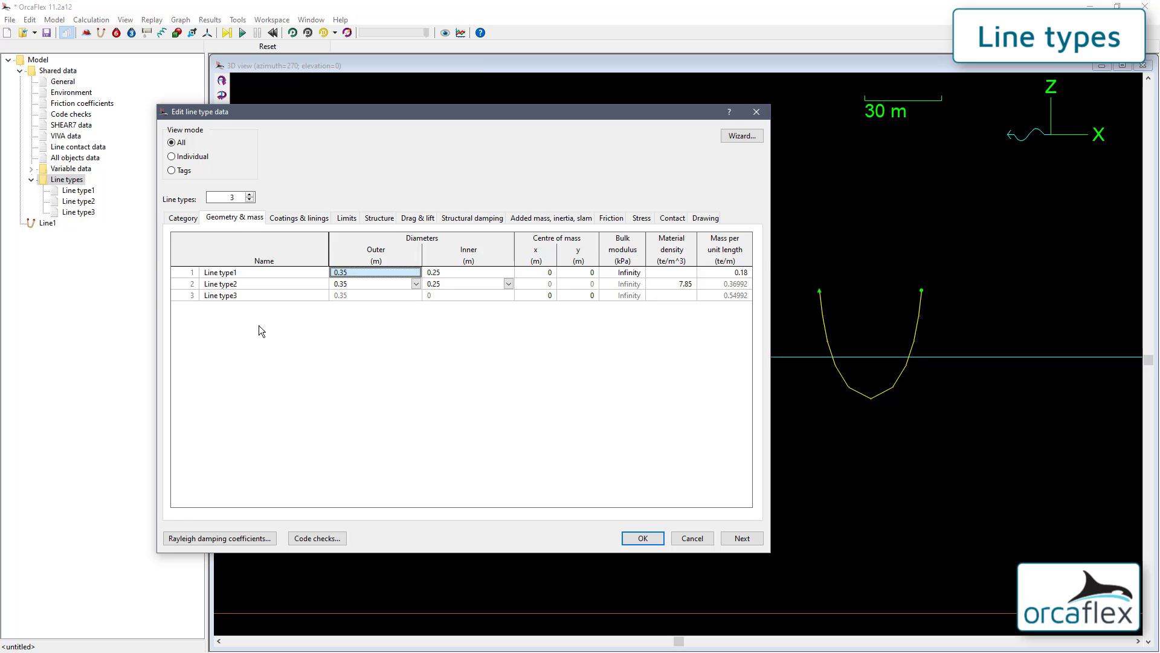
Step: View the properties report for the line types, including weight and buoyancy, and close it
right_click(293, 330)
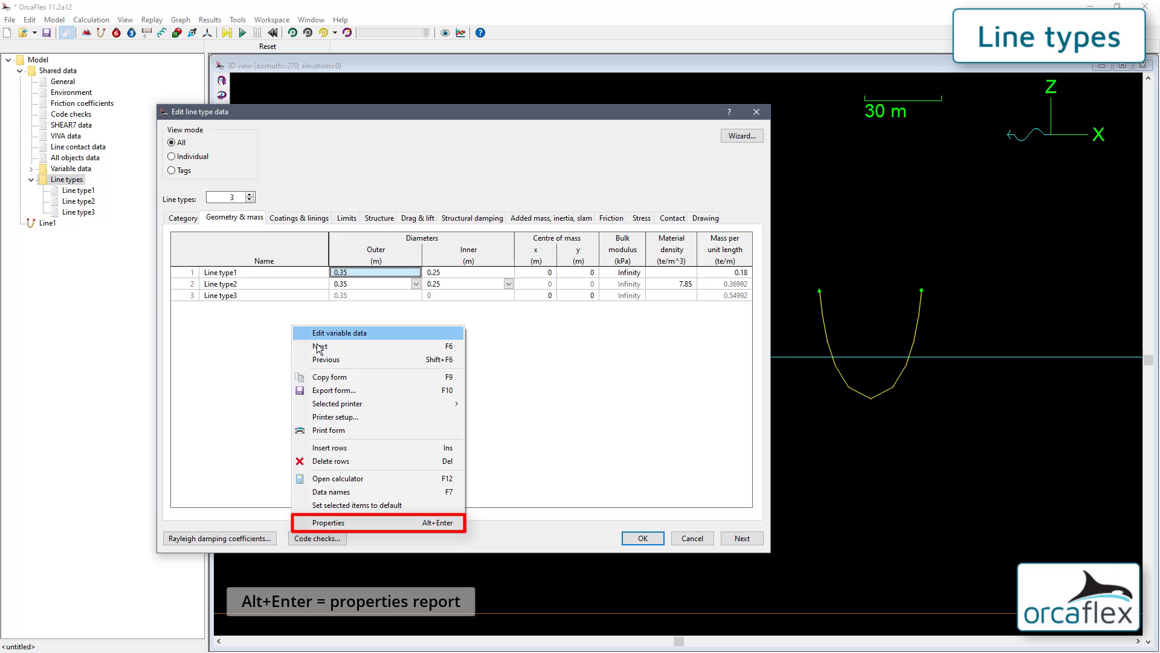
click(380, 521)
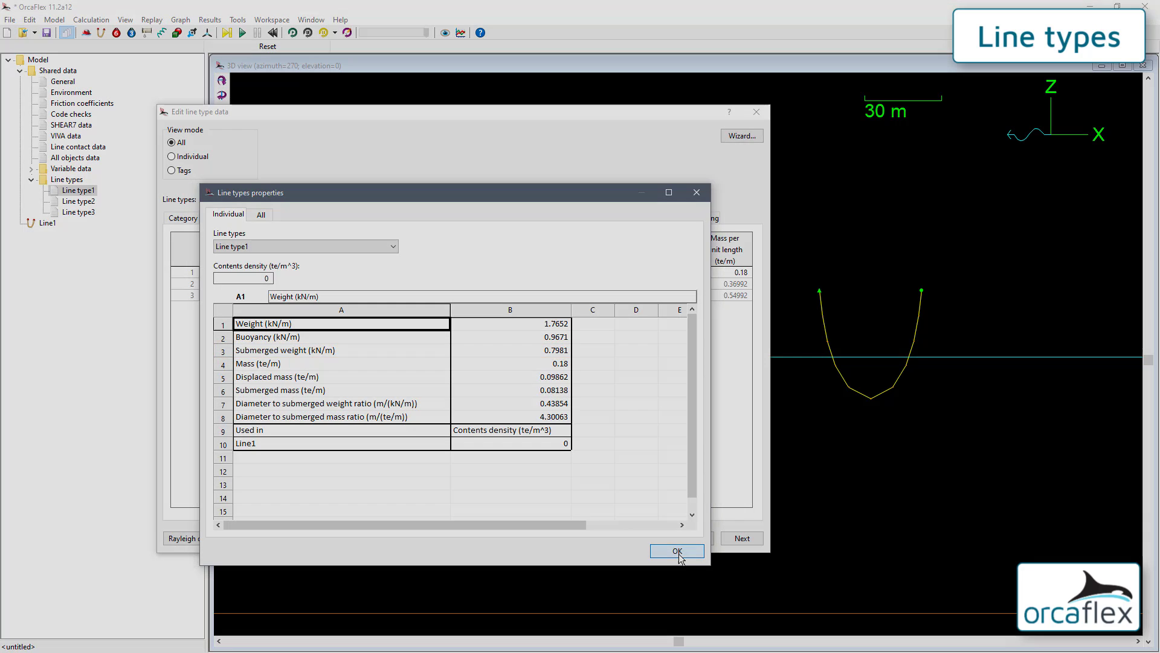
click(677, 551)
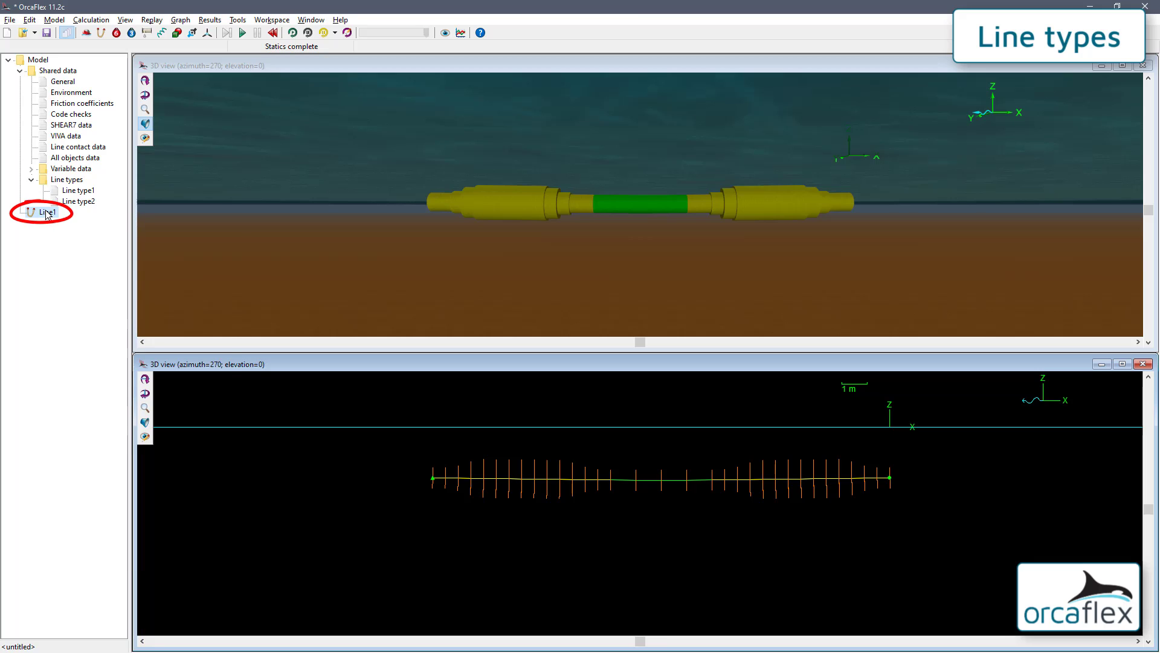
Step: Open the properties report for Line1 from its line data and examine the summary and detailed properties
right_click(47, 215)
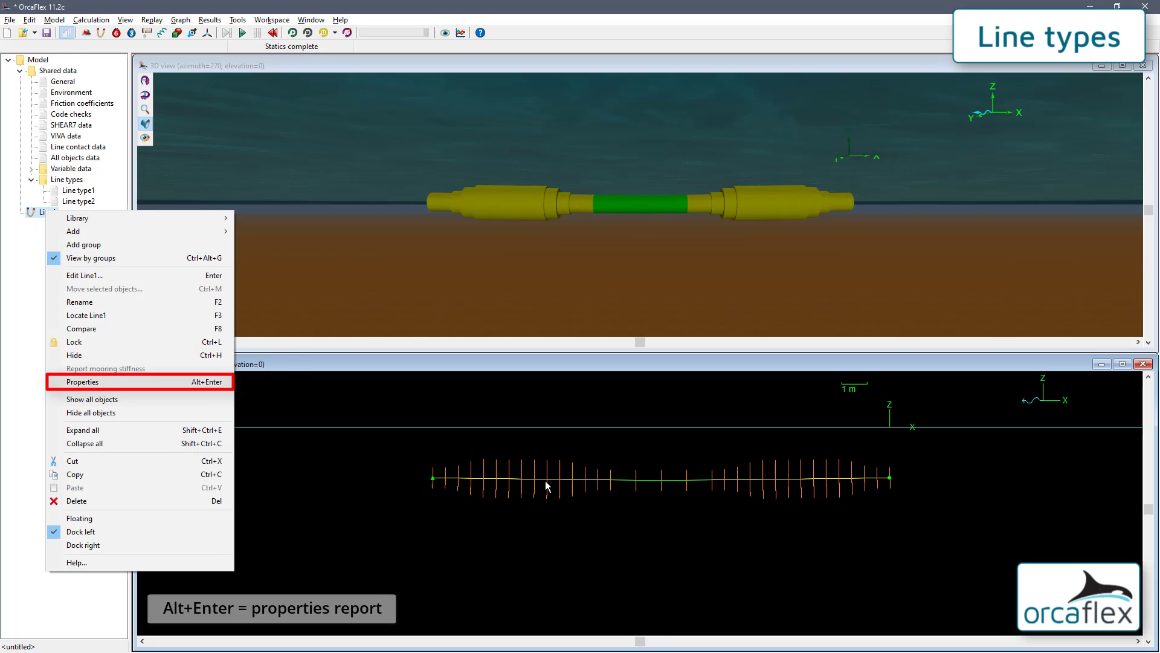
key(Escape)
double_click(545, 480)
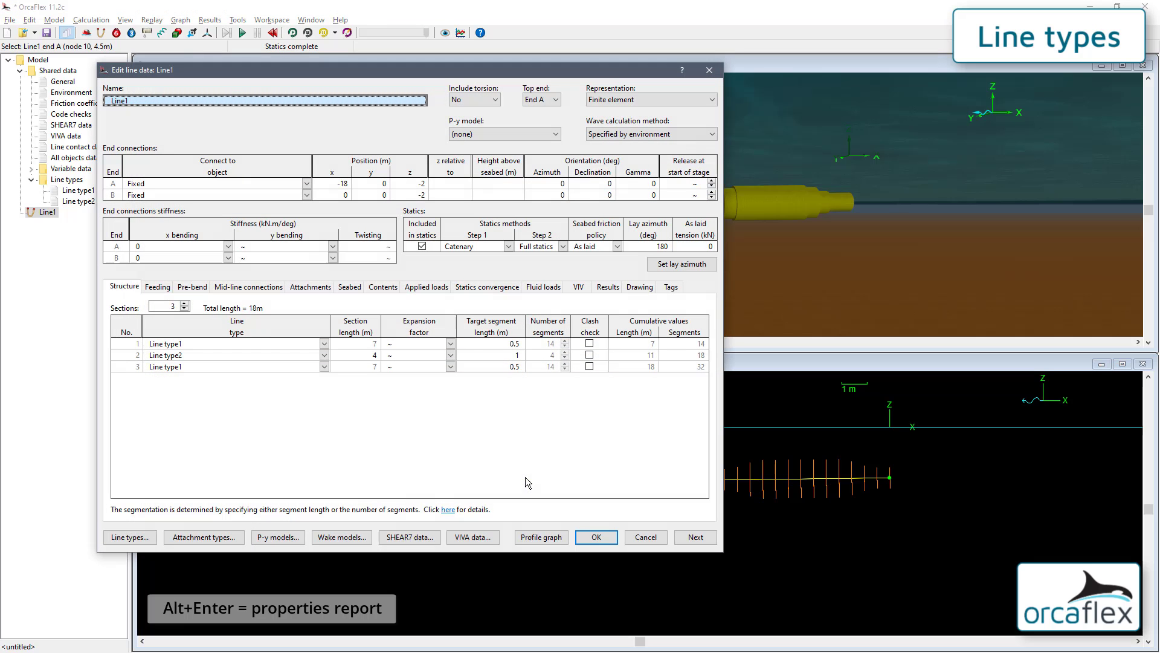
right_click(464, 263)
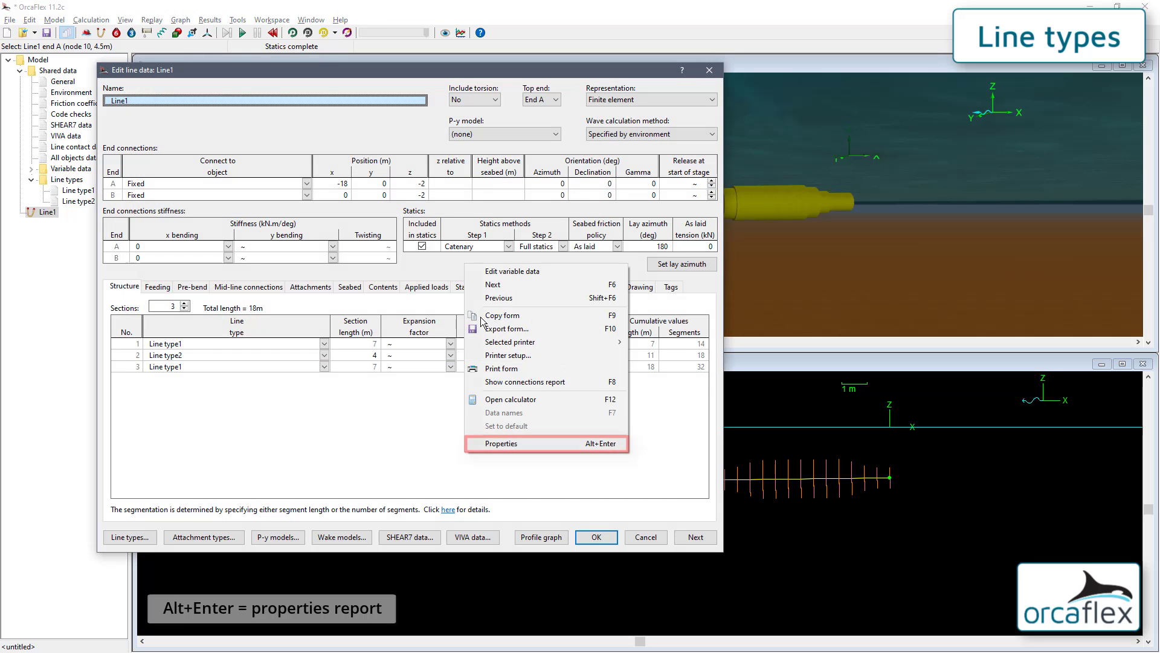
click(492, 447)
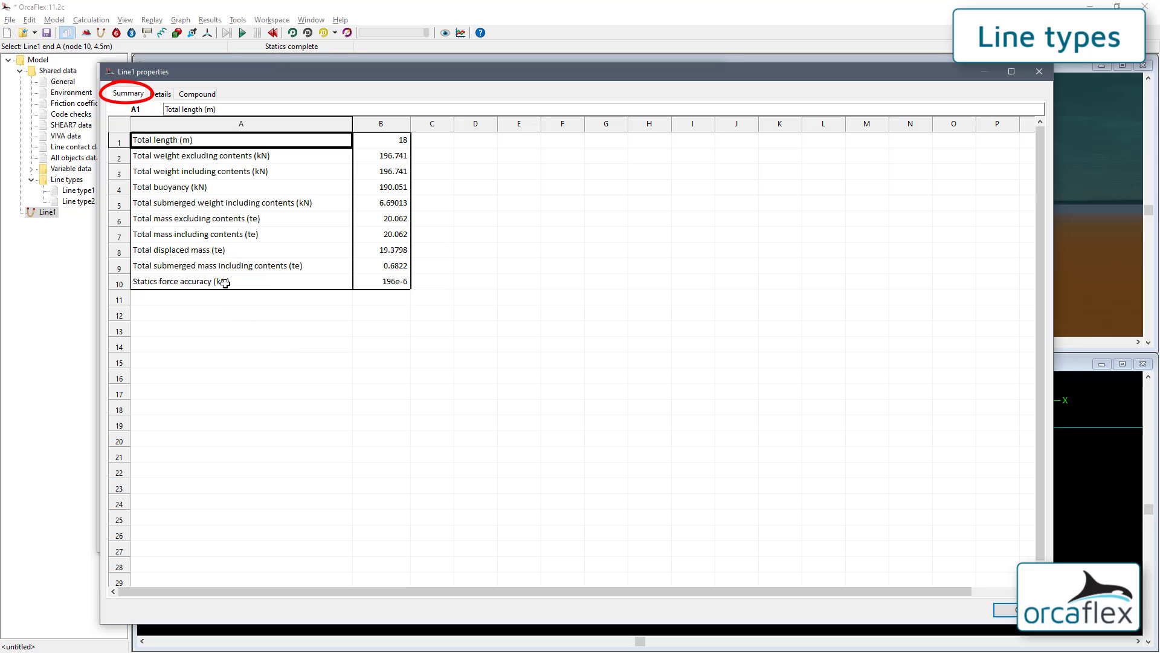
click(162, 93)
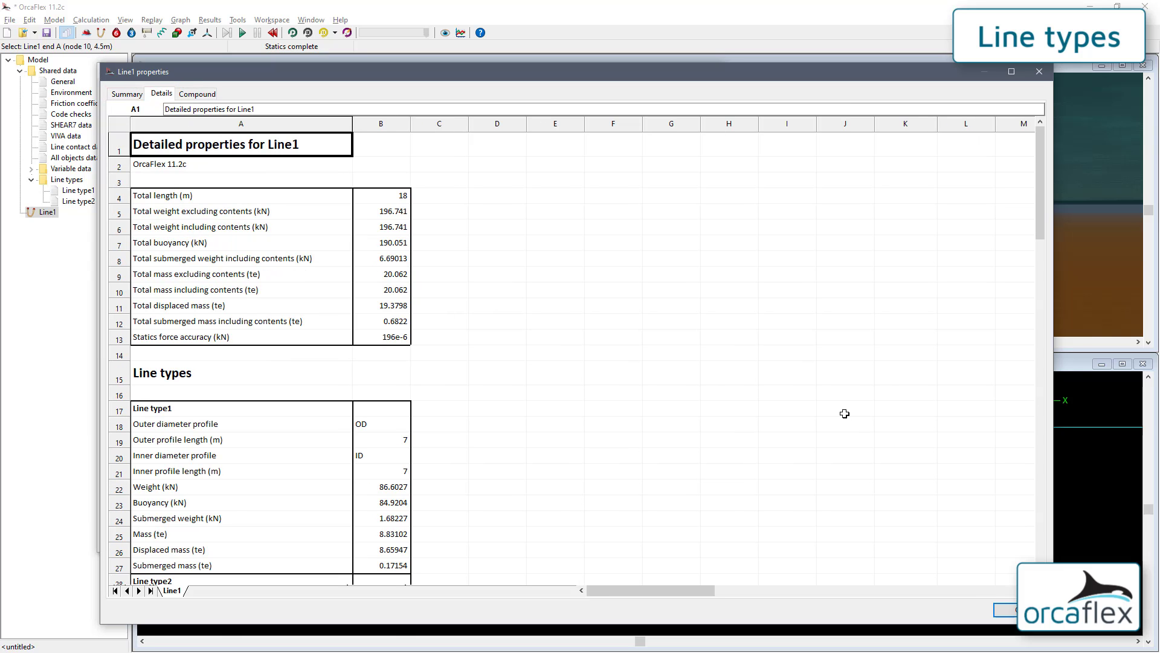
Step: Examine the by-section and by-segment tables in Line1's detailed properties report, including the stiffness columns
key(Page_Down)
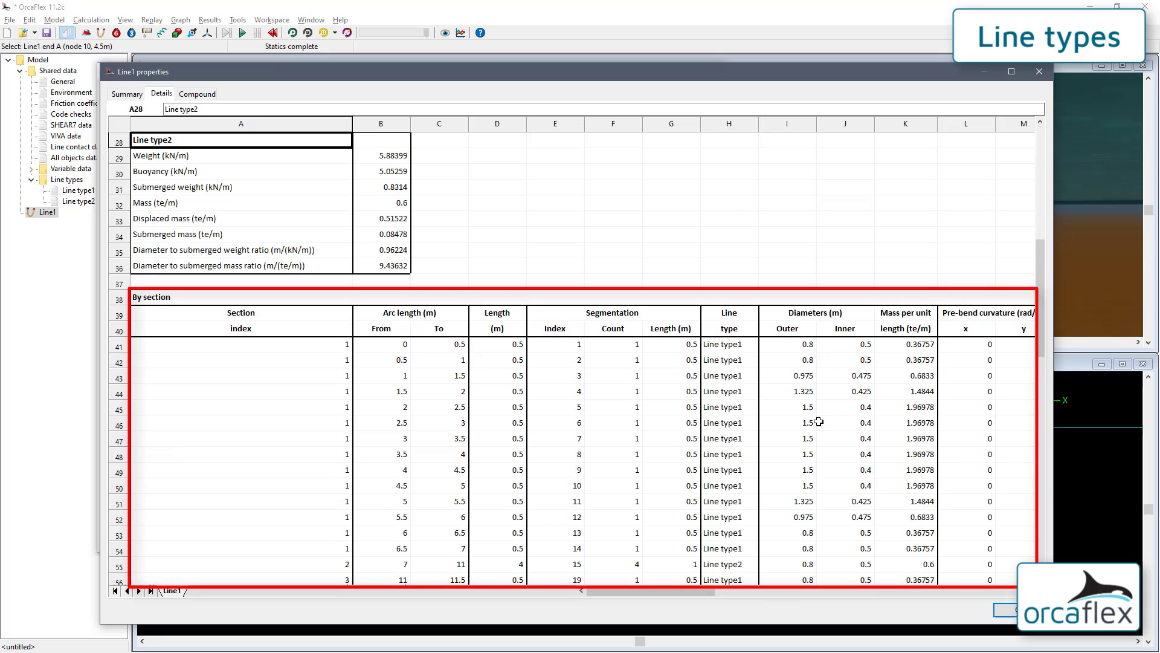
key(Page_Down)
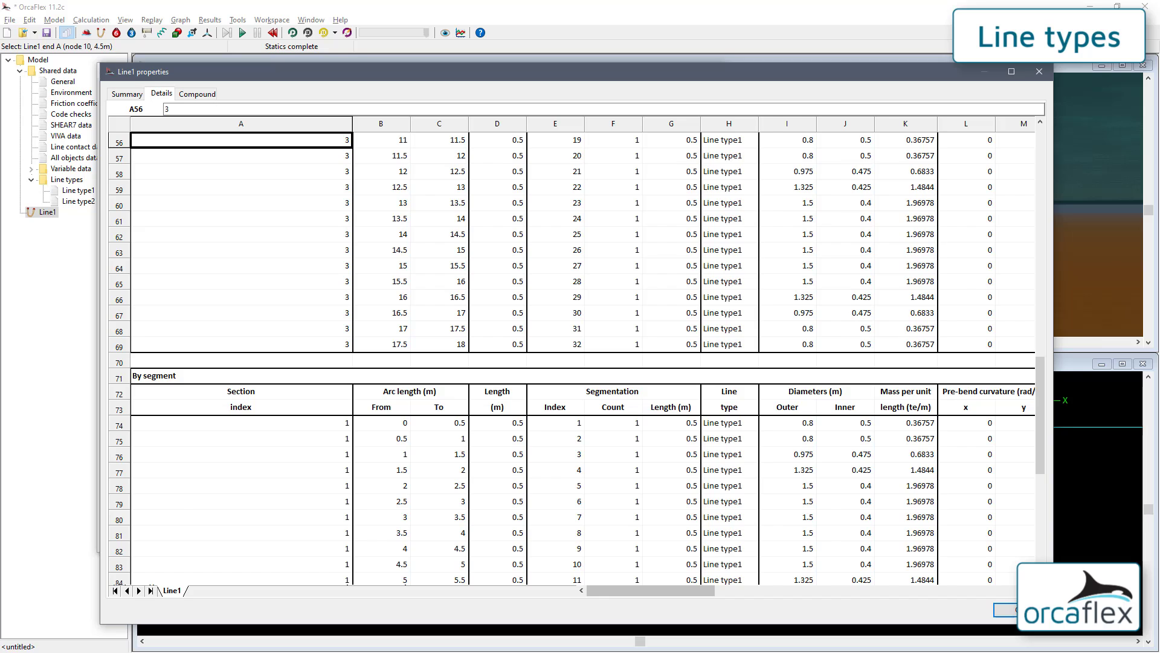
scroll(994, 553, right, 3)
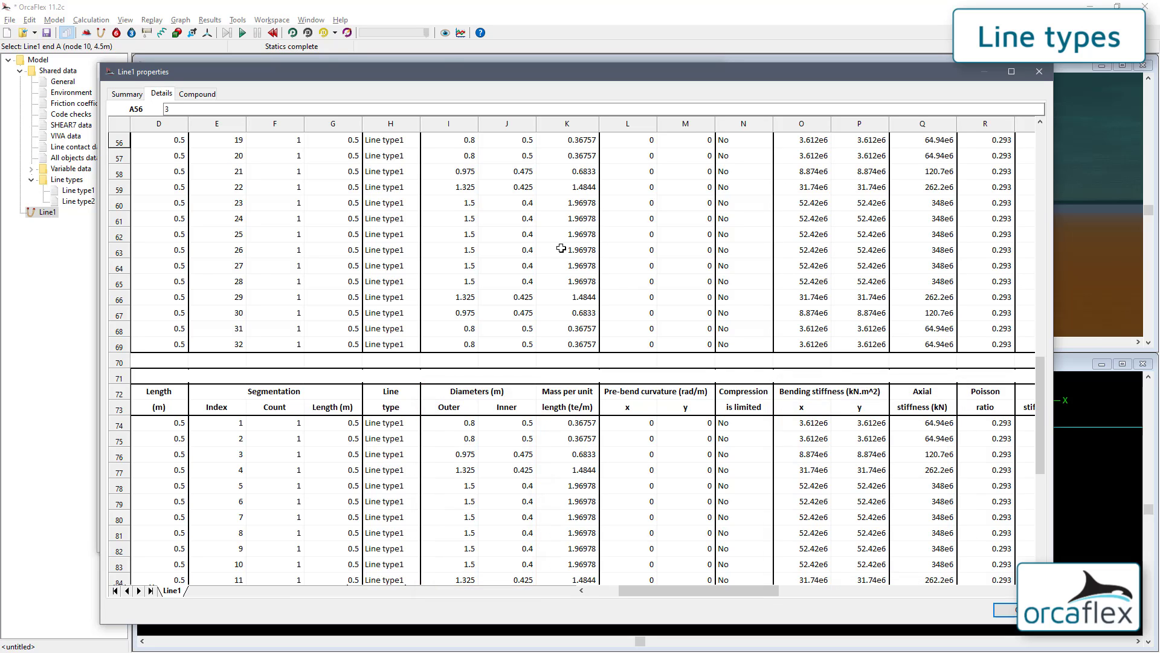
Step: Open the export options for Line1's properties report and look at the available file types
right_click(488, 212)
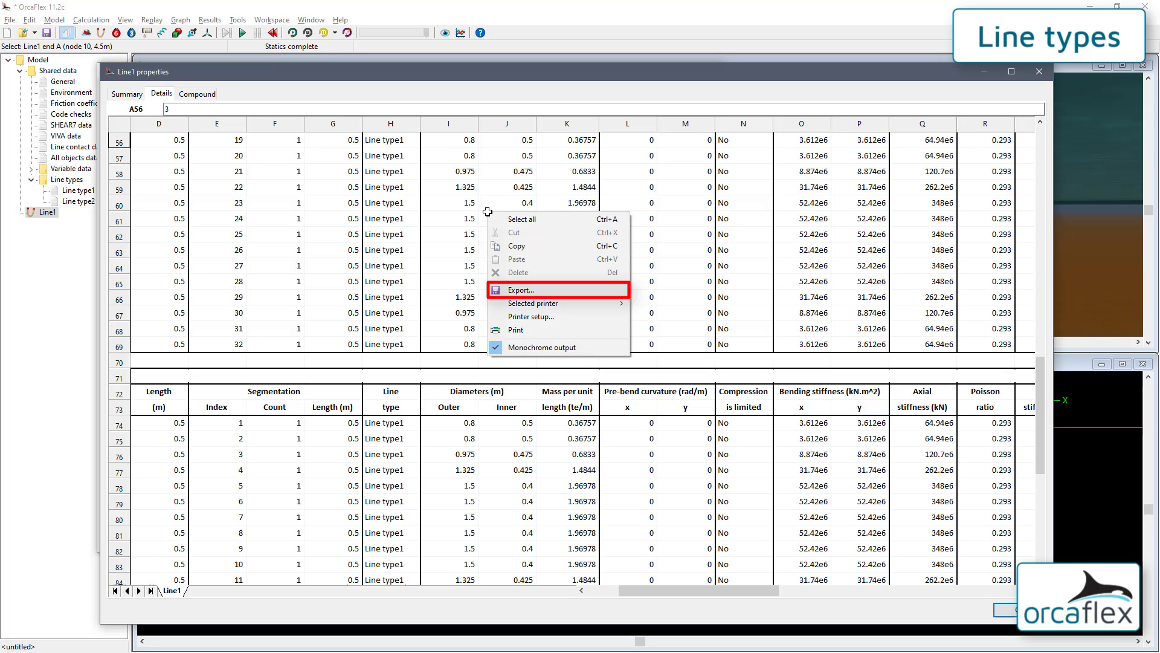
click(537, 291)
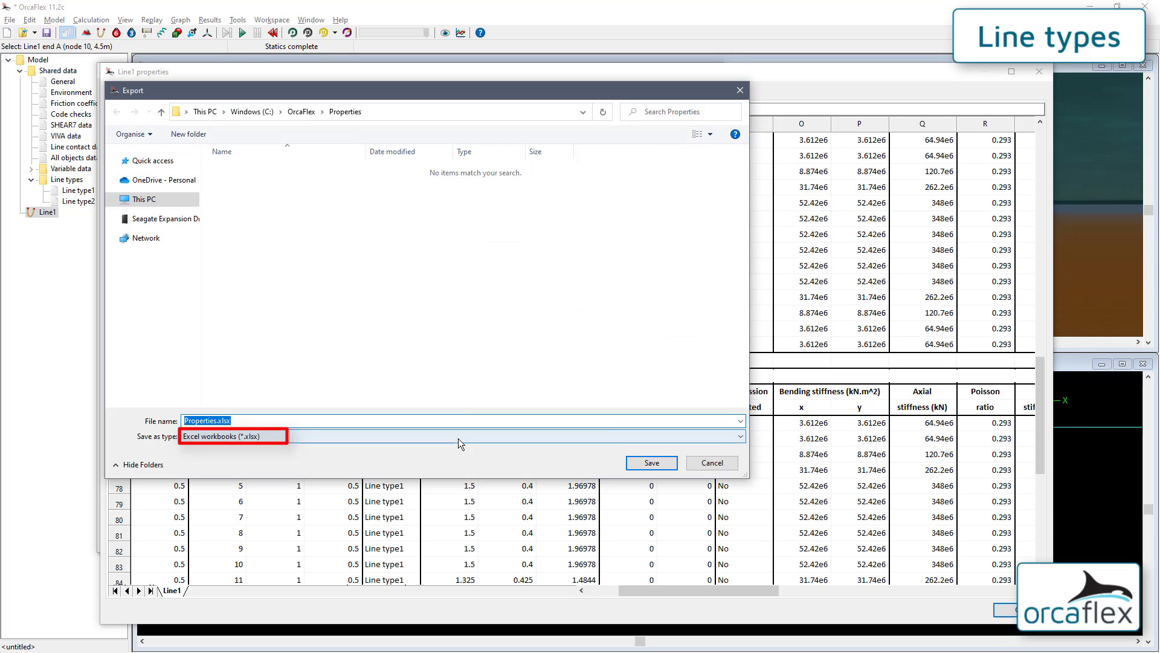
click(459, 437)
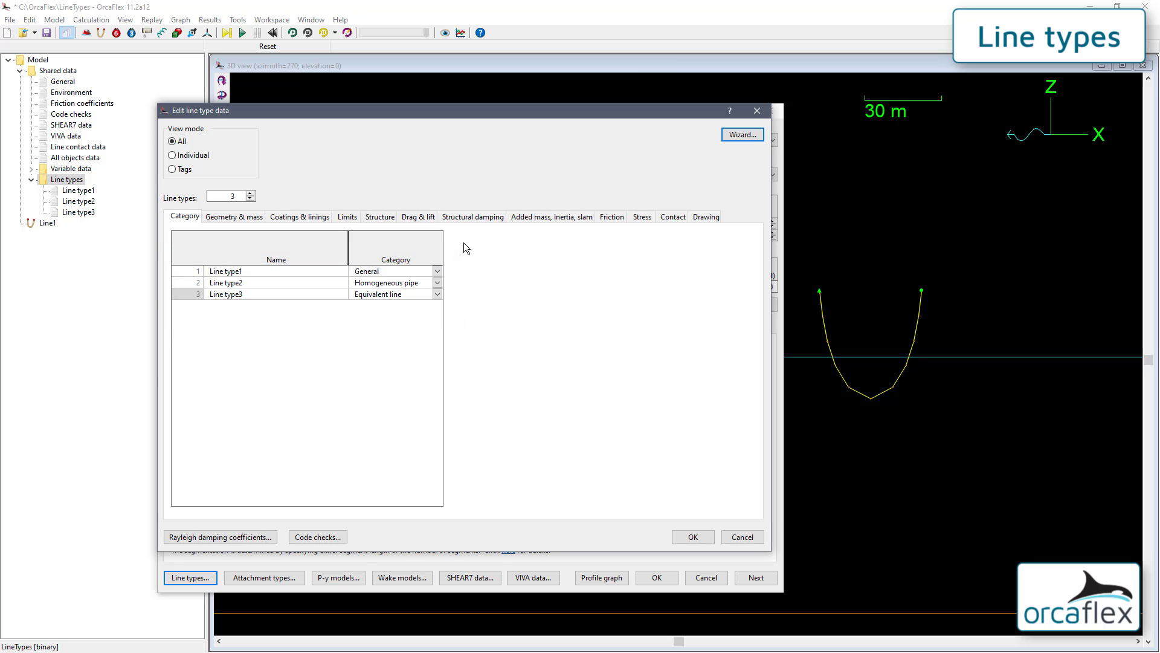
Step: Rename the general-category line type, Line type1, as GeneralLT
click(258, 271)
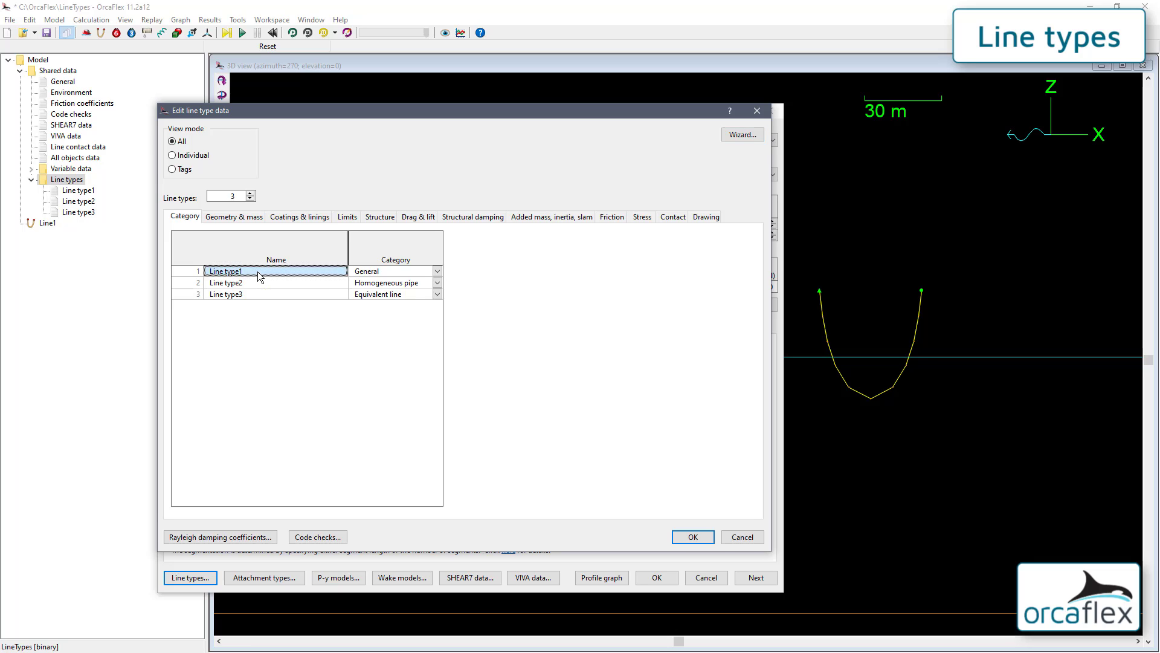
click(258, 271)
key(F2)
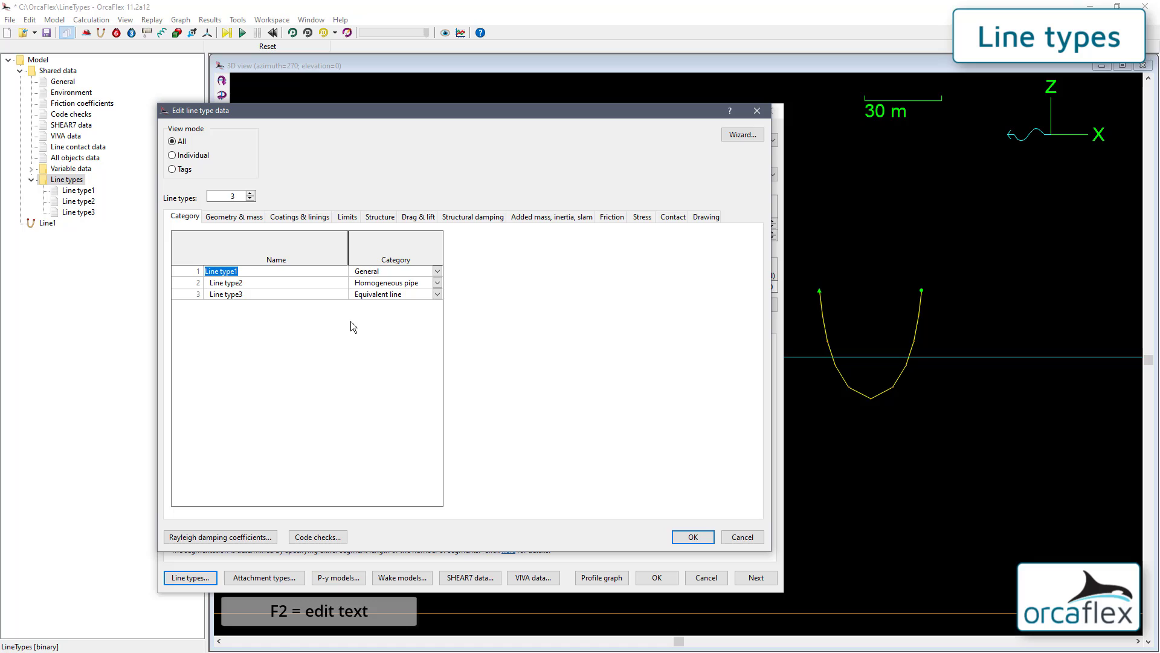
text(General)
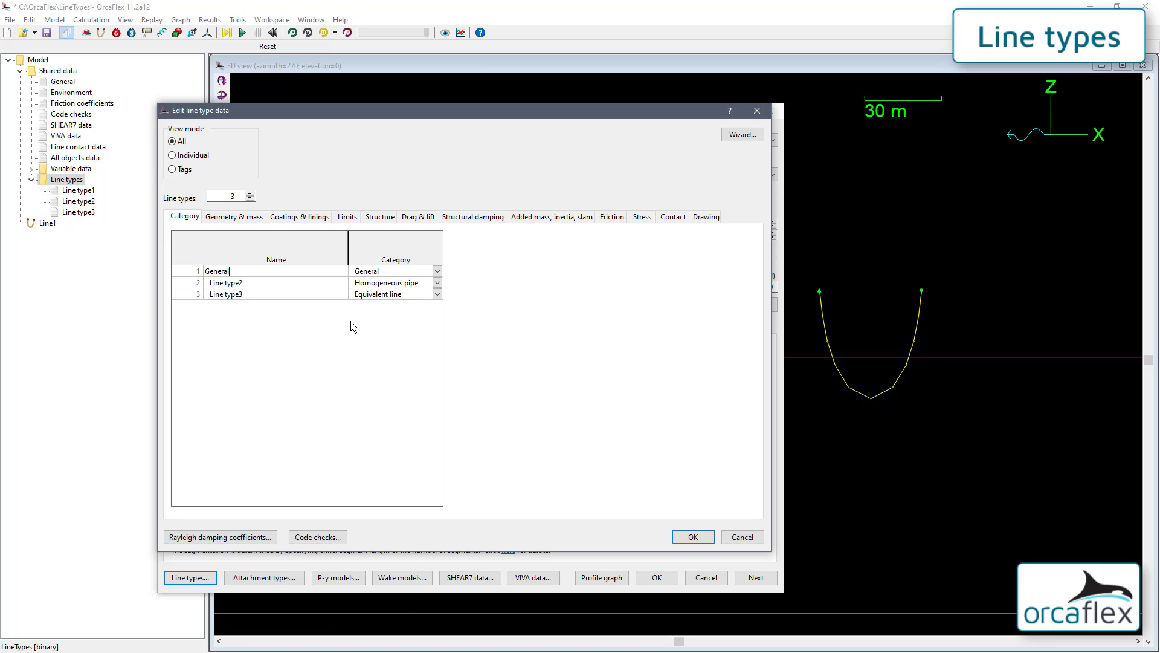
text(LT)
key(Return)
Step: Rename the homogeneous pipe line type, Line type2, as HomogeneousLT
key(Down)
key(F2)
key(ctrl+shift+Left)
key(ctrl+shift+Left)
text(HomogeneousLT)
key(Return)
Step: Rename the equivalent line type, Line type3, as EquivalentLT
key(Down)
key(F2)
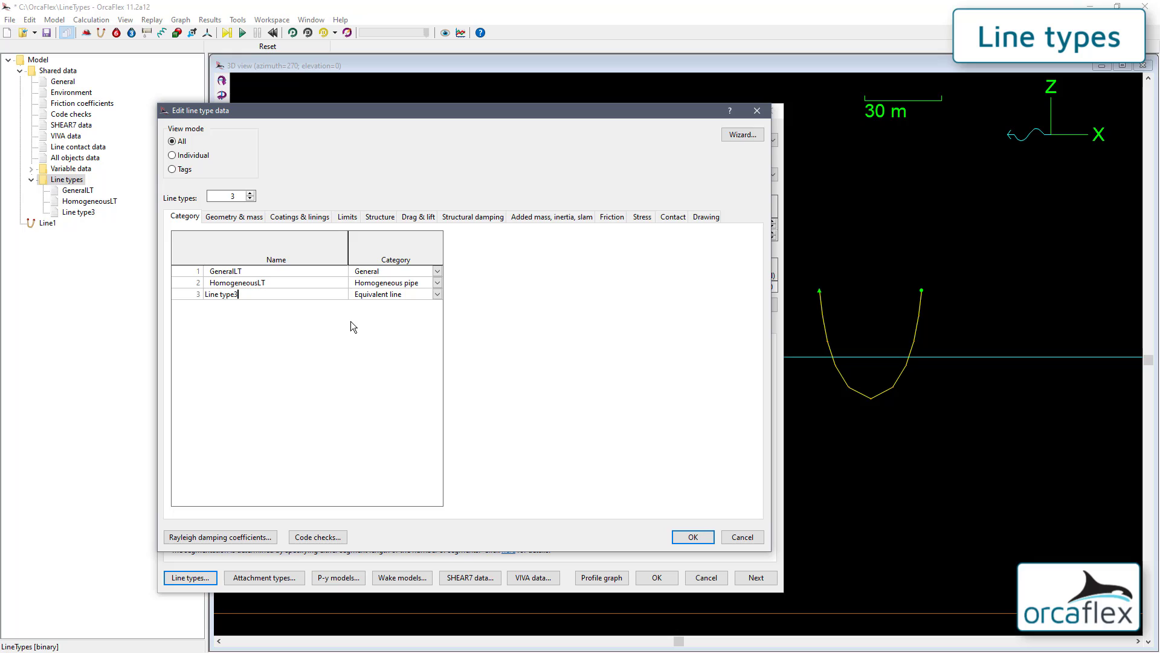
key(ctrl+shift+Left)
key(ctrl+shift+Left)
text(EquivalentLT)
key(Return)
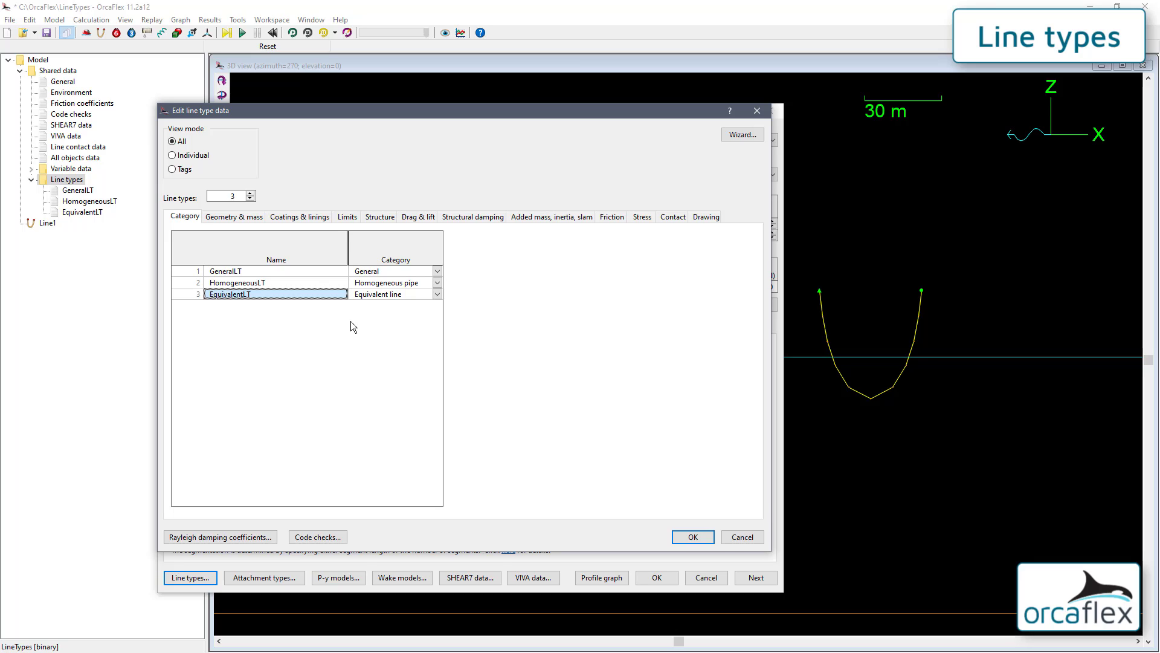
Step: Review the geometry and mass data of the line types and the outer diameter choices for HomogeneousLT
click(244, 221)
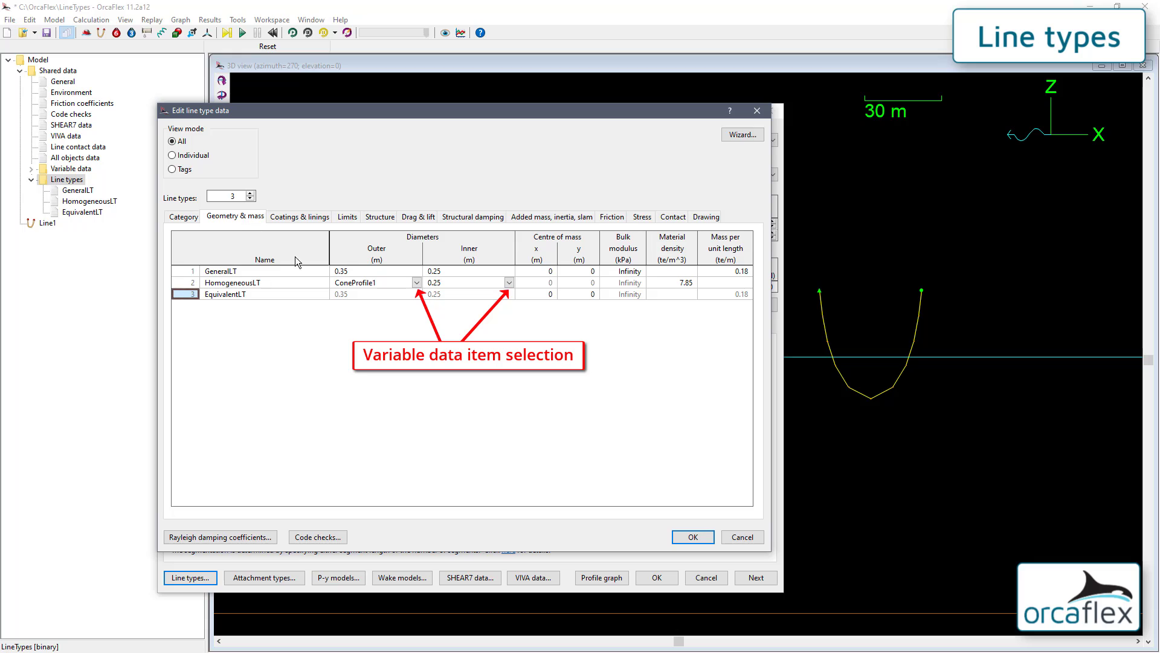
click(417, 283)
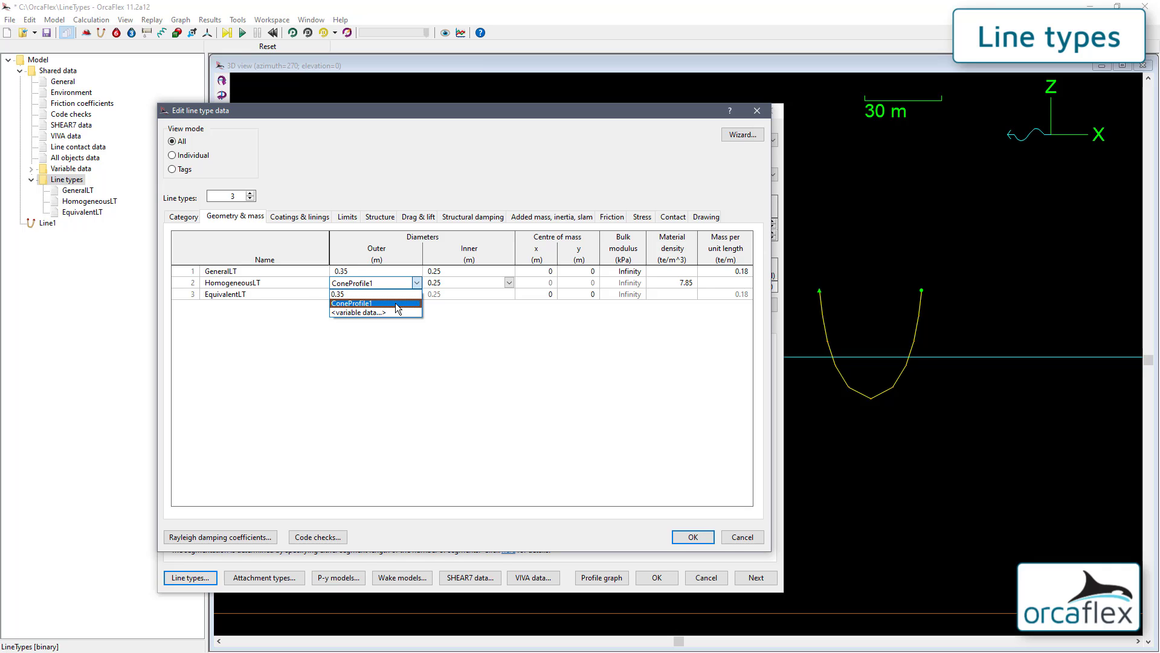
click(470, 322)
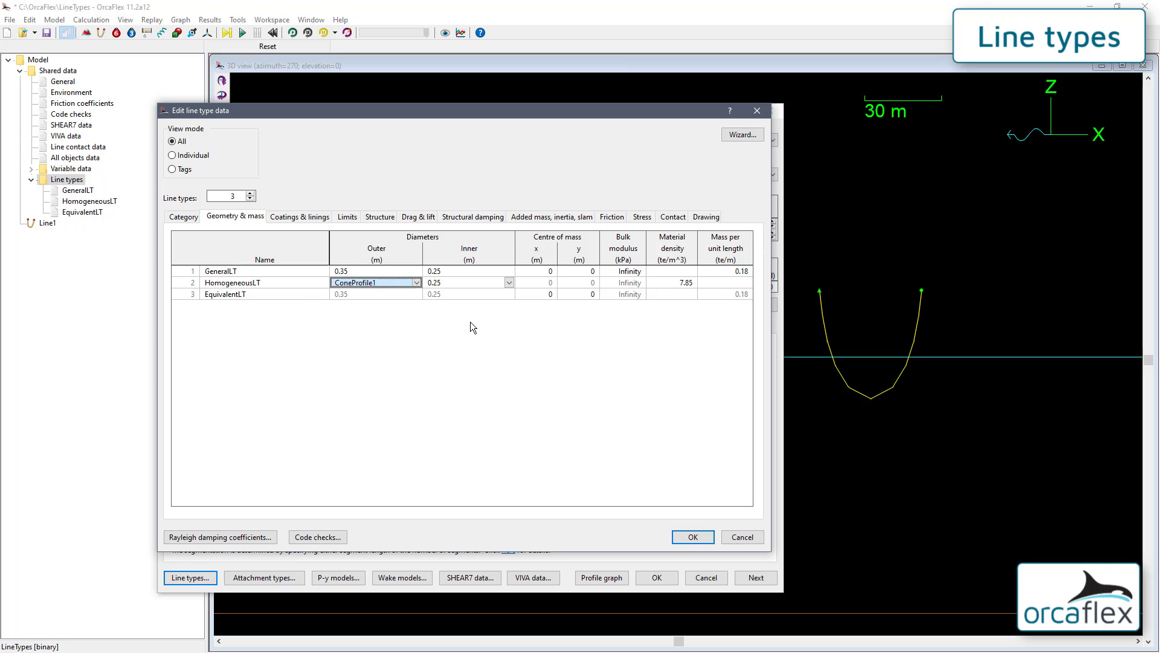
Step: Add a second line type diameter data source from HomogeneousLT's inner diameter and name it ConeProfile2
click(510, 282)
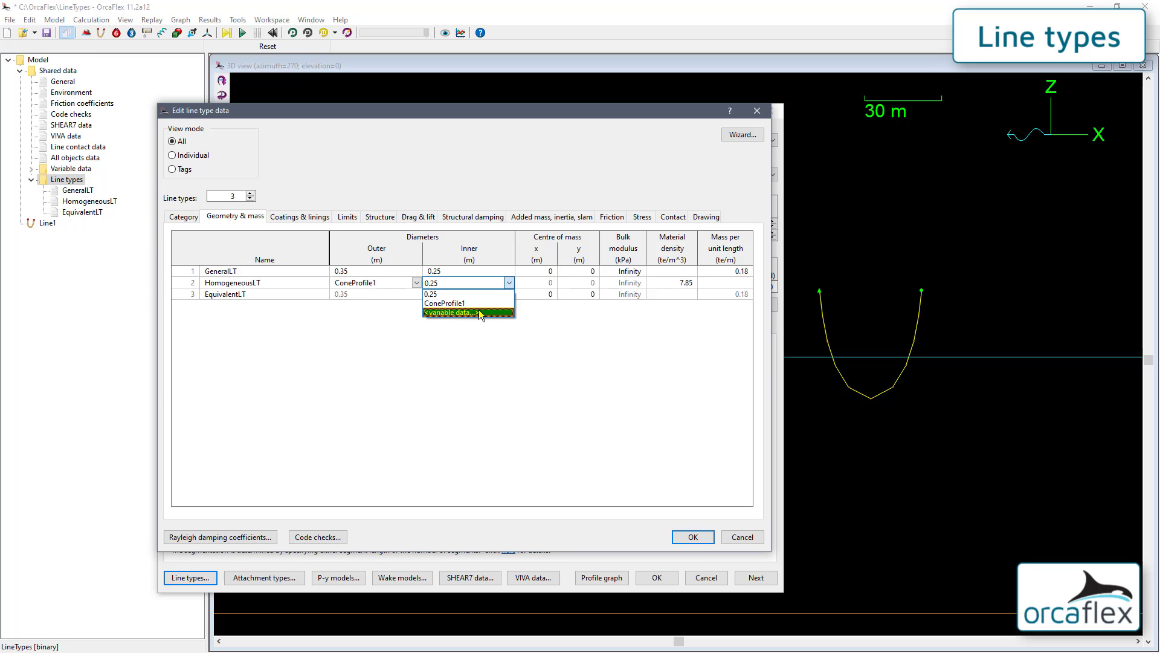
click(479, 312)
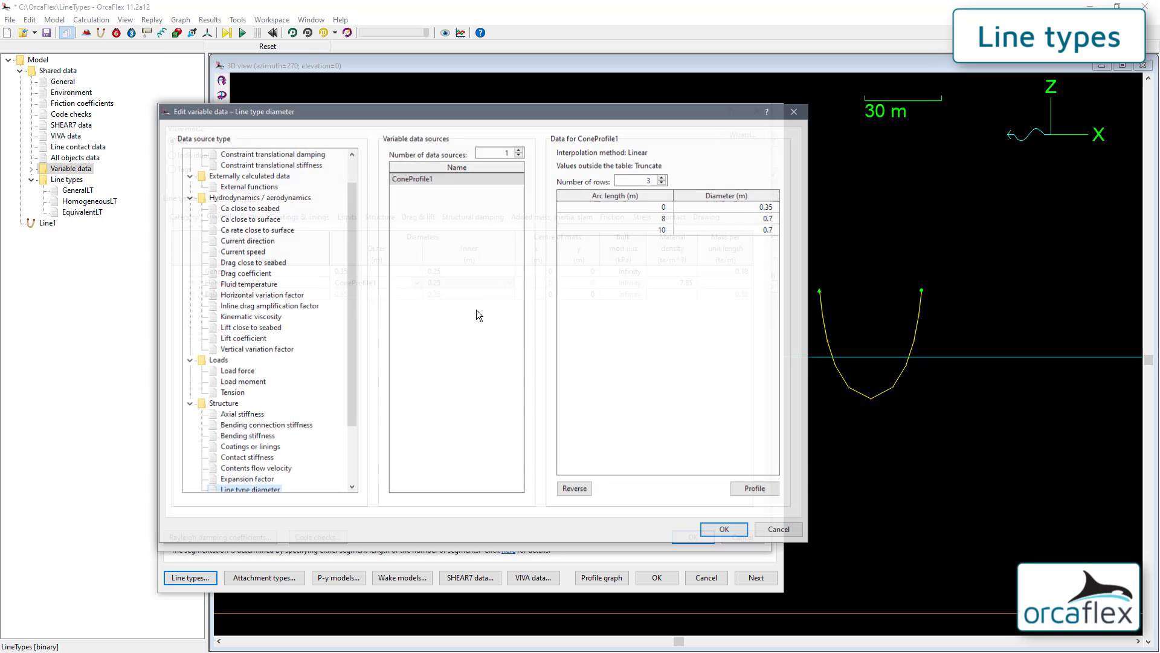
click(519, 149)
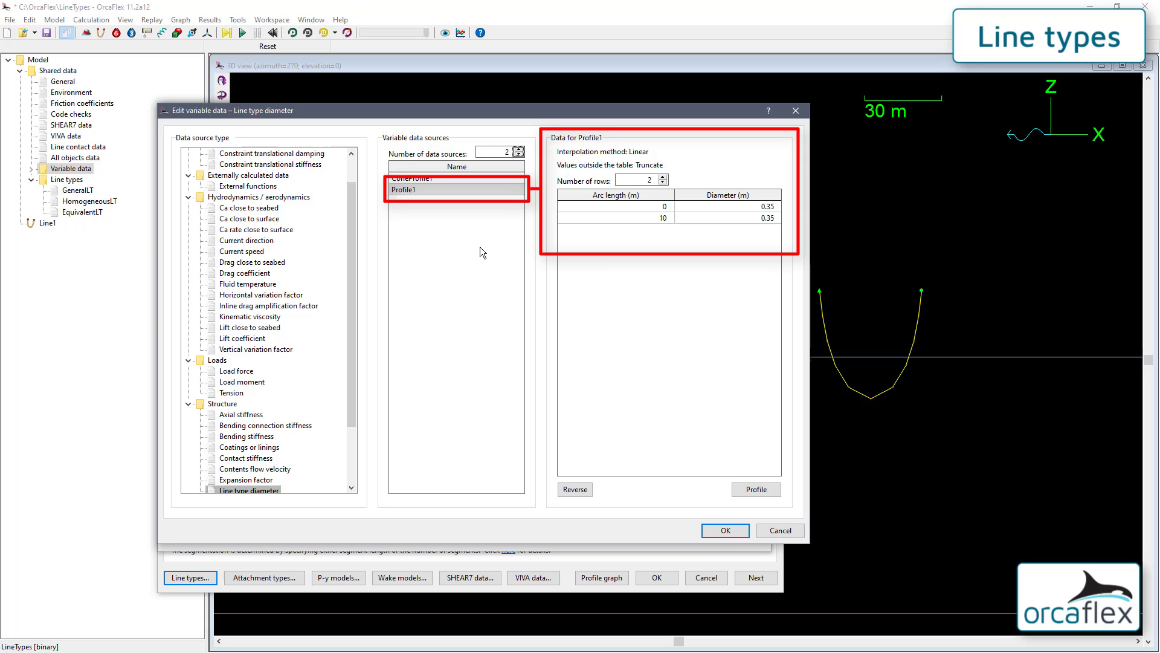
click(411, 190)
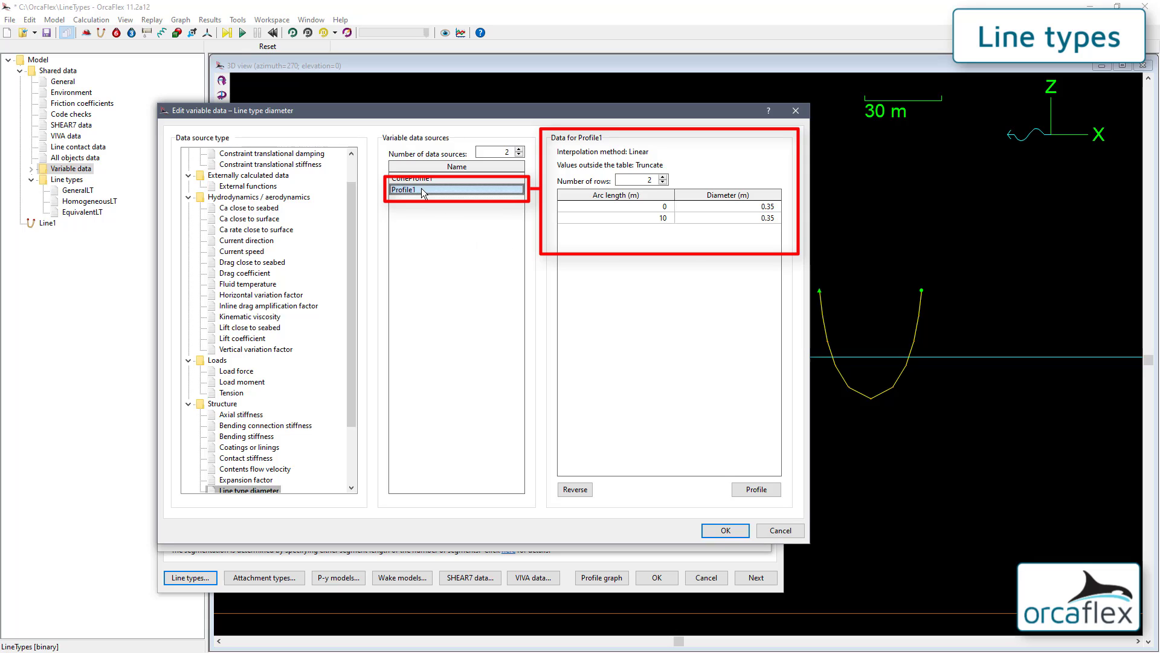
double_click(411, 190)
text(one)
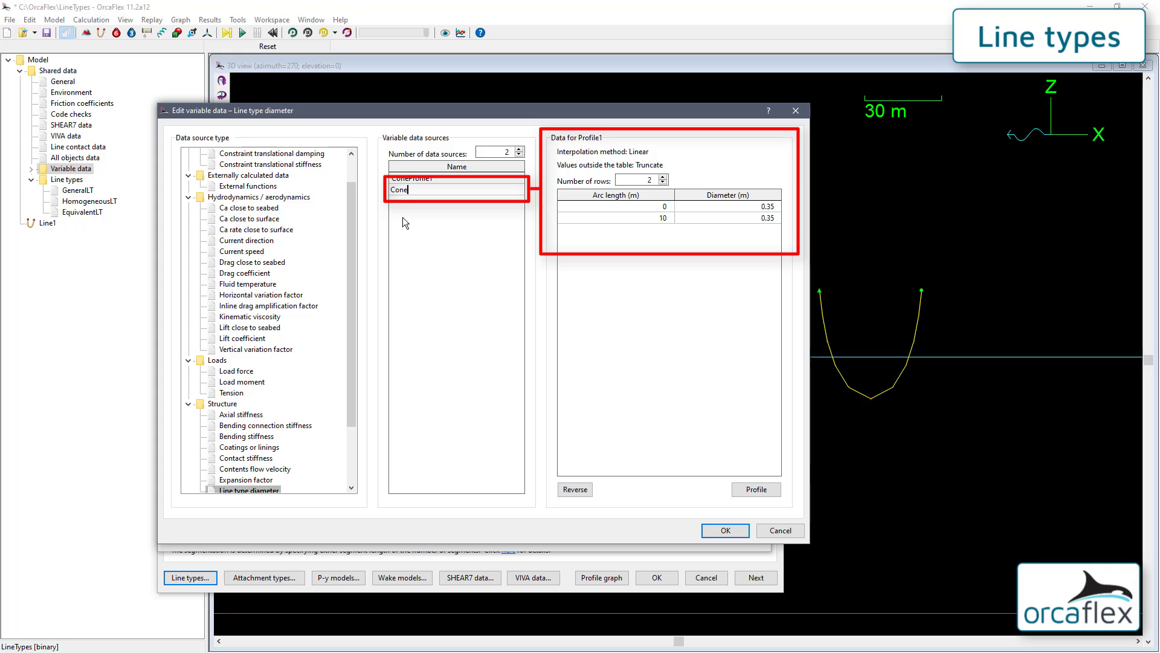
text(Profile2)
key(Return)
Step: Insert a row at arc length 8 m before the last row of the ConeProfile2 table
click(652, 219)
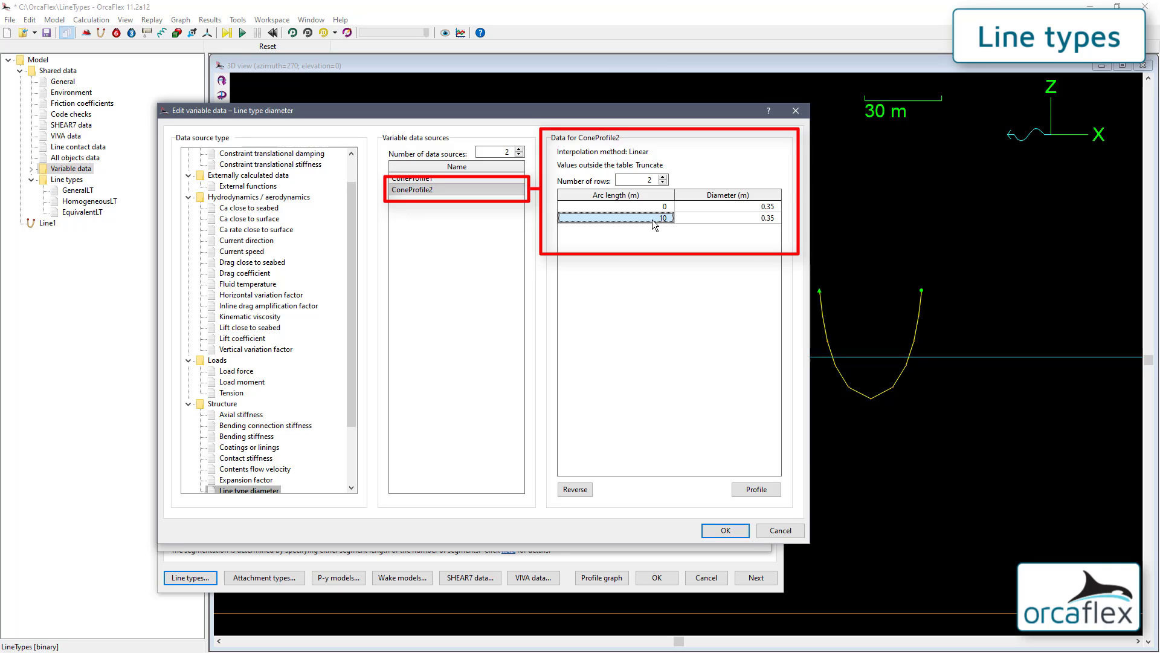
key(Insert)
text(8)
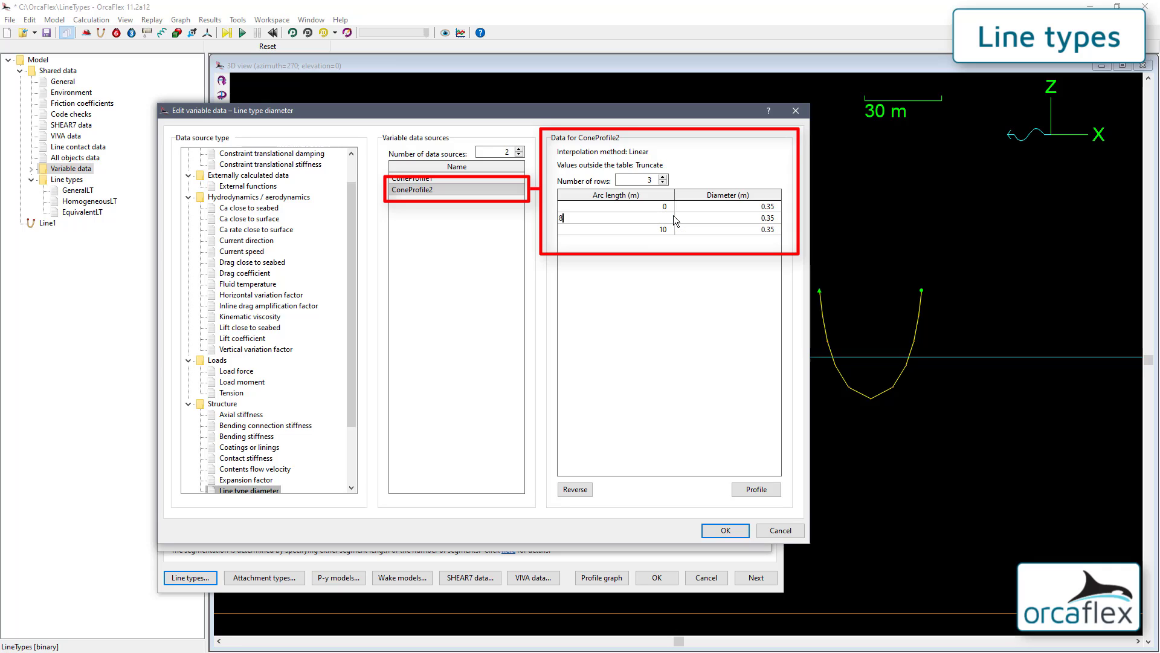
key(Return)
Step: Set ConeProfile2's diameters to 0.25 m at arc length 0 and 0.6 m at arc lengths 8 and 10 m
click(745, 207)
text(0.25)
key(Return)
text(0.6)
key(Return)
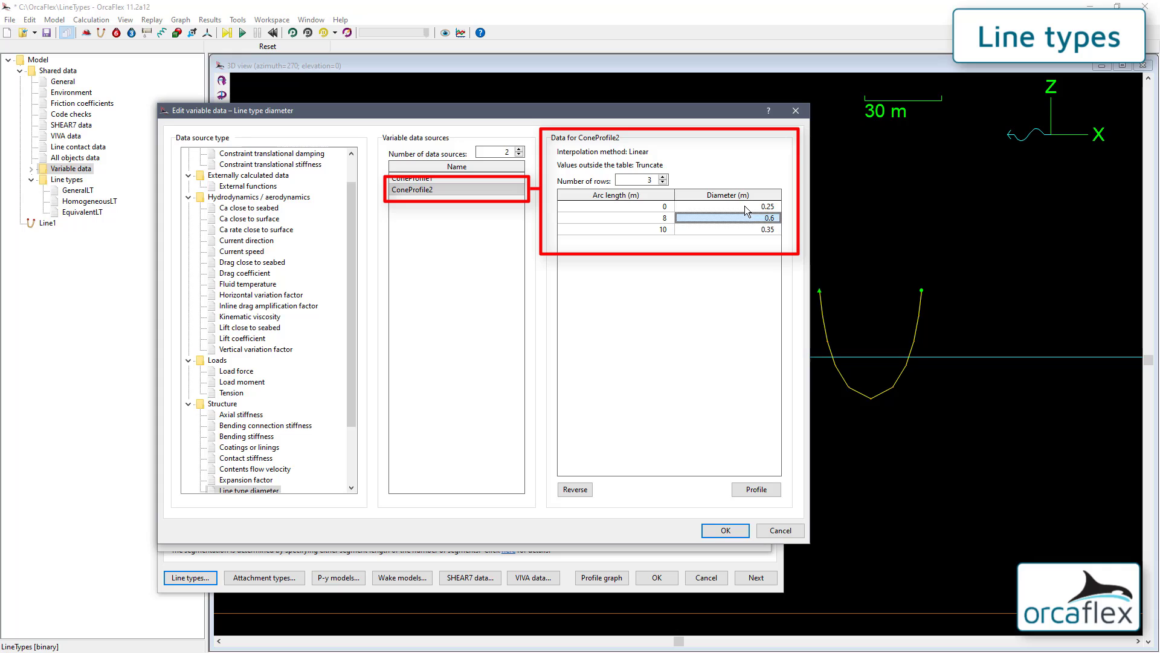
key(shift+Down)
key(ctrl+d)
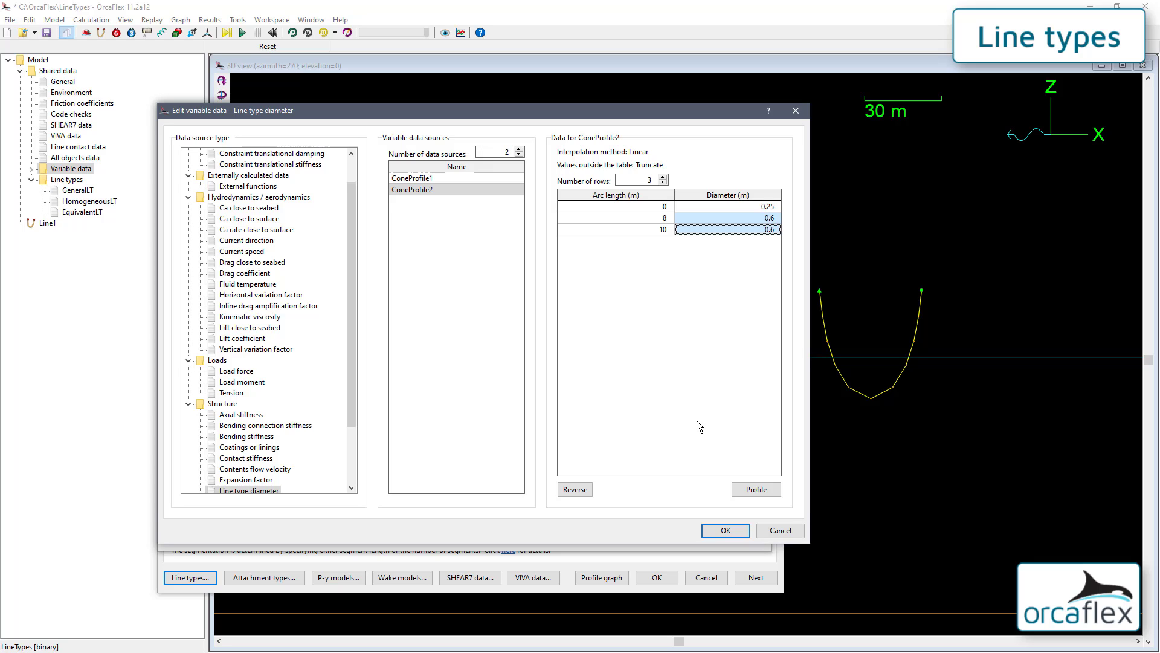
Step: View the ConeProfile2 profile graph, reverse the profile and restore its original direction, and close the graph
click(757, 490)
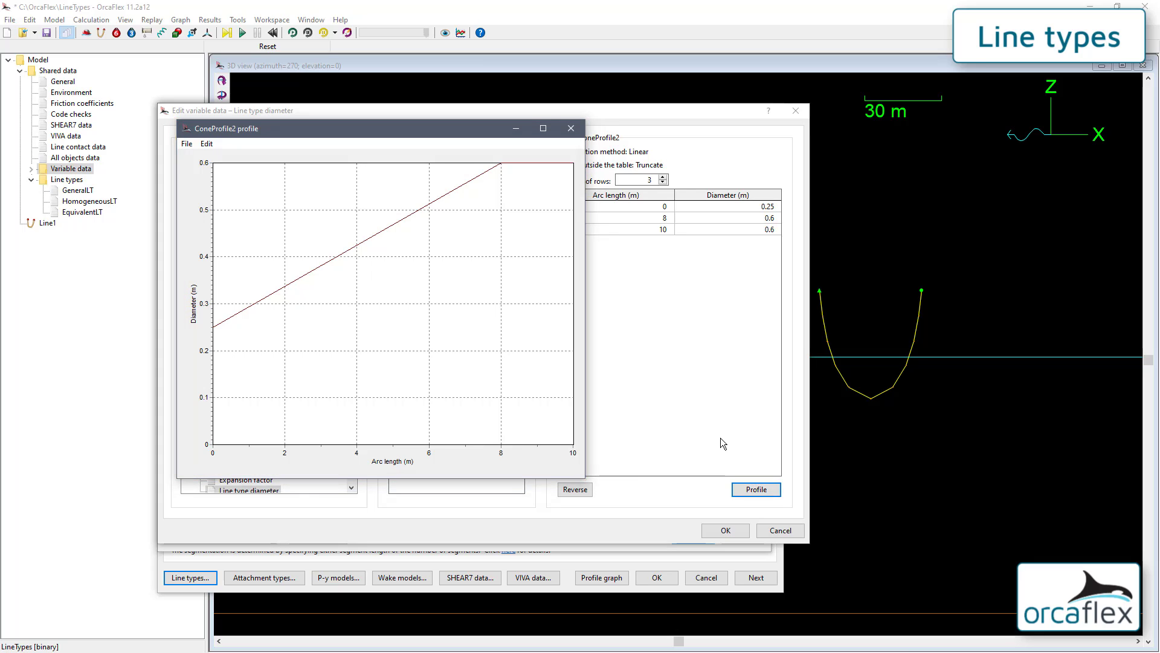
click(584, 493)
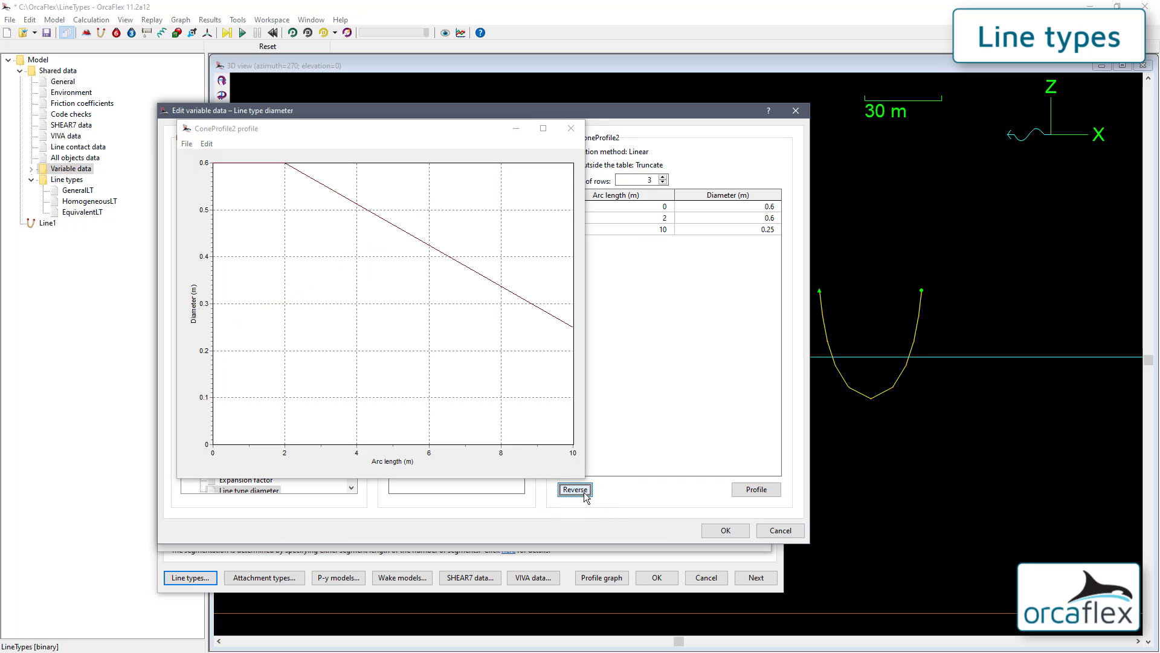
click(585, 493)
click(572, 132)
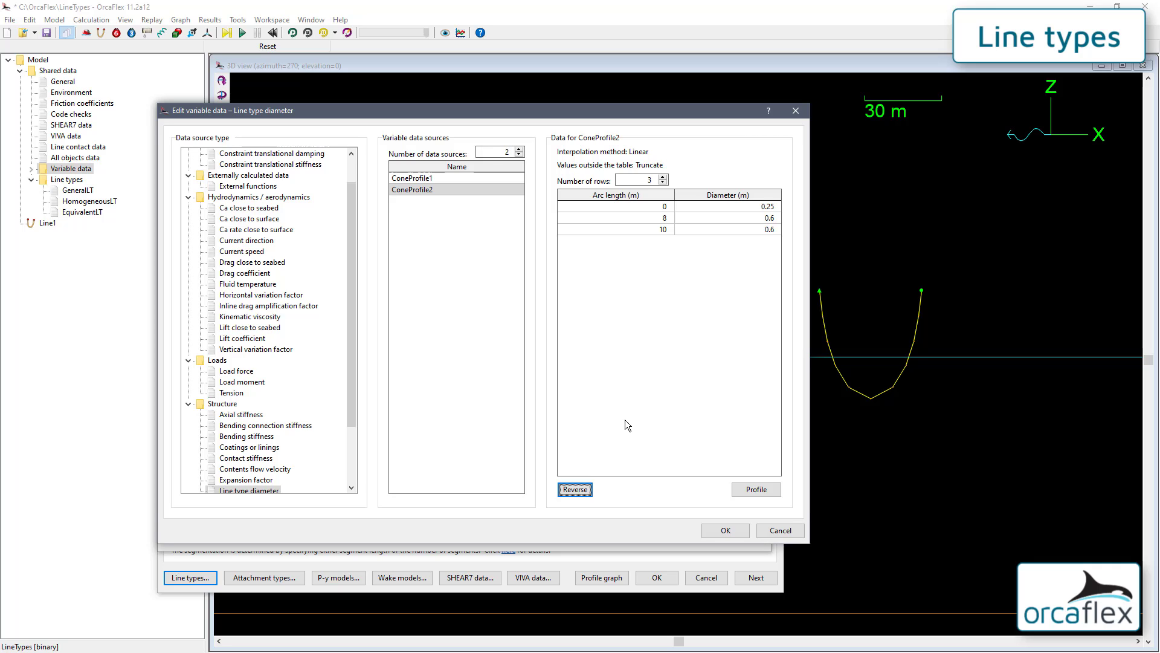
Step: Accept the variable data and assign ConeProfile2 as HomogeneousLT's inner diameter
click(724, 531)
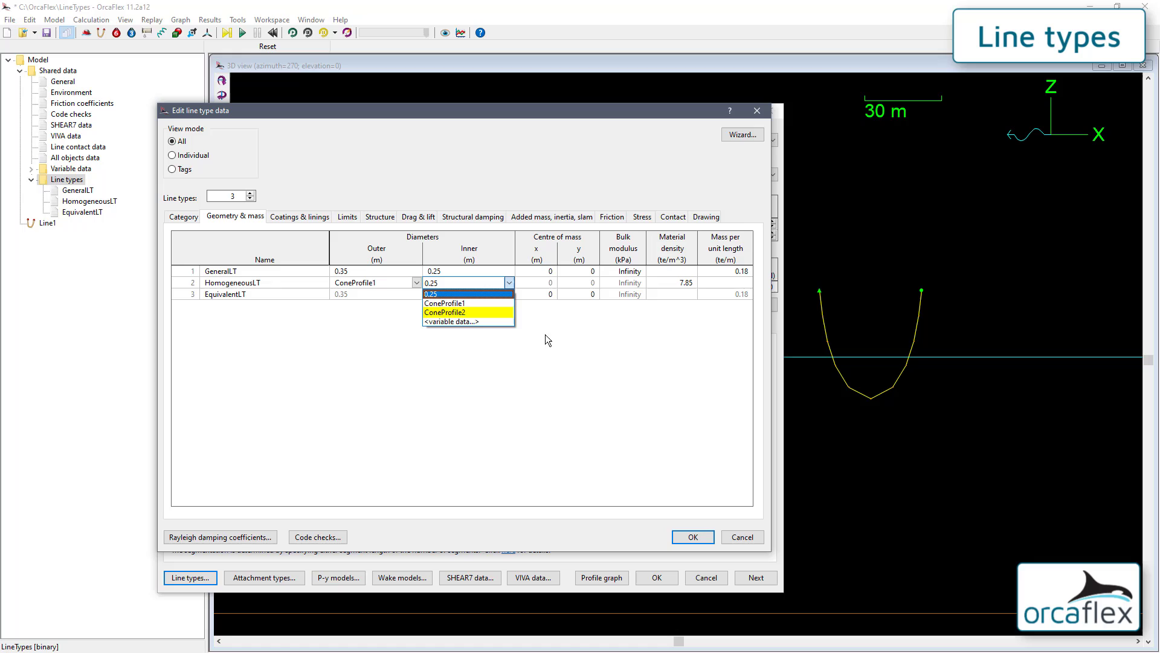
click(478, 312)
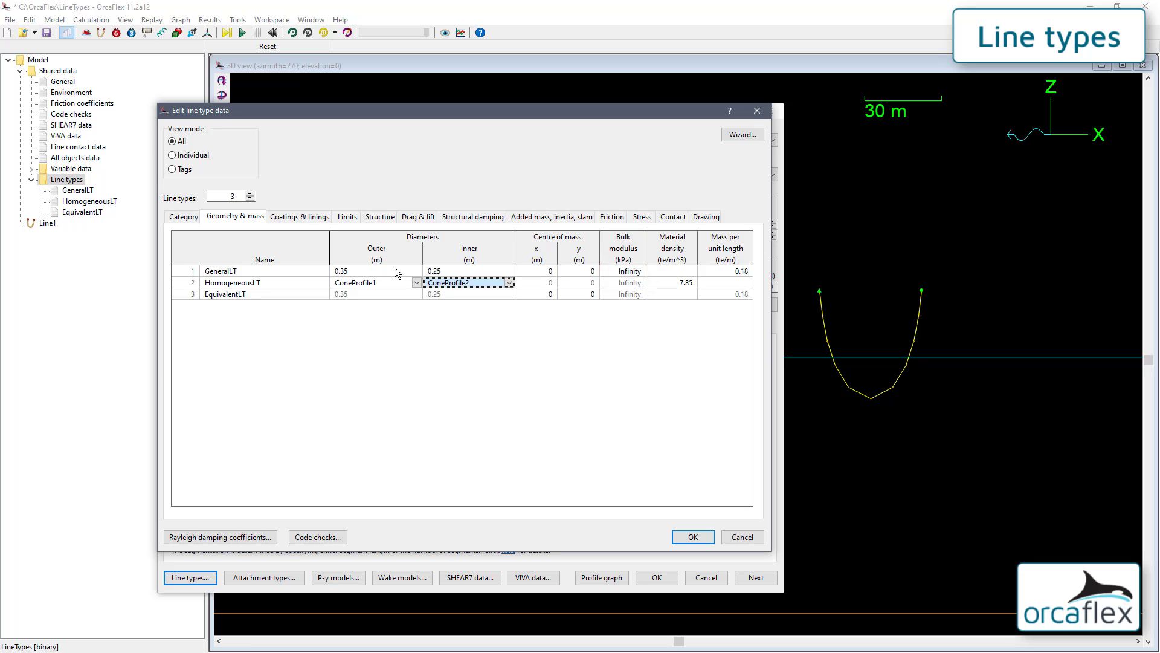
Step: Try adding a coating or lining data source with two layers for HomogeneousLT's coating thickness, and discard it
click(302, 217)
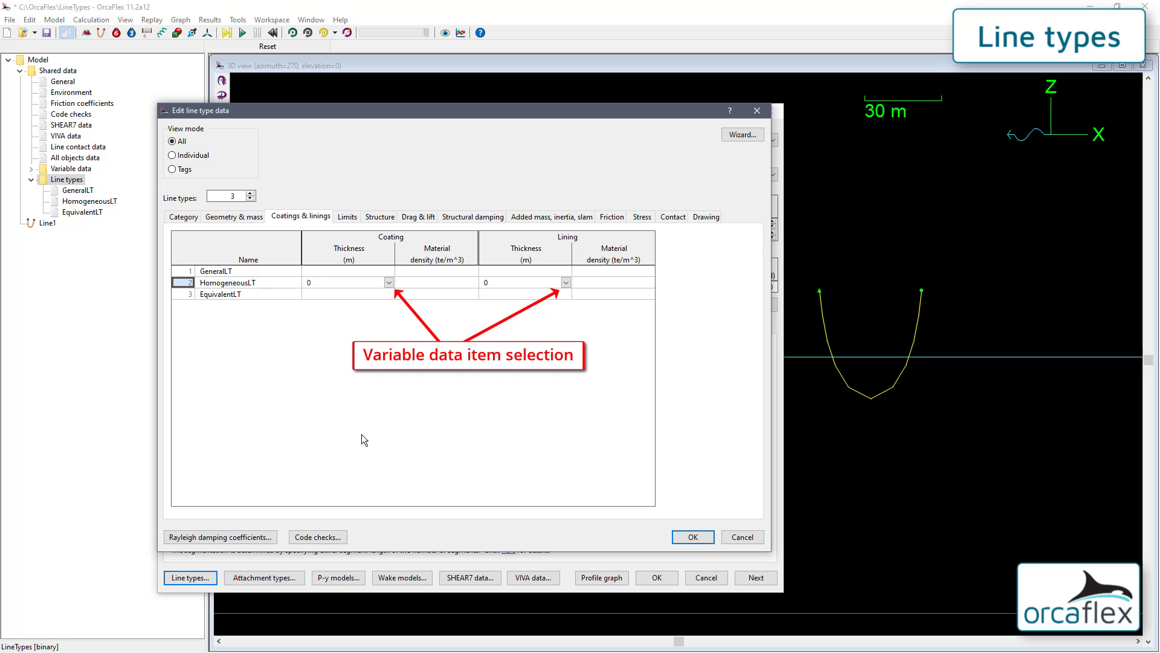
click(390, 281)
click(386, 303)
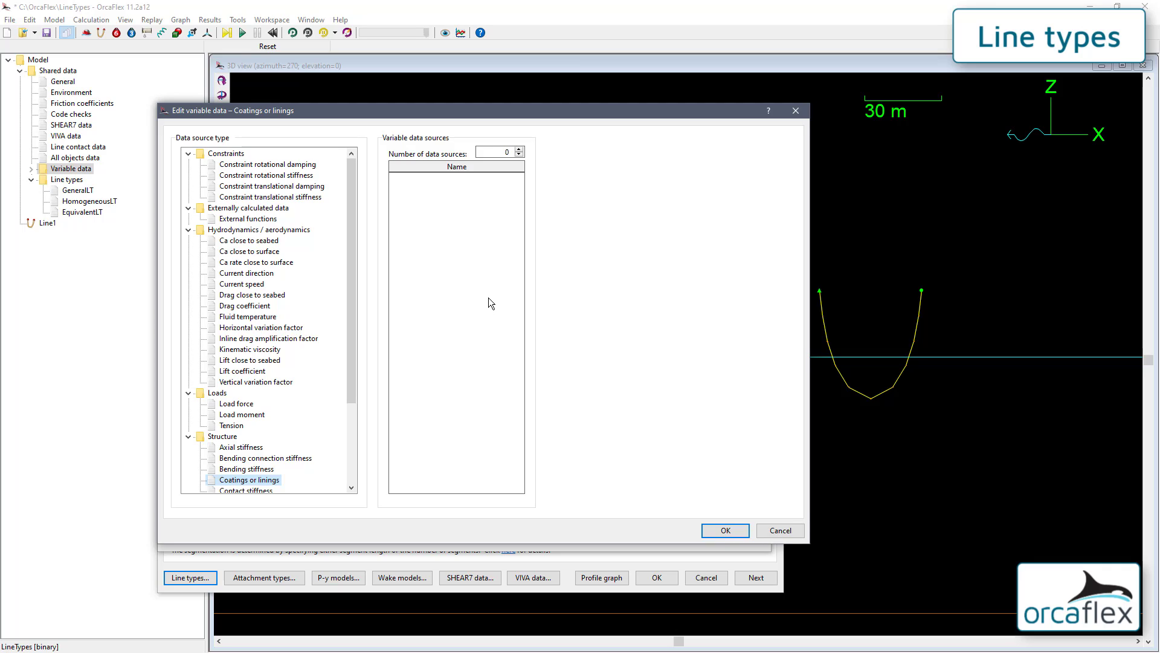
click(521, 150)
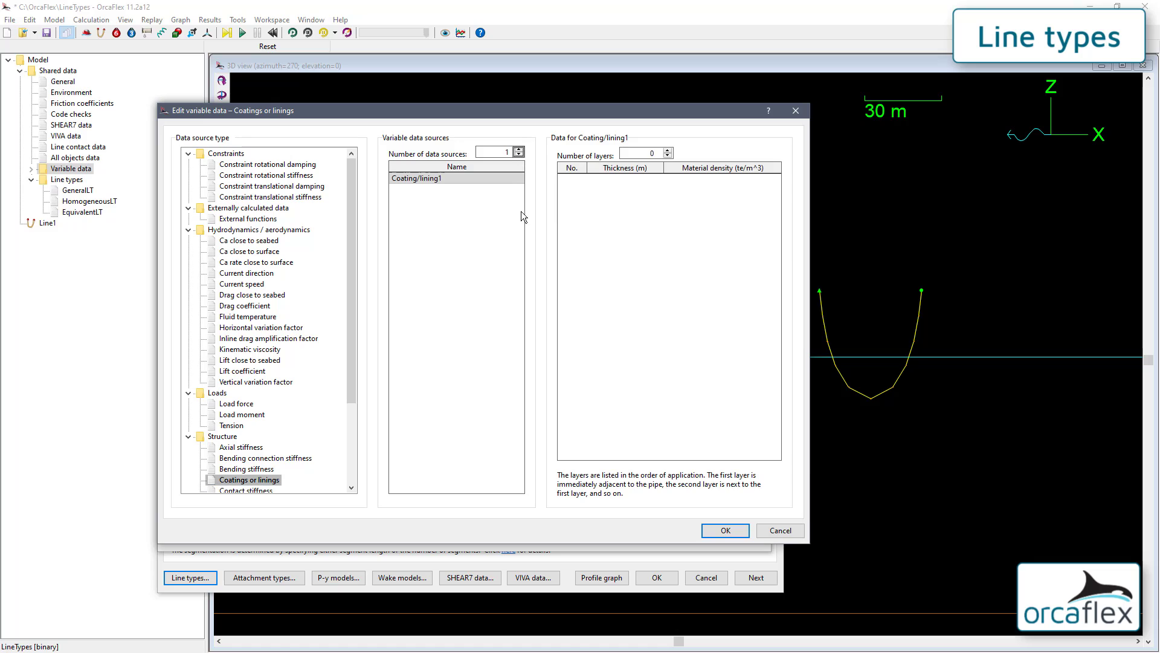
click(667, 150)
click(668, 151)
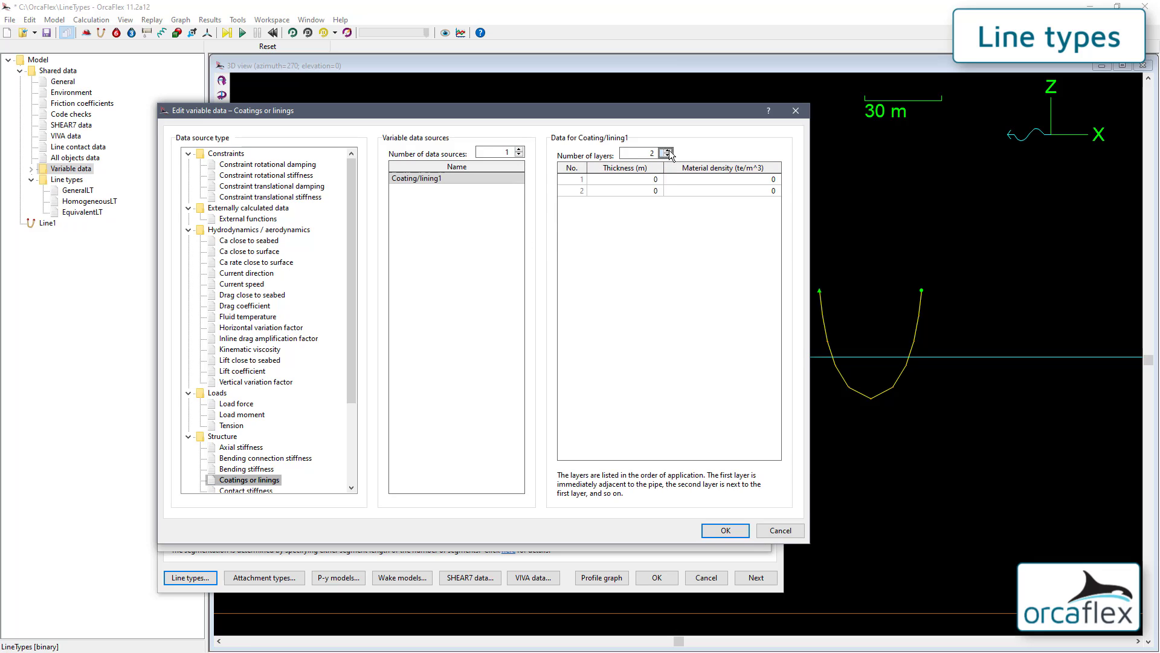
click(777, 530)
click(540, 442)
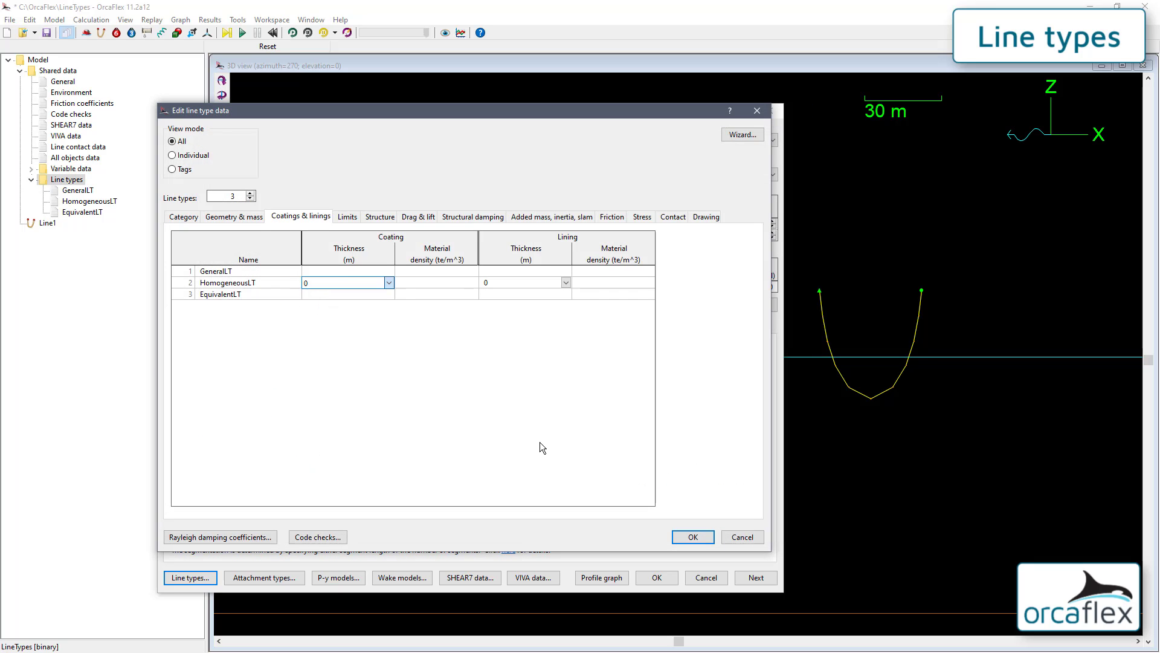
Step: Show the limits data of the line types and select GeneralLT's compression limit setting
click(348, 216)
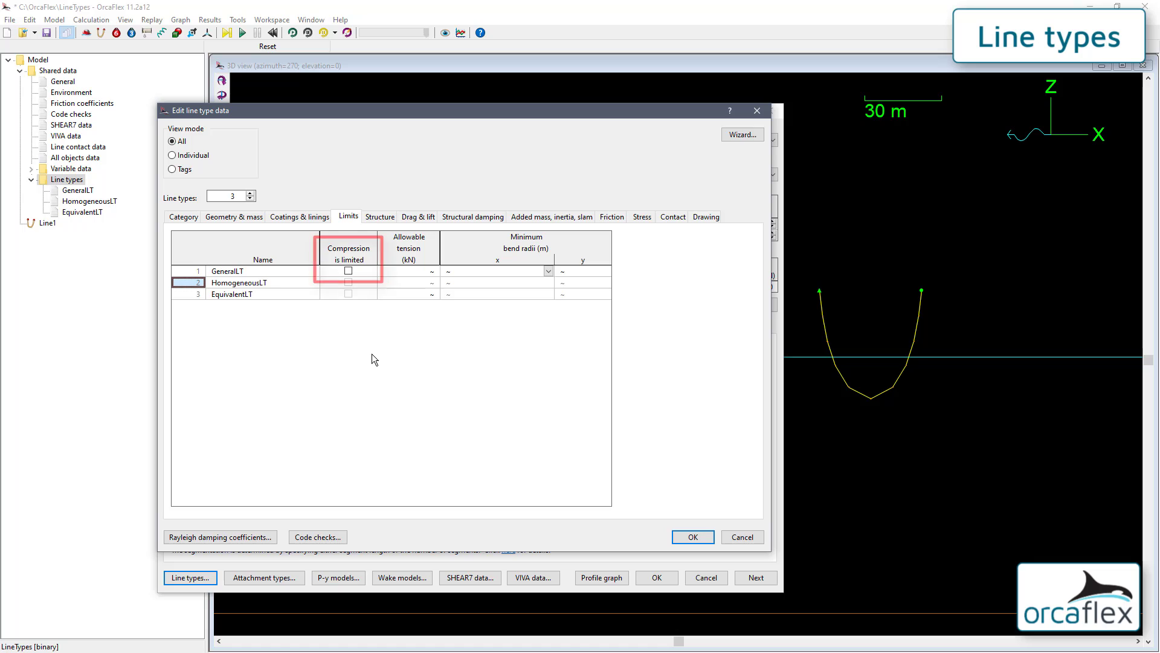
click(350, 271)
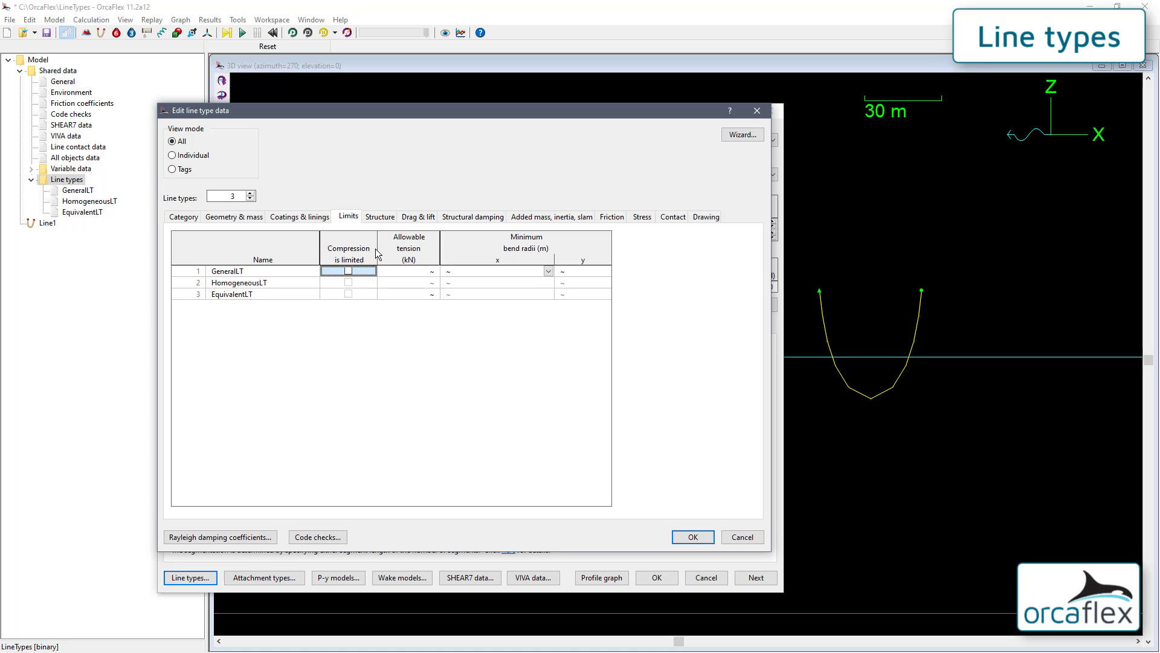
Step: View the structure data of the line types and accept the line type data
click(378, 219)
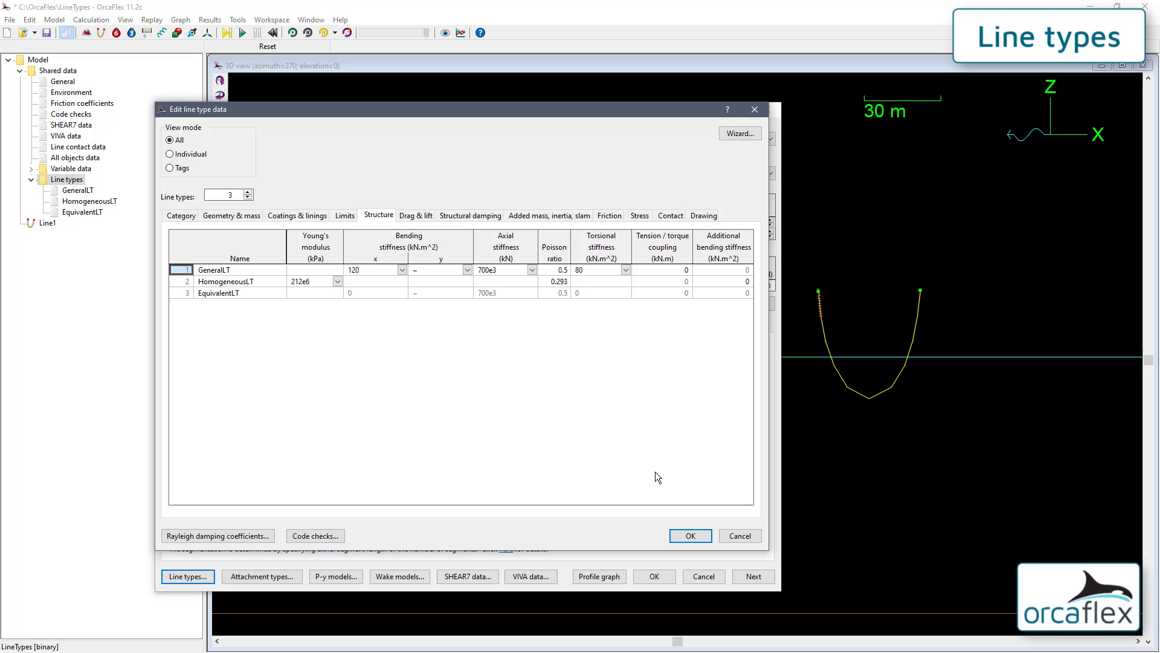
click(703, 535)
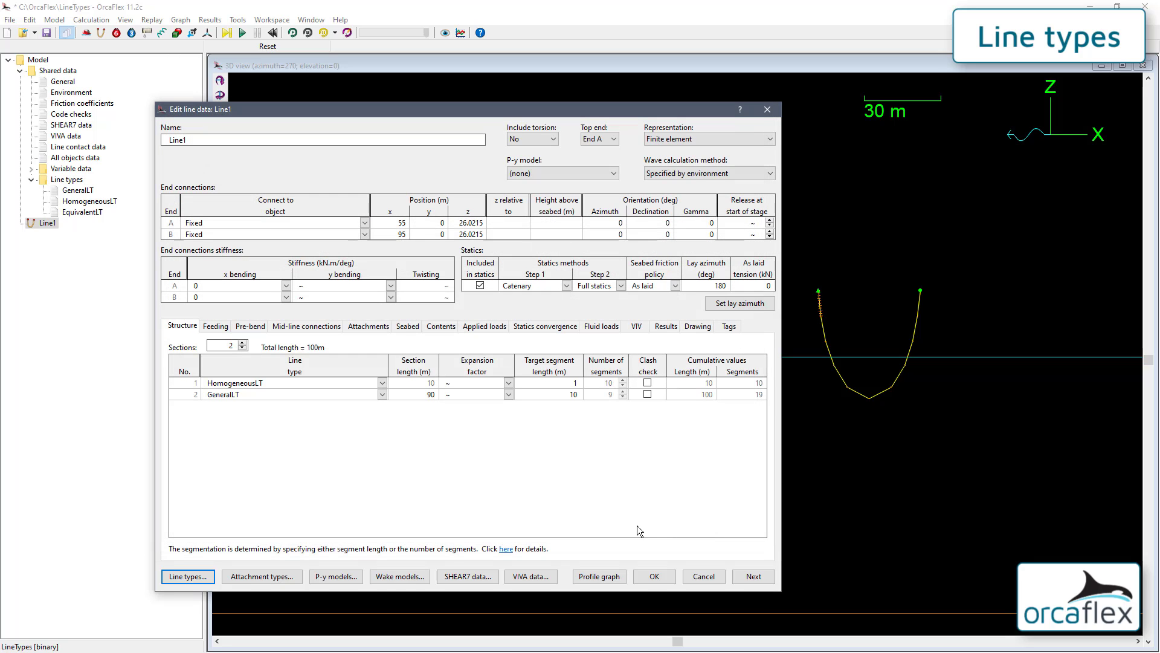
Step: Open Line1's properties report, examine each segment's diameters and its bending, axial and torsional stiffness in the detailed report, and close it
right_click(374, 447)
click(405, 445)
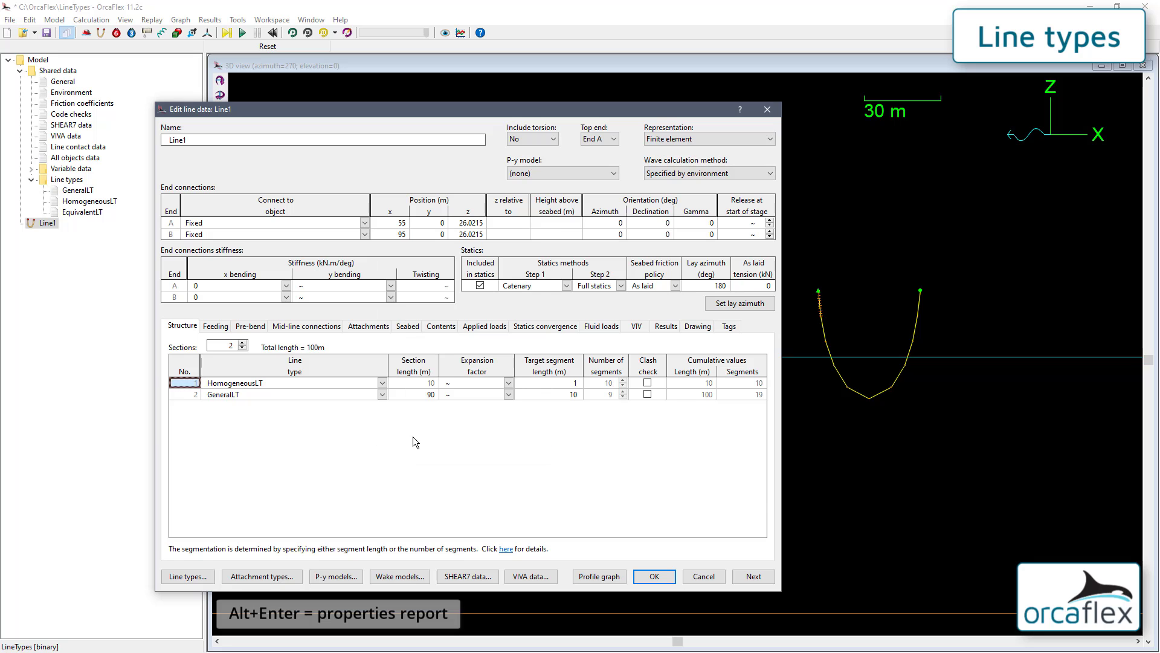
click(934, 420)
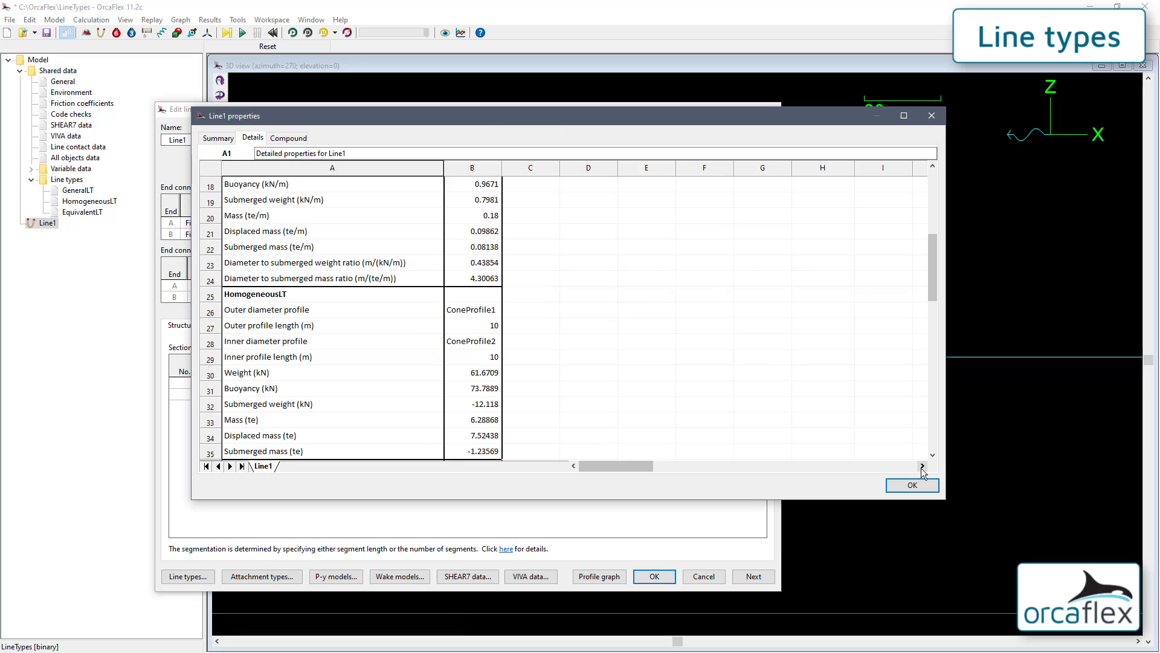
click(935, 432)
click(923, 465)
click(923, 465)
click(924, 464)
click(924, 465)
click(923, 465)
click(923, 465)
click(923, 465)
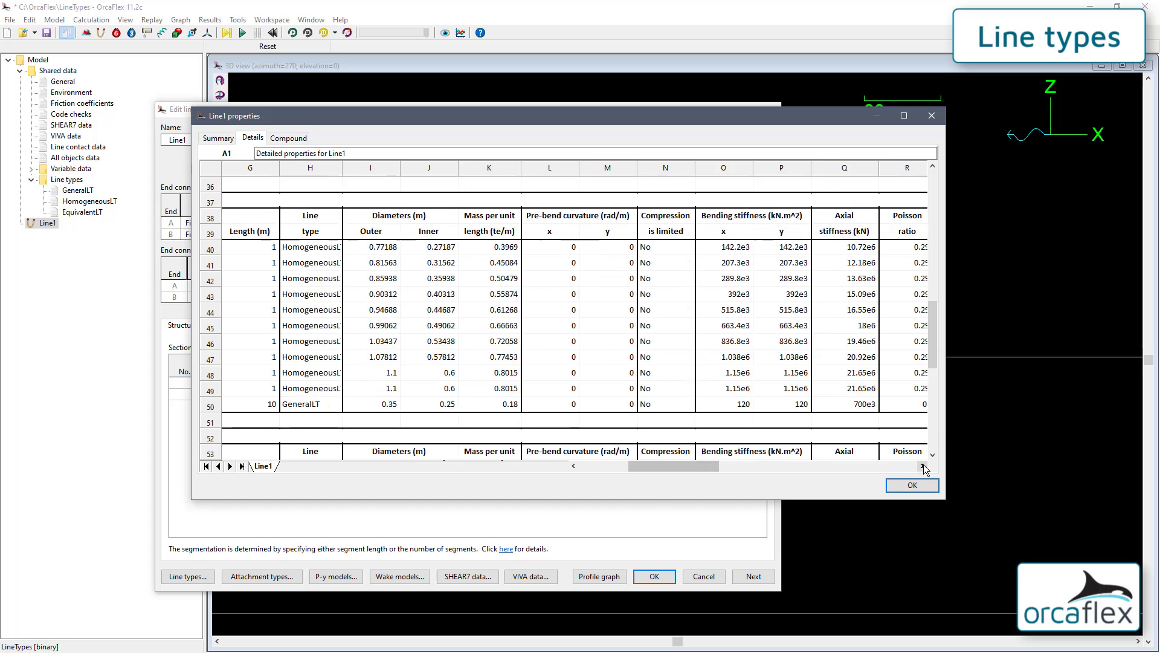
click(924, 465)
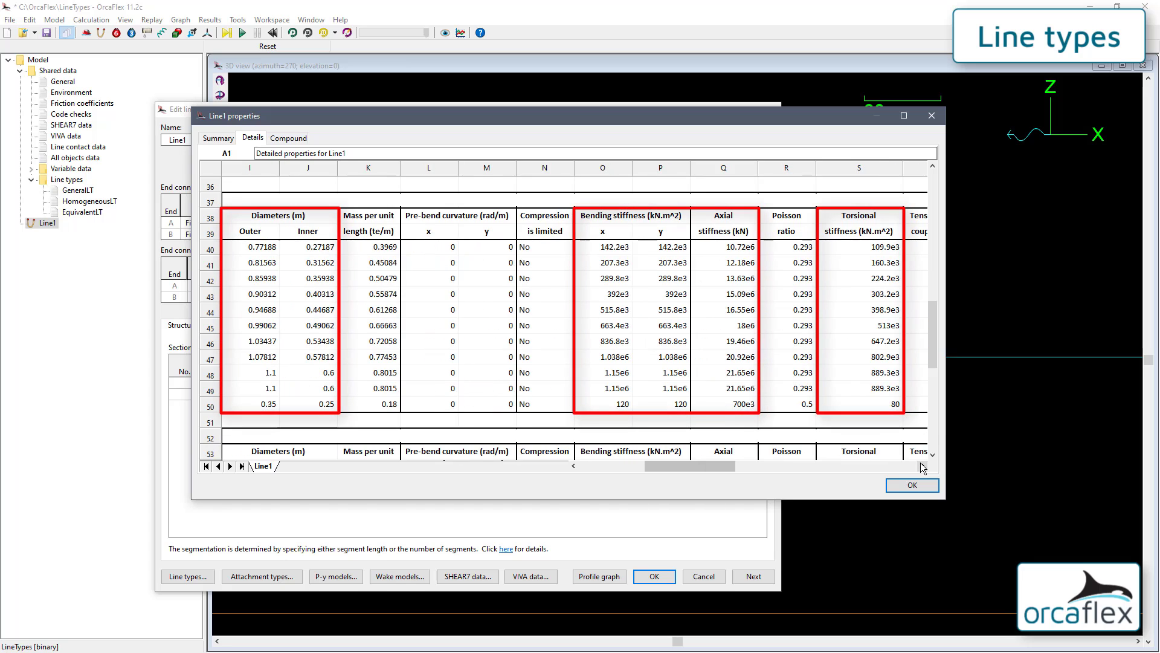
click(912, 485)
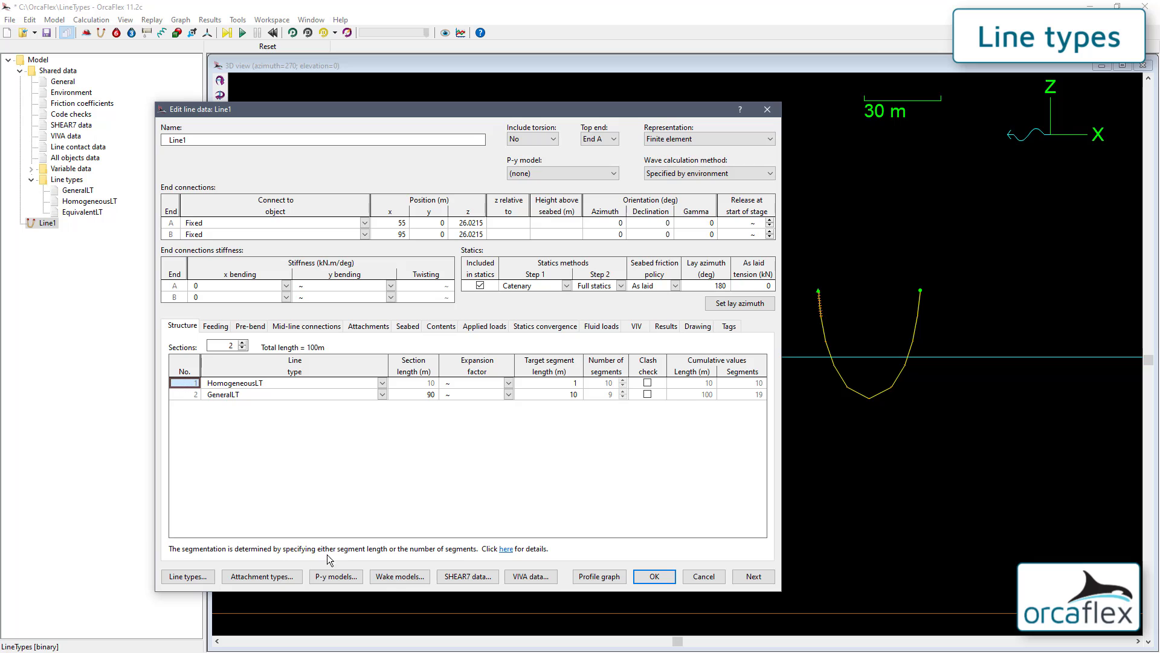
Step: Reopen the line type data, set HomogeneousLT's outer diameter to 0.35 m and its inner diameter to a constant, and show the structure data
click(193, 577)
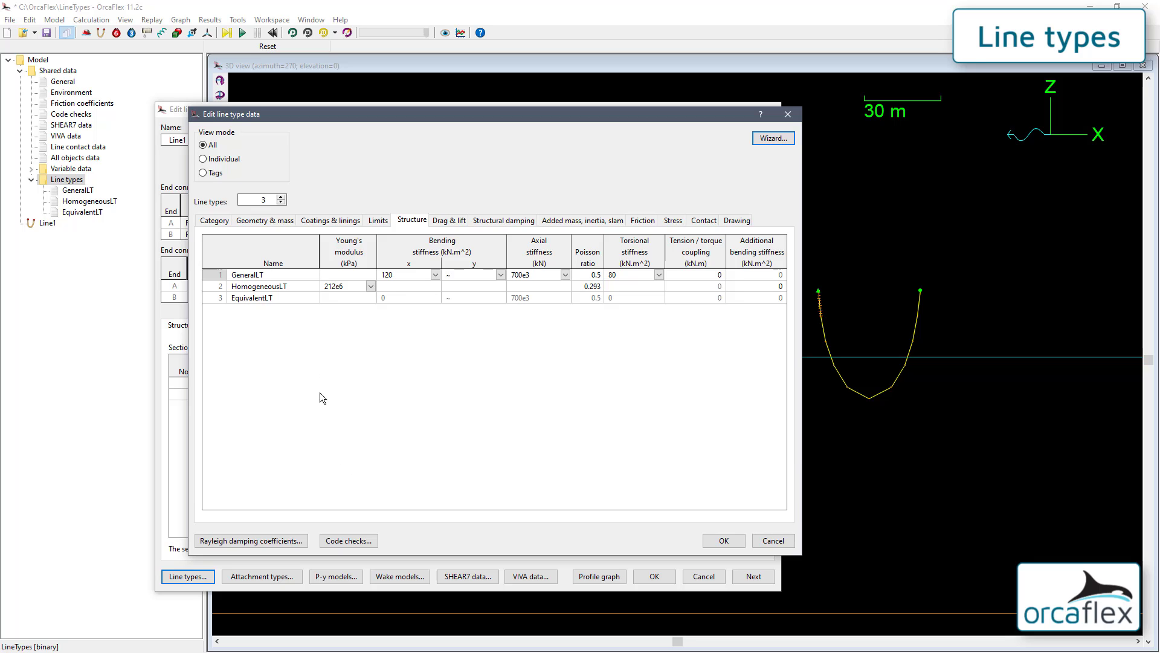
click(266, 220)
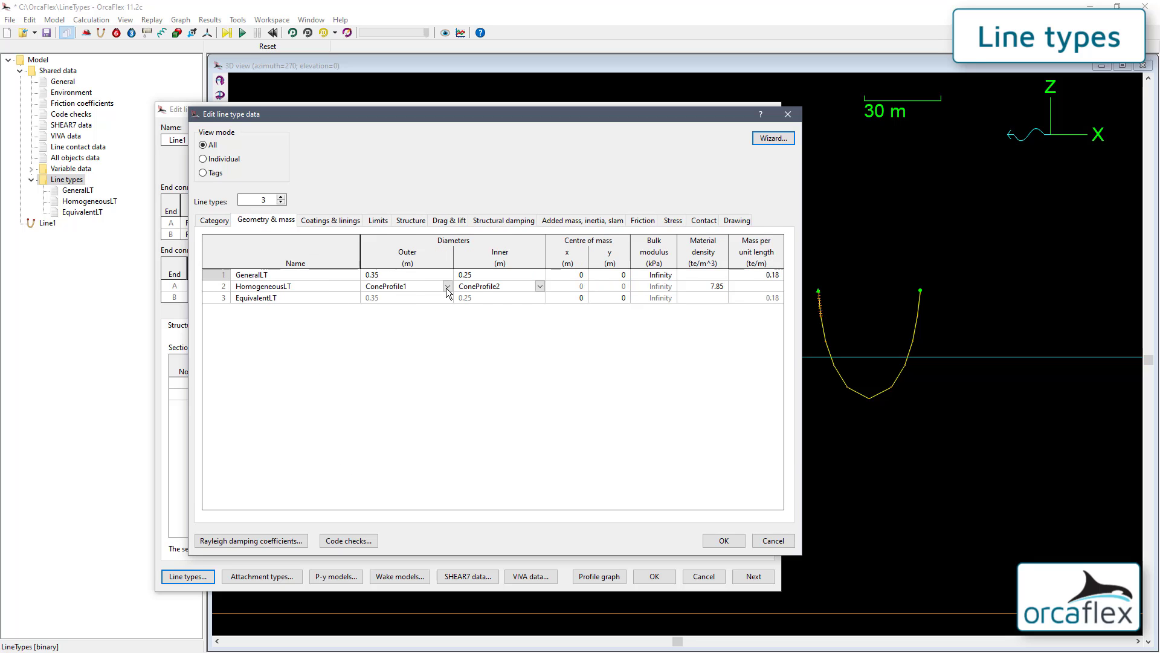
click(448, 287)
click(427, 295)
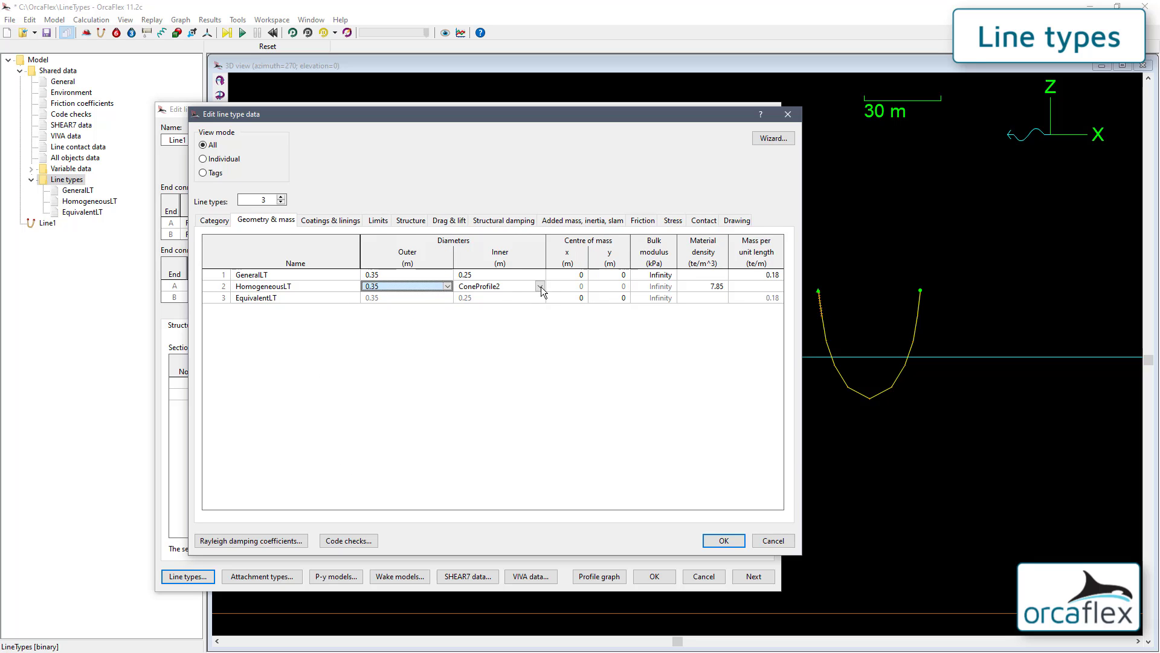
click(540, 287)
click(518, 298)
click(411, 220)
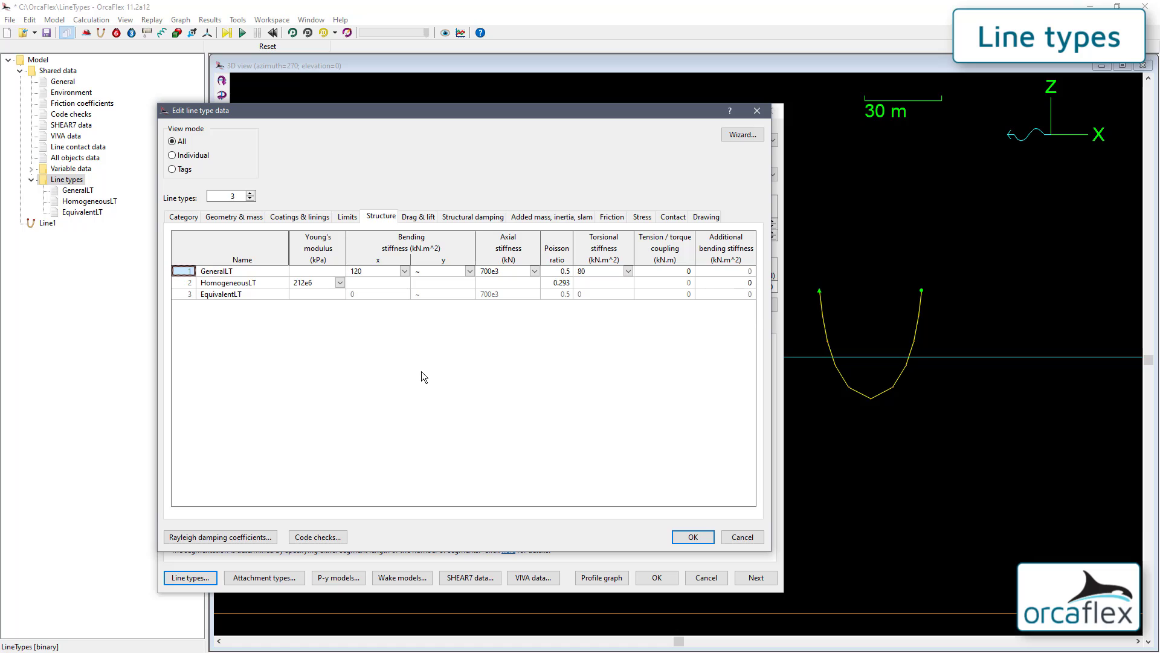
Step: Show the drag and lift data, try adding a variable data source for EquivalentLT's normal drag coefficient, and discard it
click(418, 218)
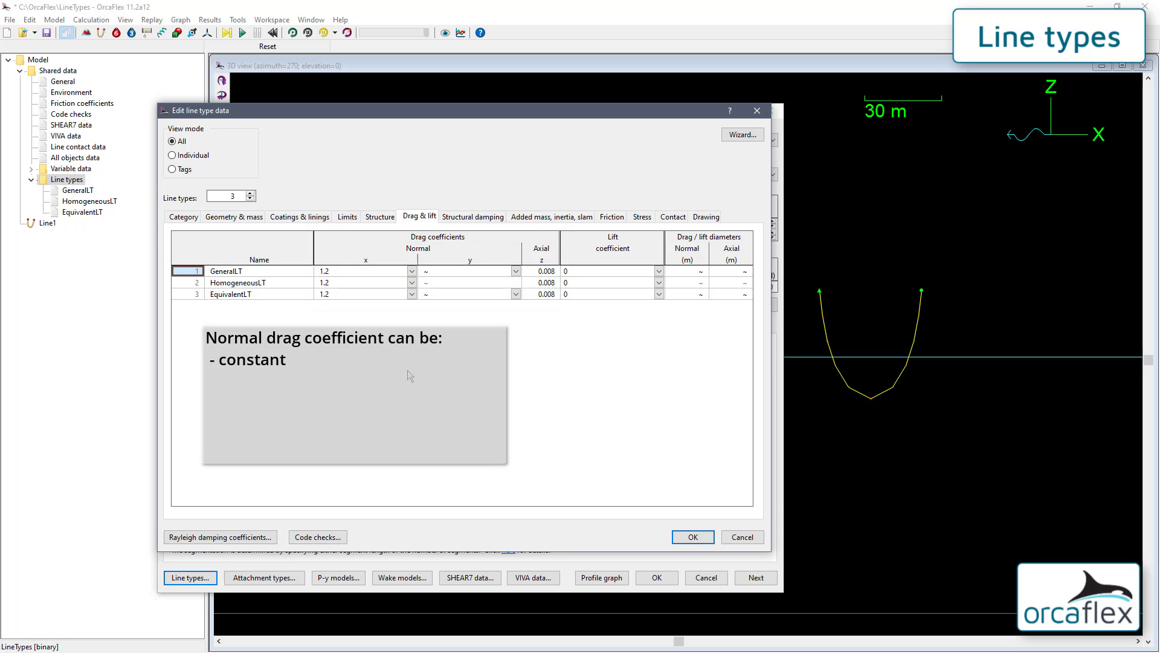
click(411, 294)
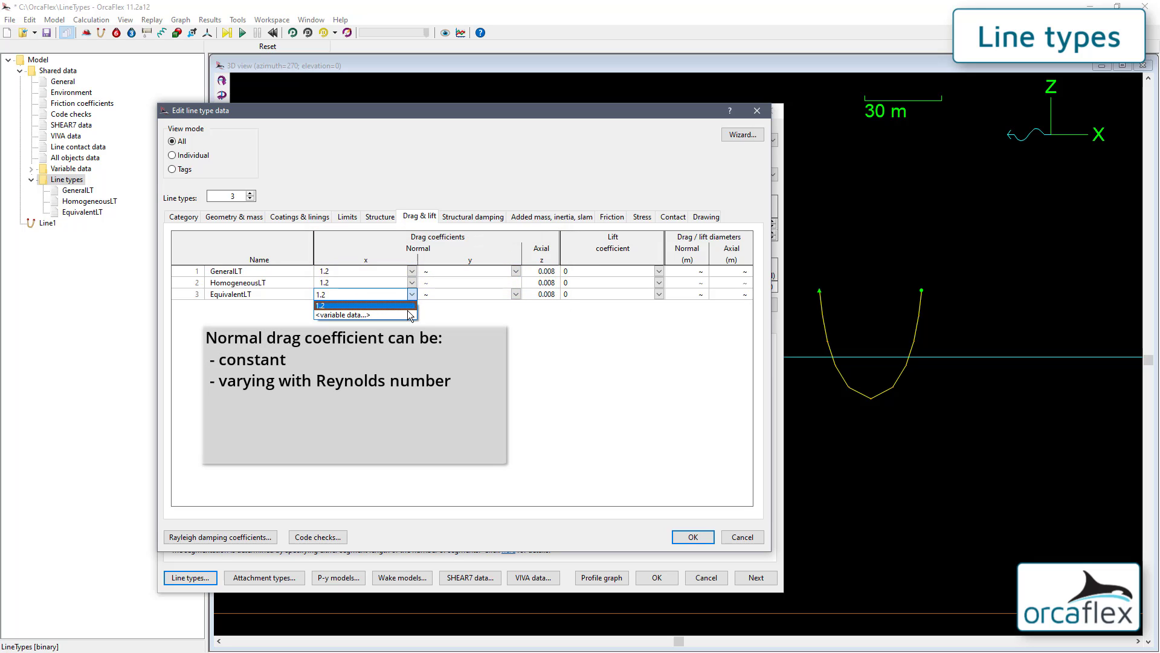
click(408, 311)
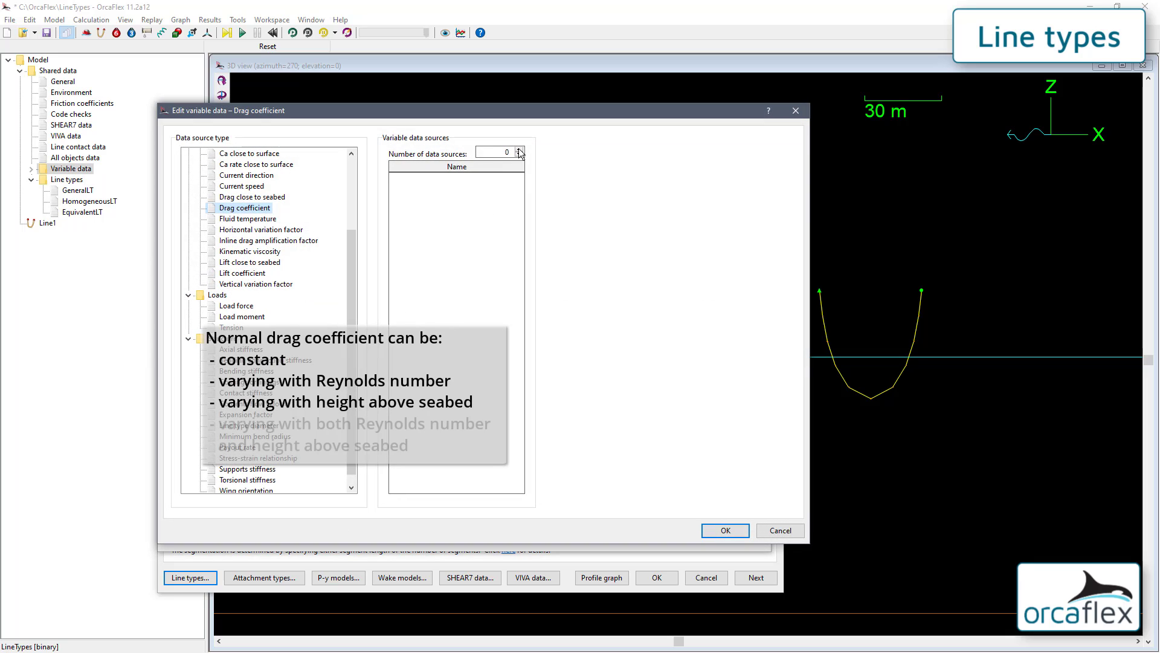
click(518, 150)
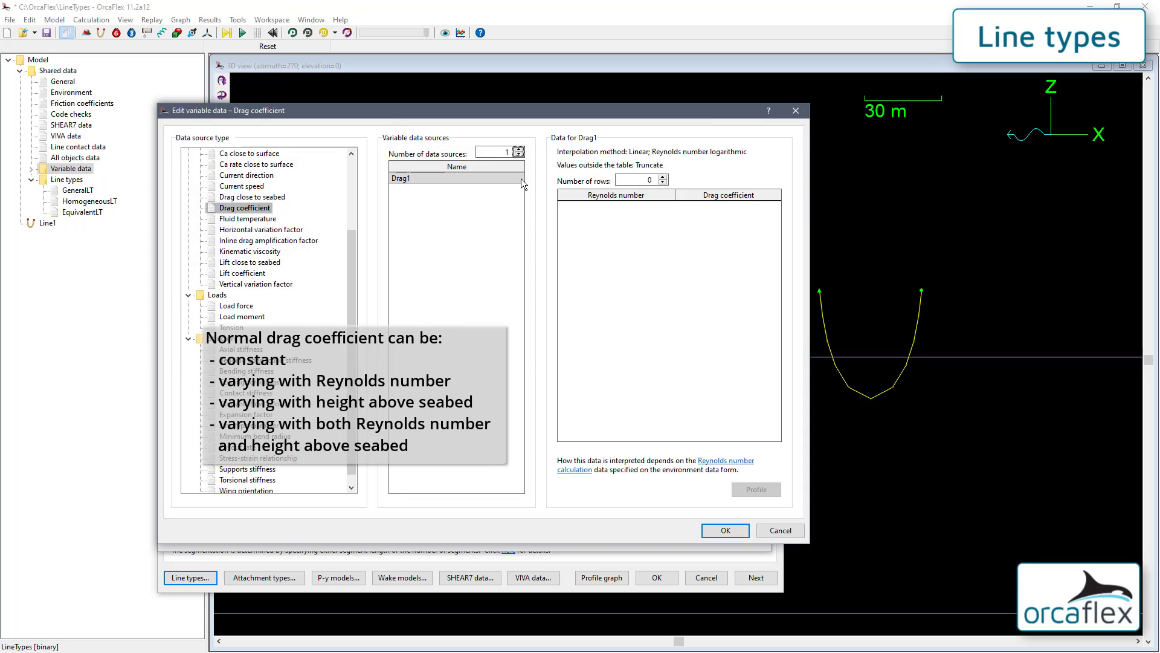
click(779, 531)
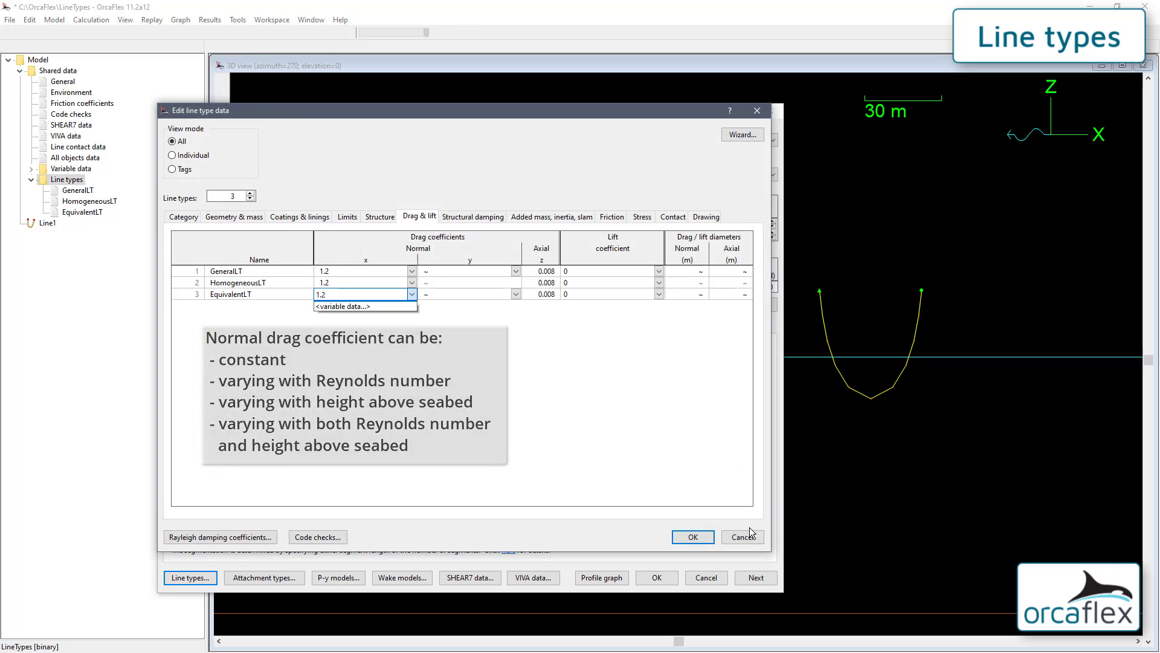
click(672, 478)
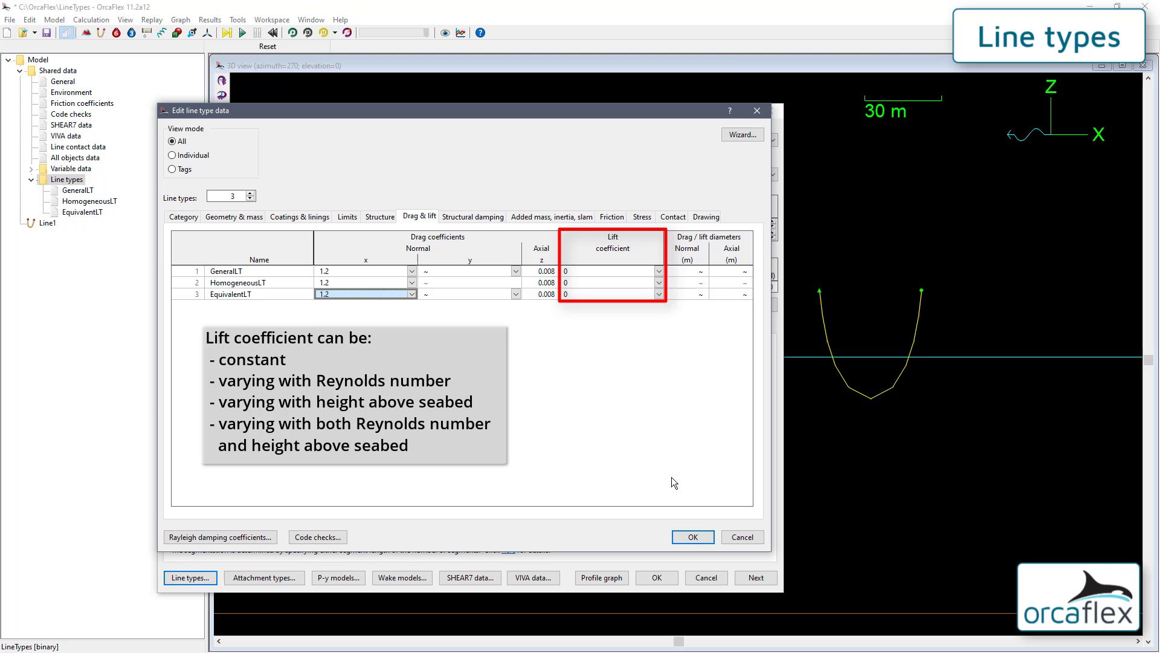
Step: View the structural damping, added mass and friction data of the line types, and look up the friction theory topic in OrcaFlex Help
click(464, 218)
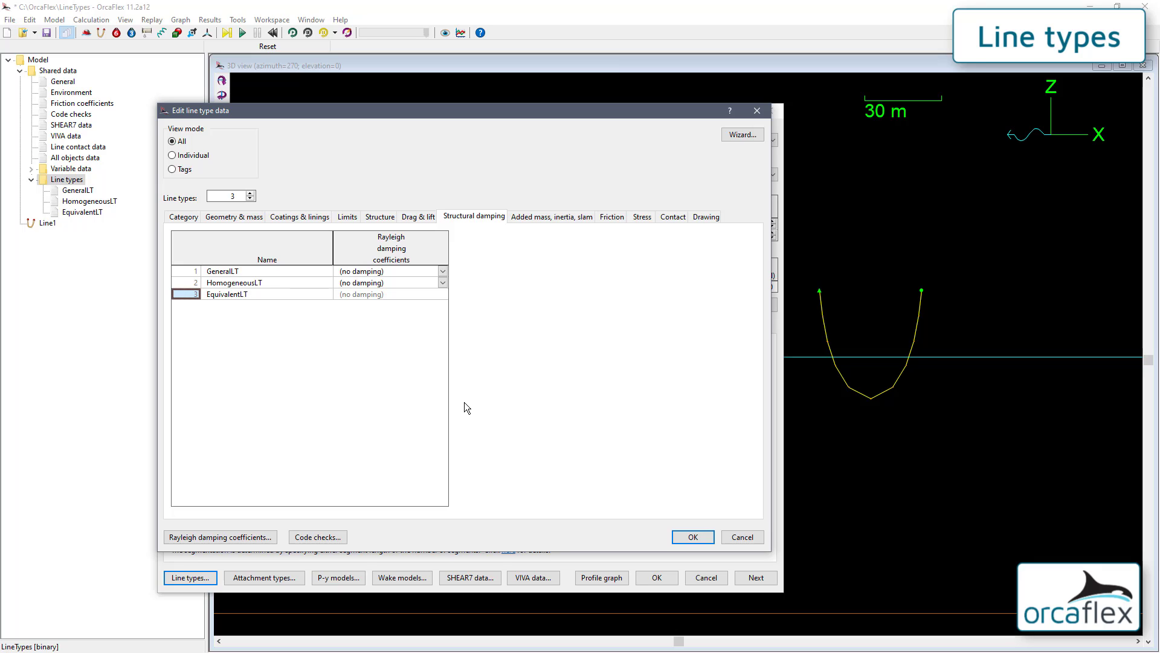
click(536, 216)
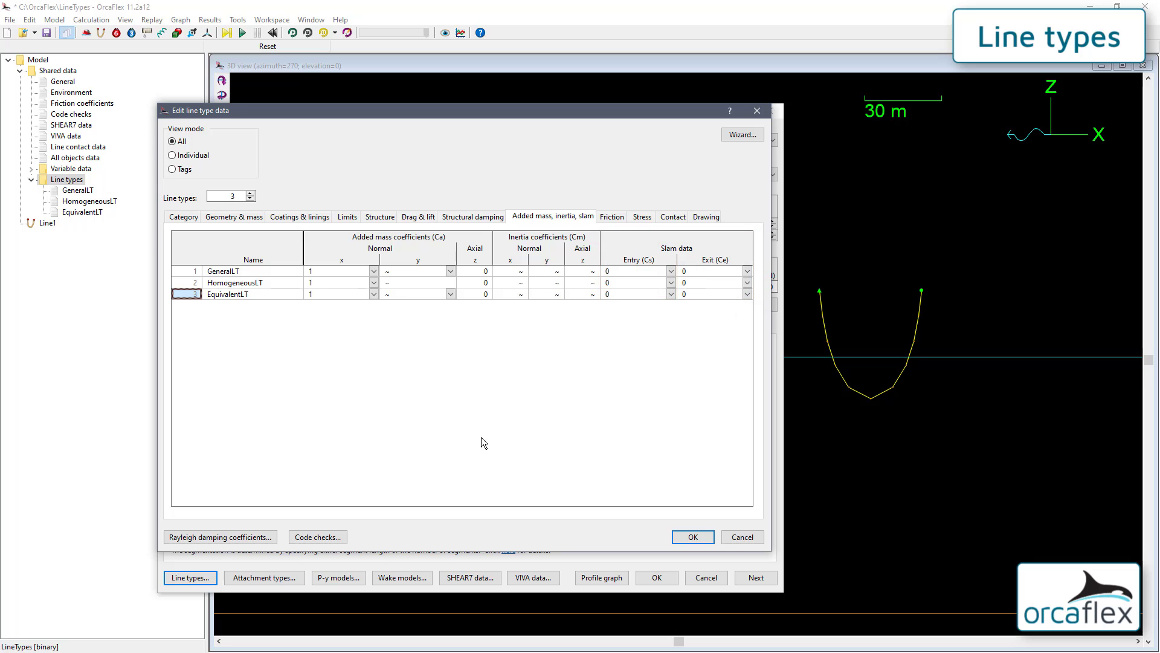
click(610, 217)
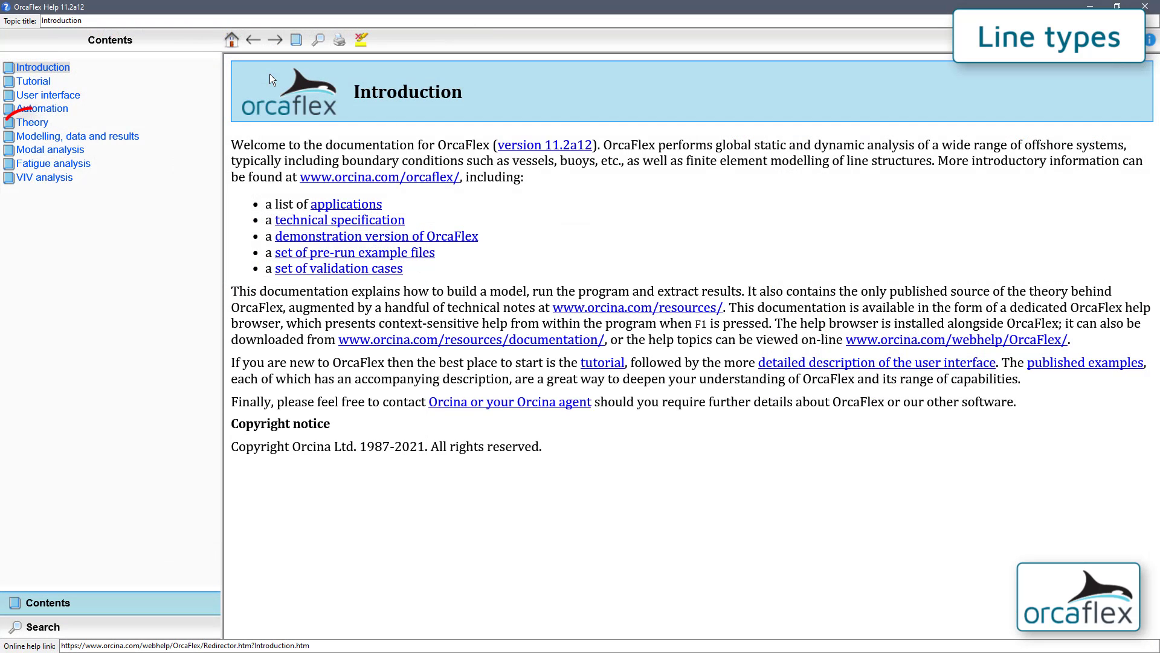
click(33, 124)
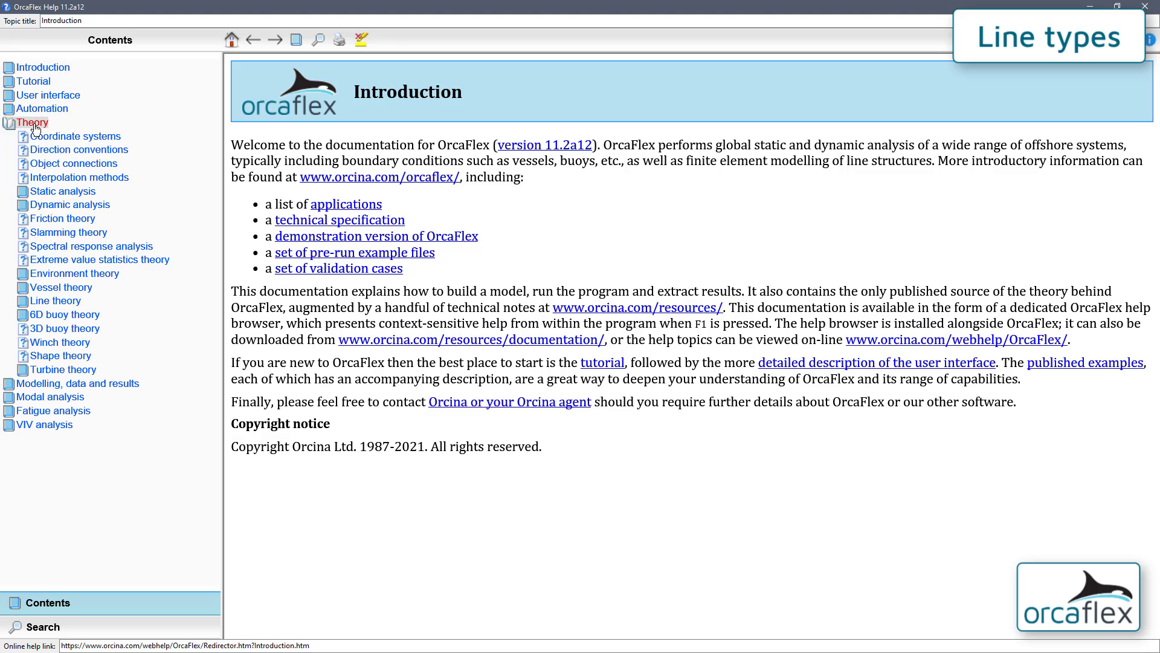
click(73, 221)
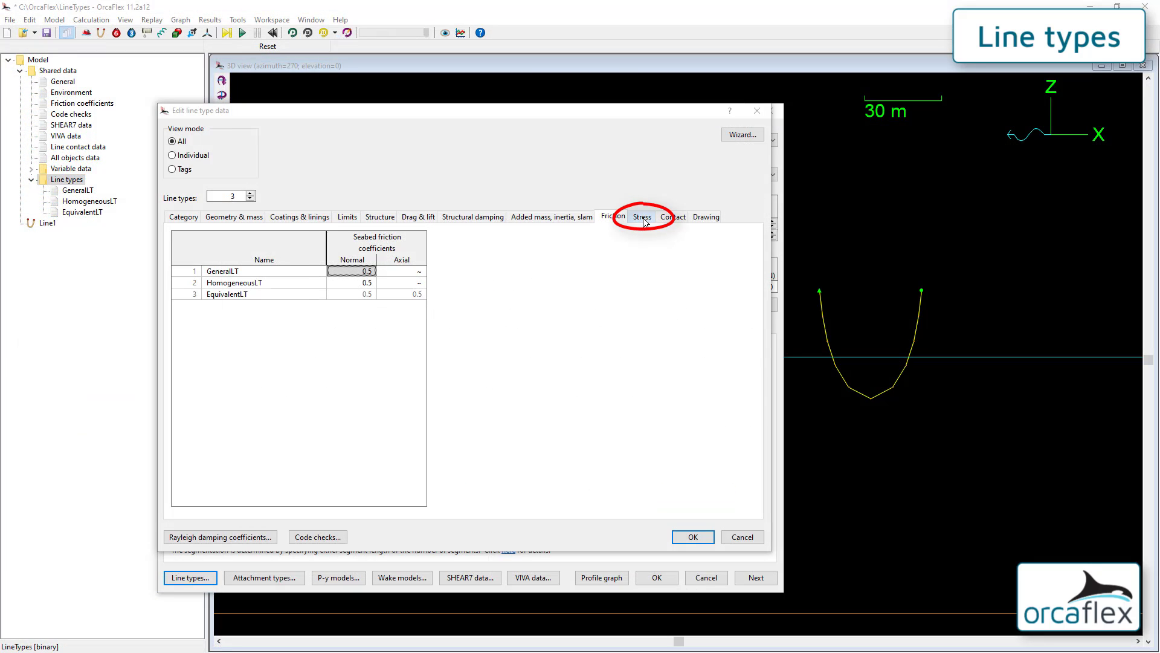
Step: Back in the line type data, view the stress and contact data of the line types
click(643, 219)
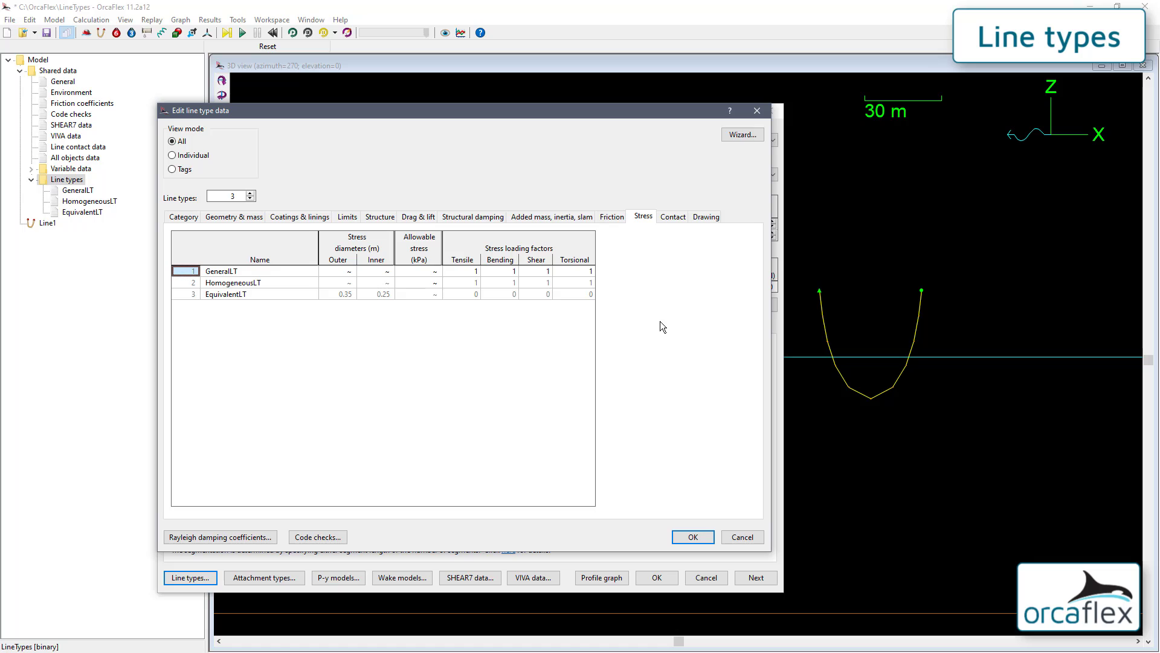
click(670, 219)
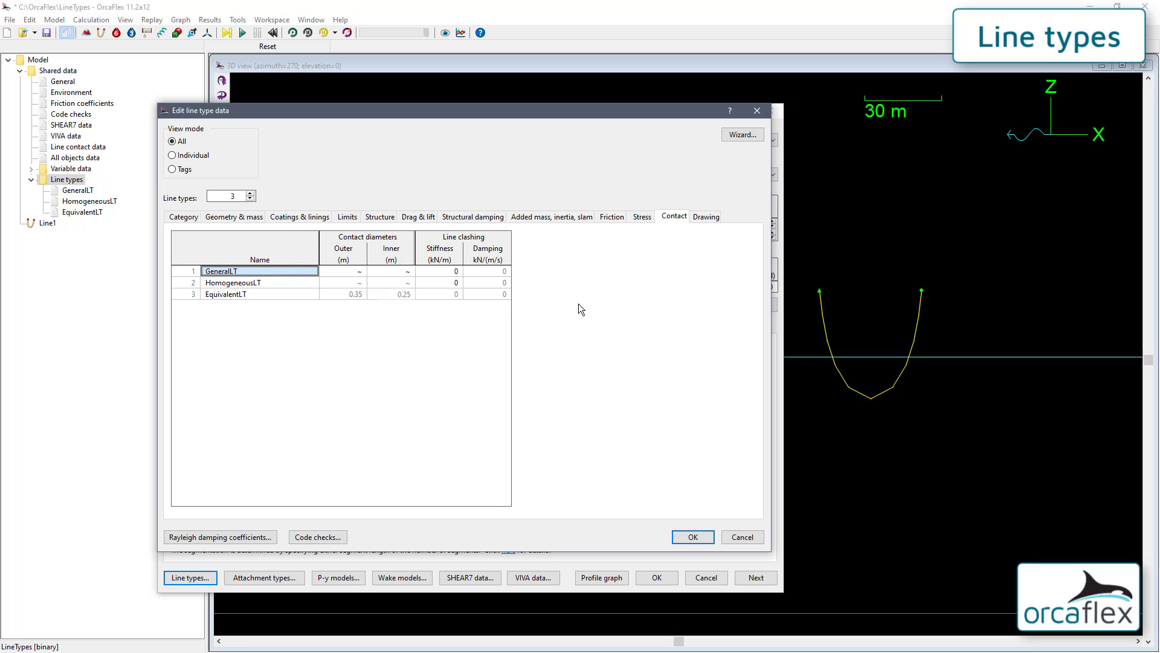
Step: Set HomogeneousLT's coating thickness to 0.2 m, check its outer contact diameter, and show the drawing data
click(315, 217)
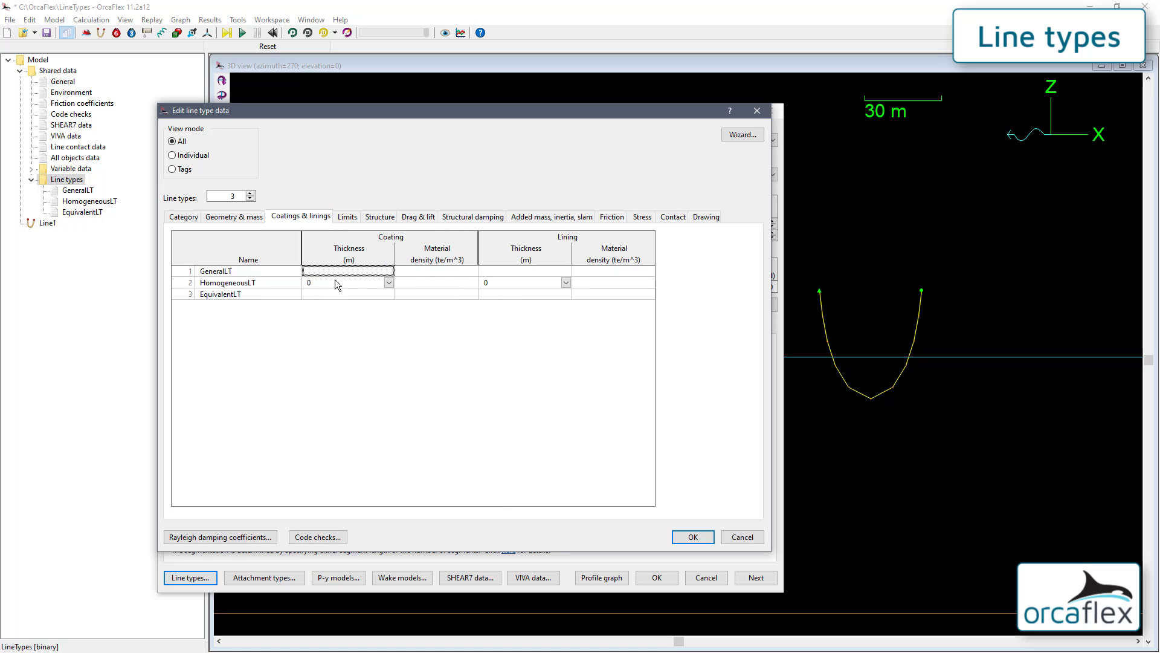
click(334, 280)
text(0.2)
key(Return)
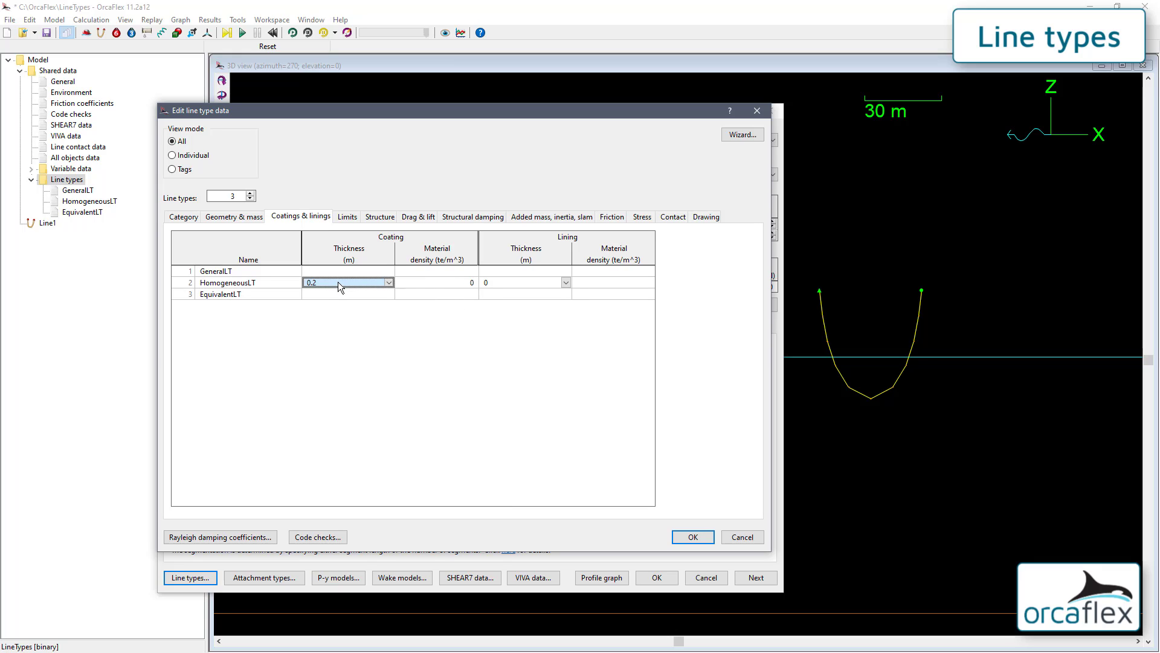
click(671, 216)
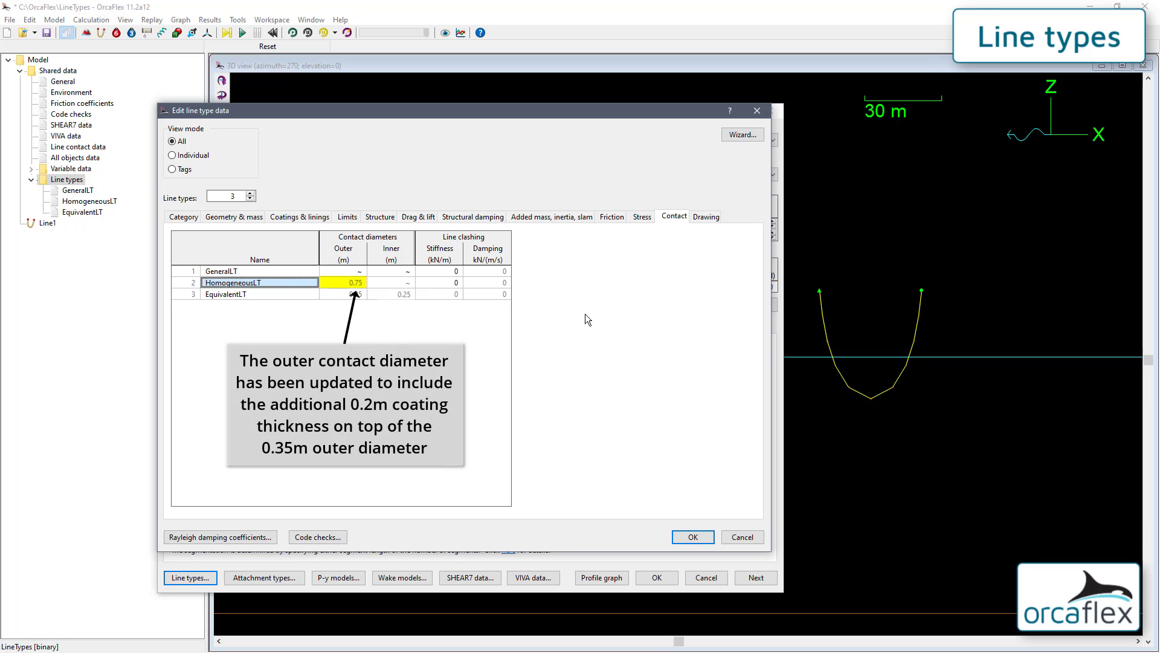
click(704, 216)
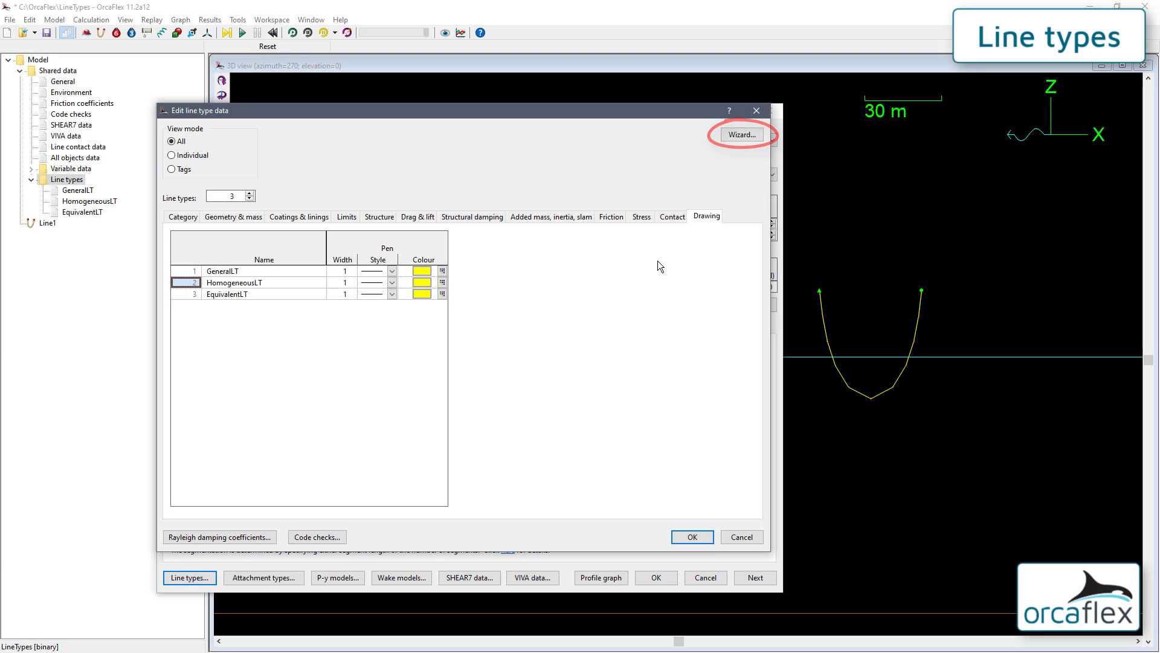
Step: Try the line type wizard on HomogeneousLT with the Umbilical category, view the derived data, and cancel the wizard
click(743, 134)
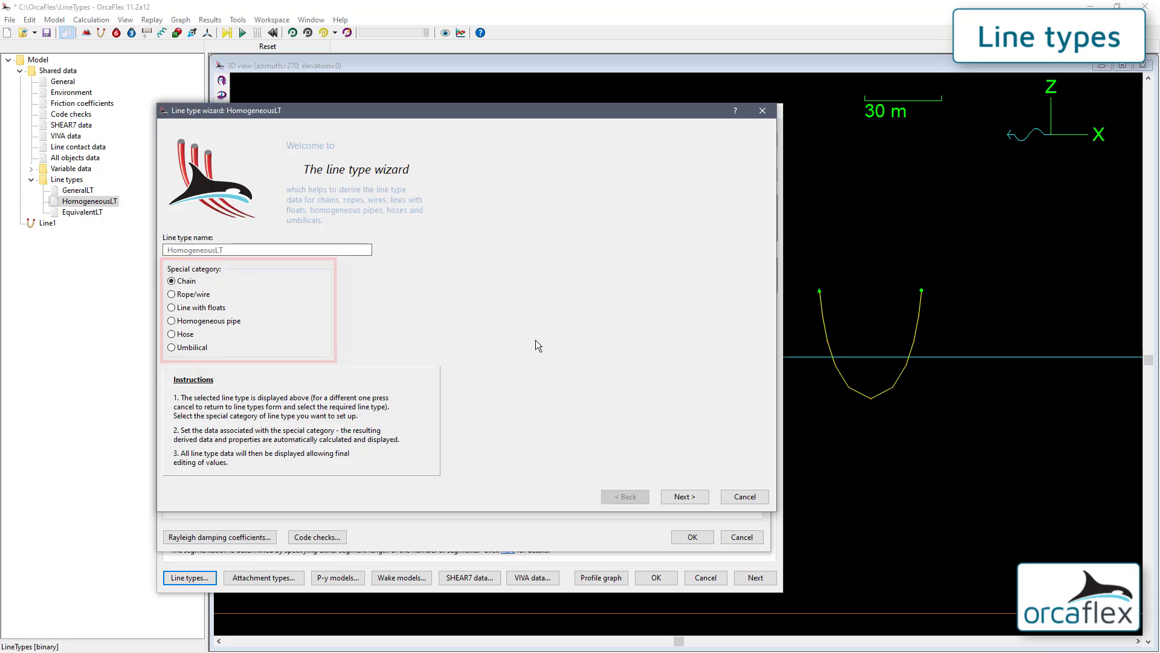
click(211, 350)
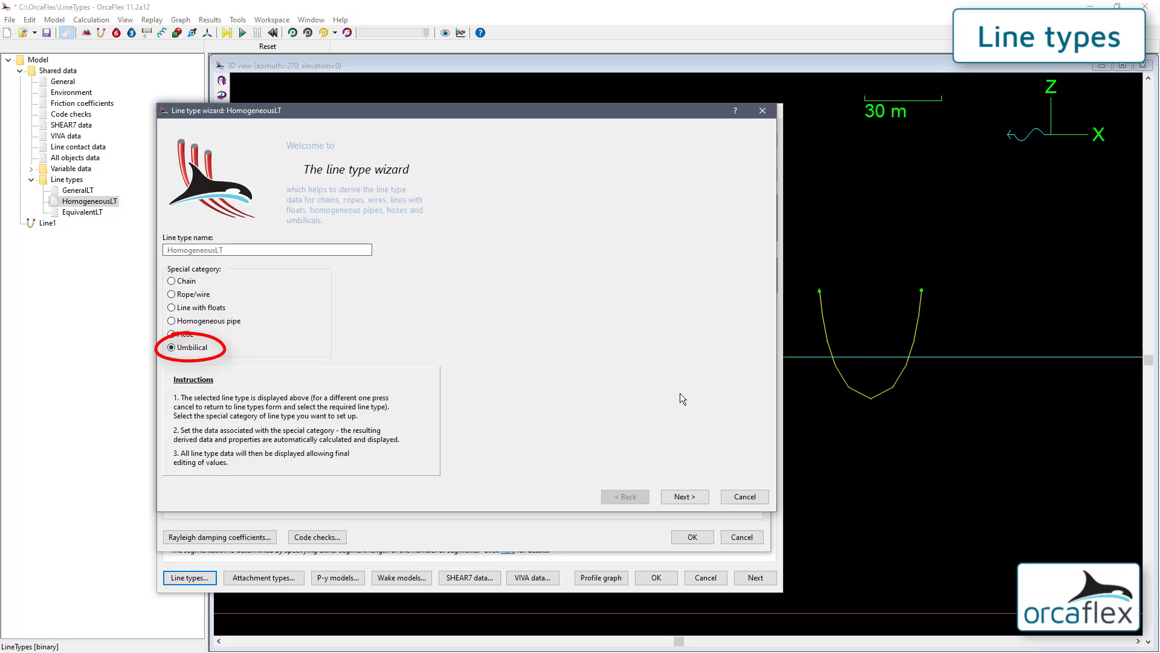
click(692, 497)
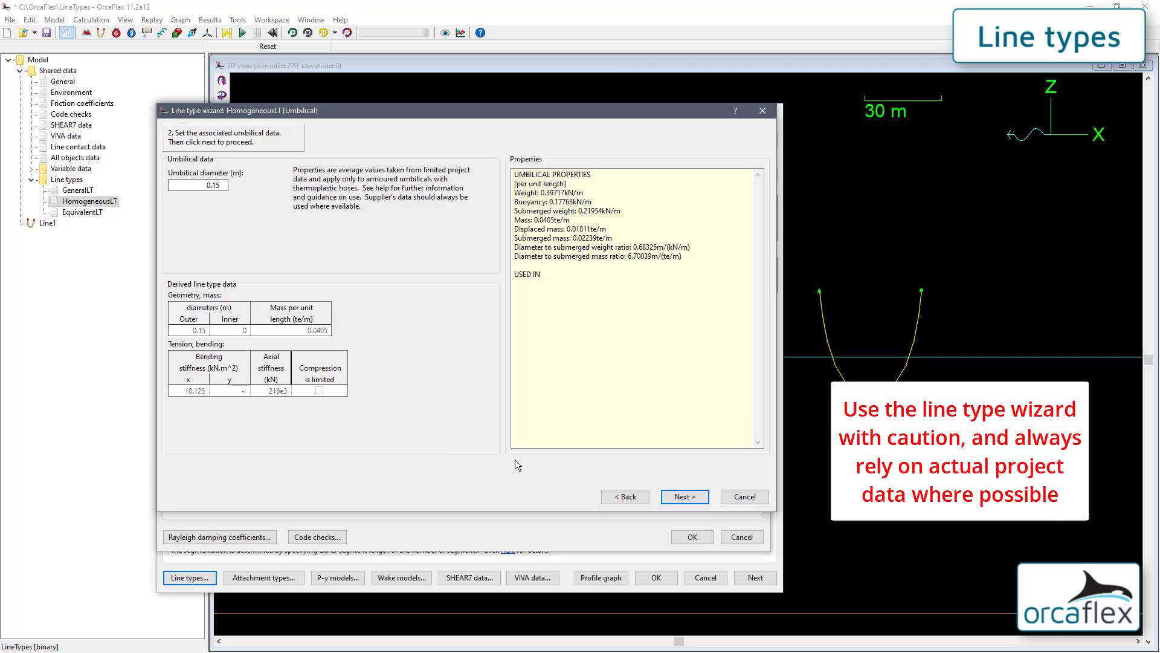
click(739, 498)
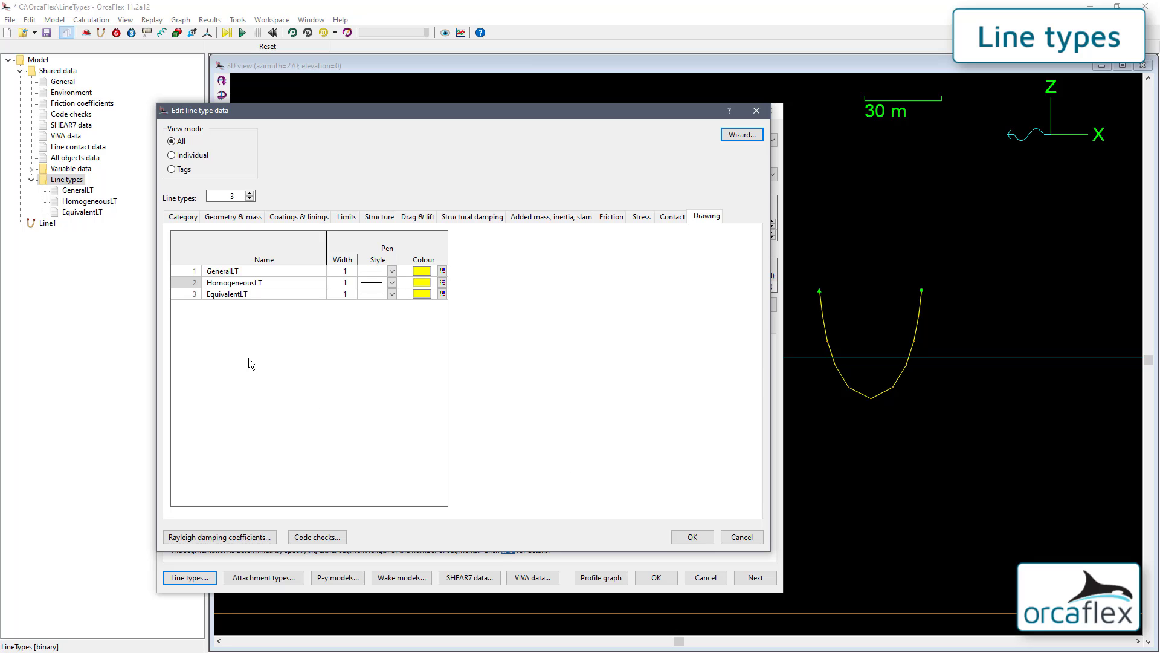
Step: Add a fourth line type and name it ChainLT
click(249, 195)
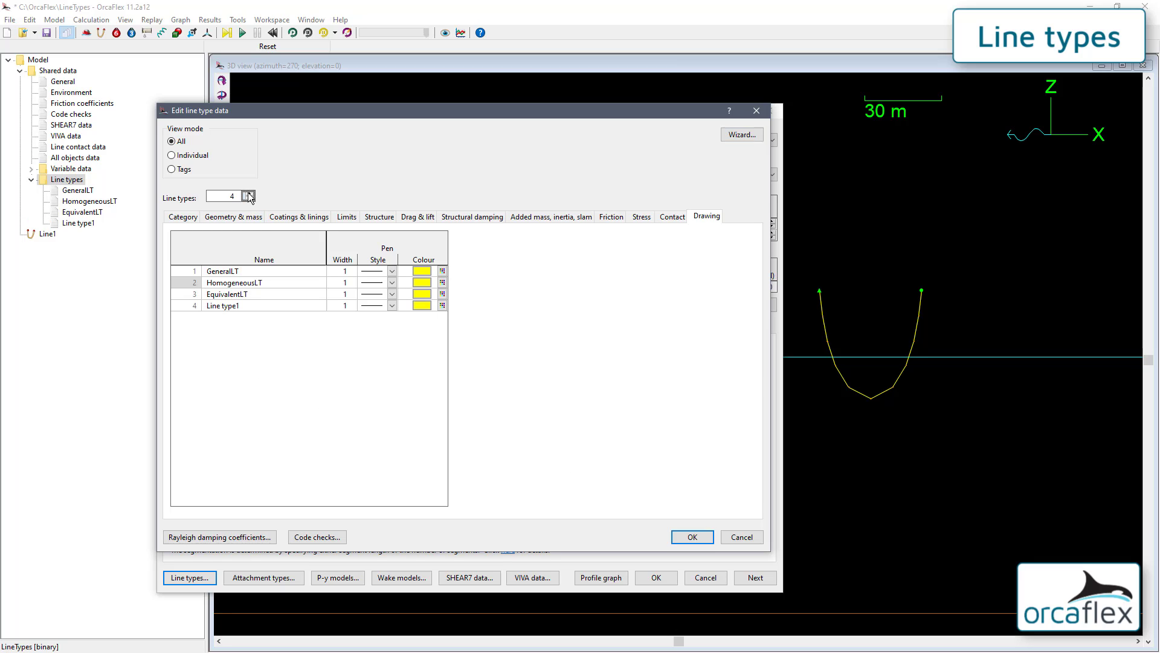
click(234, 306)
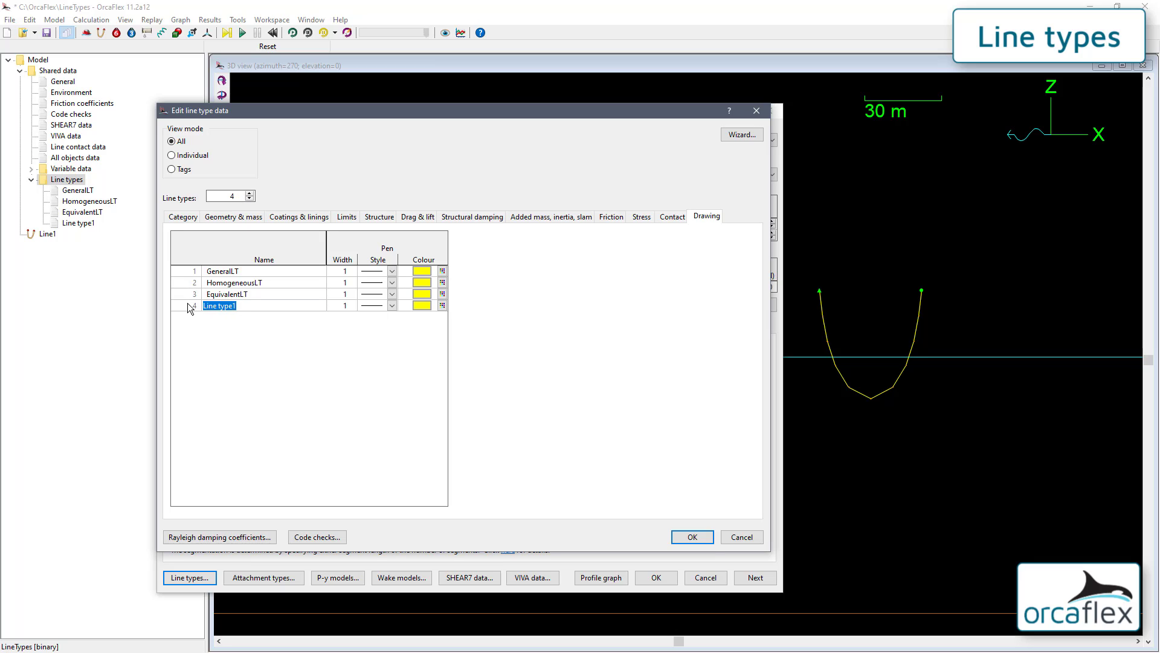
text(ChainLT)
key(Return)
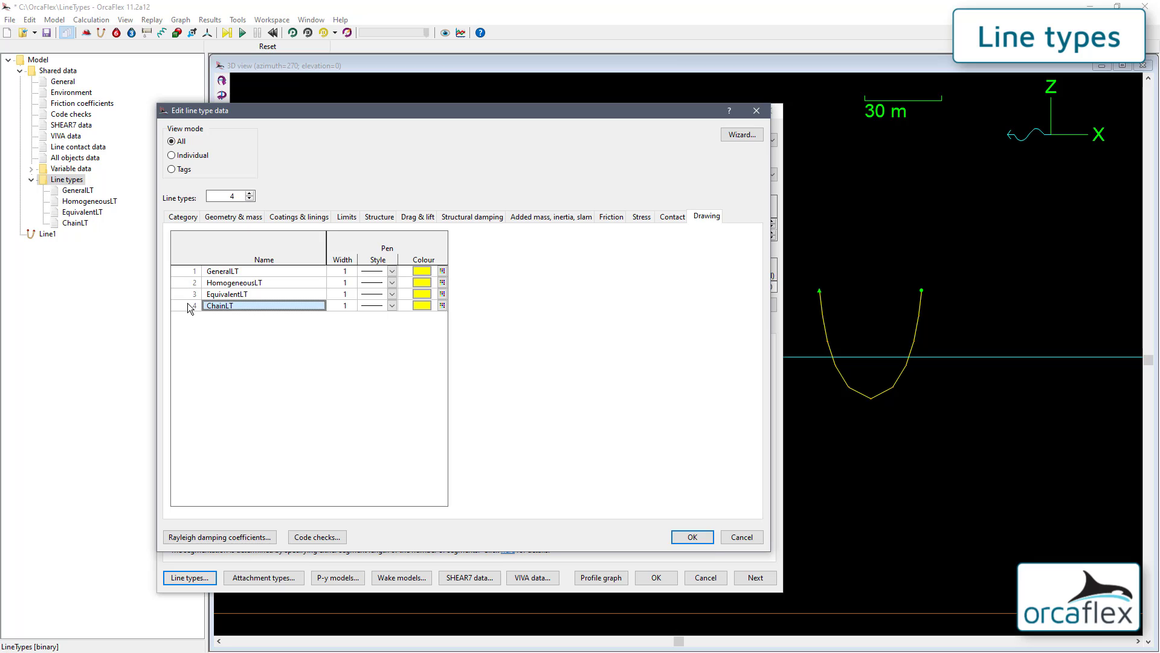
Step: Derive ChainLT's data as a 0.05 m bar diameter Studlink chain with the line type wizard, and check the limits data
click(741, 136)
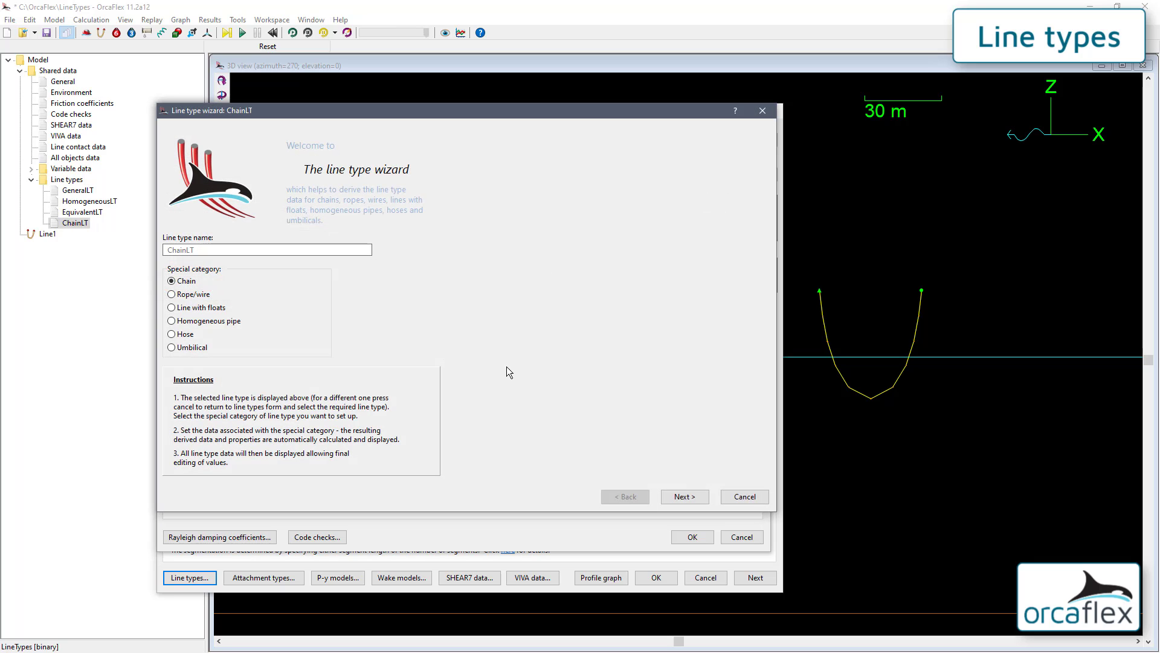
click(685, 496)
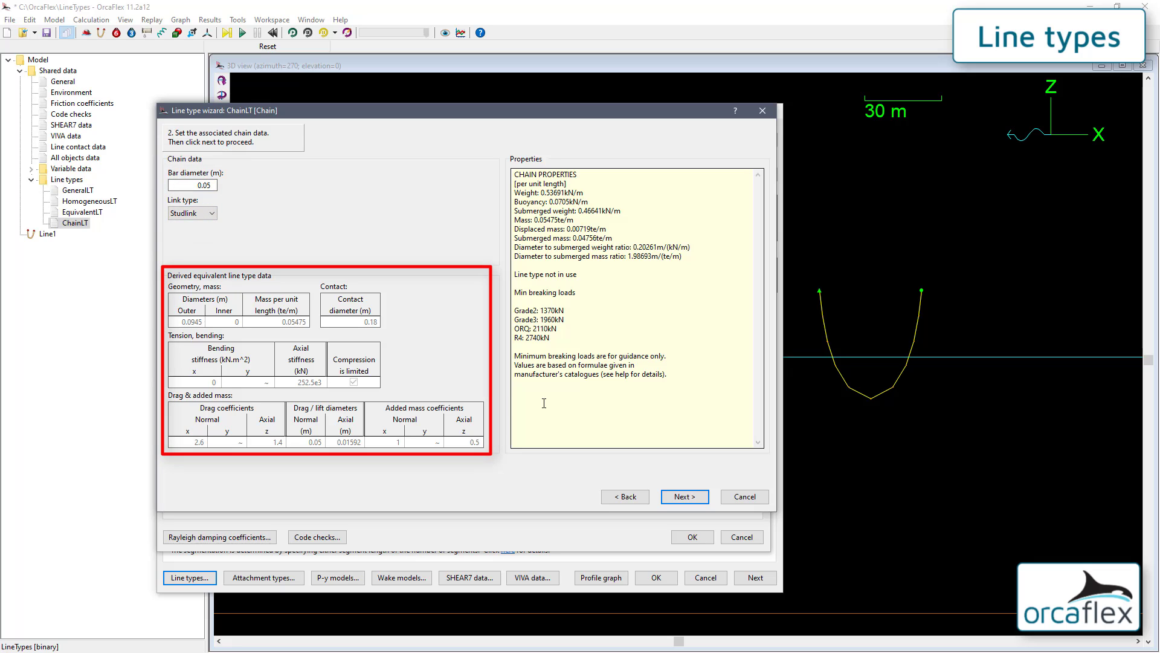
click(686, 497)
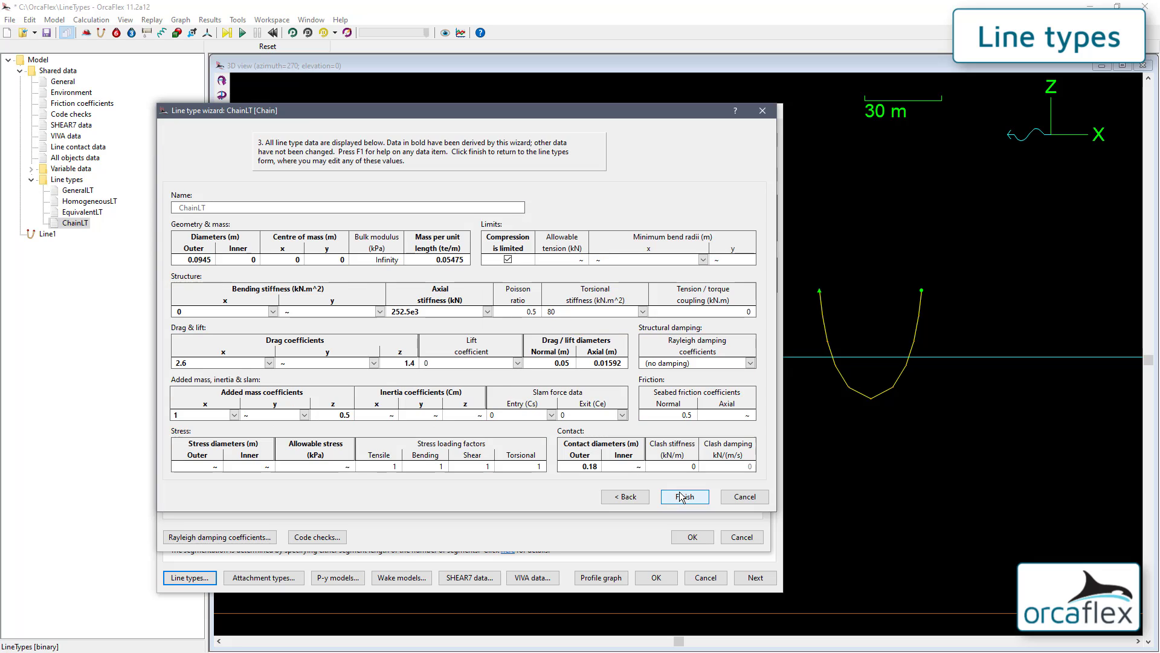
click(685, 497)
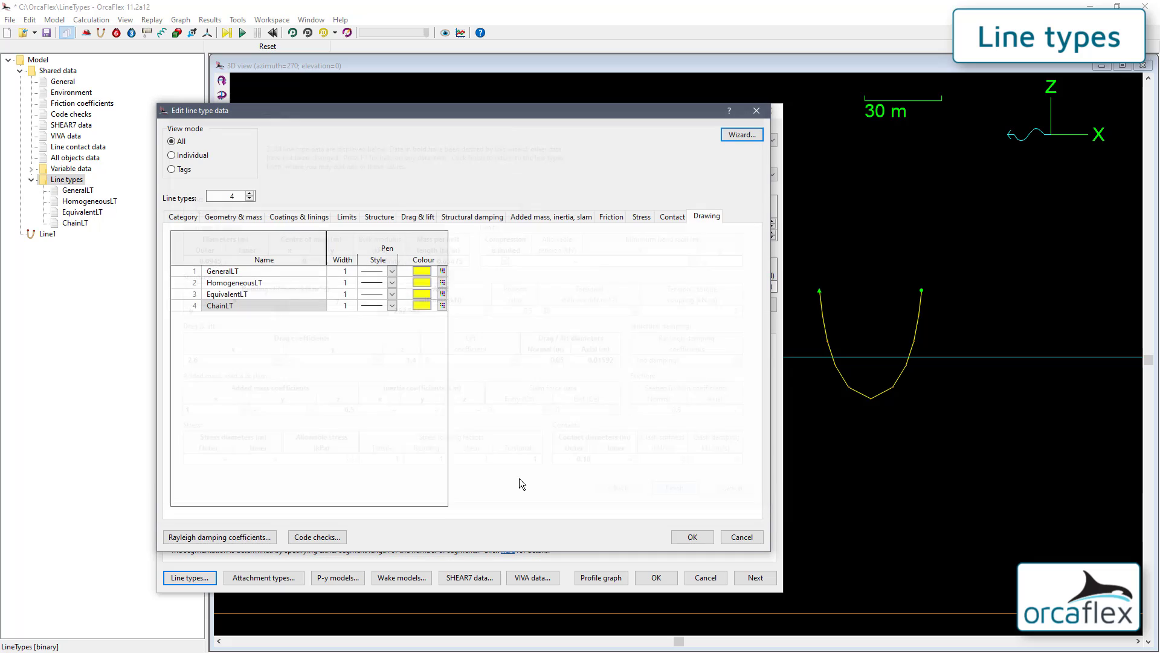
click(348, 219)
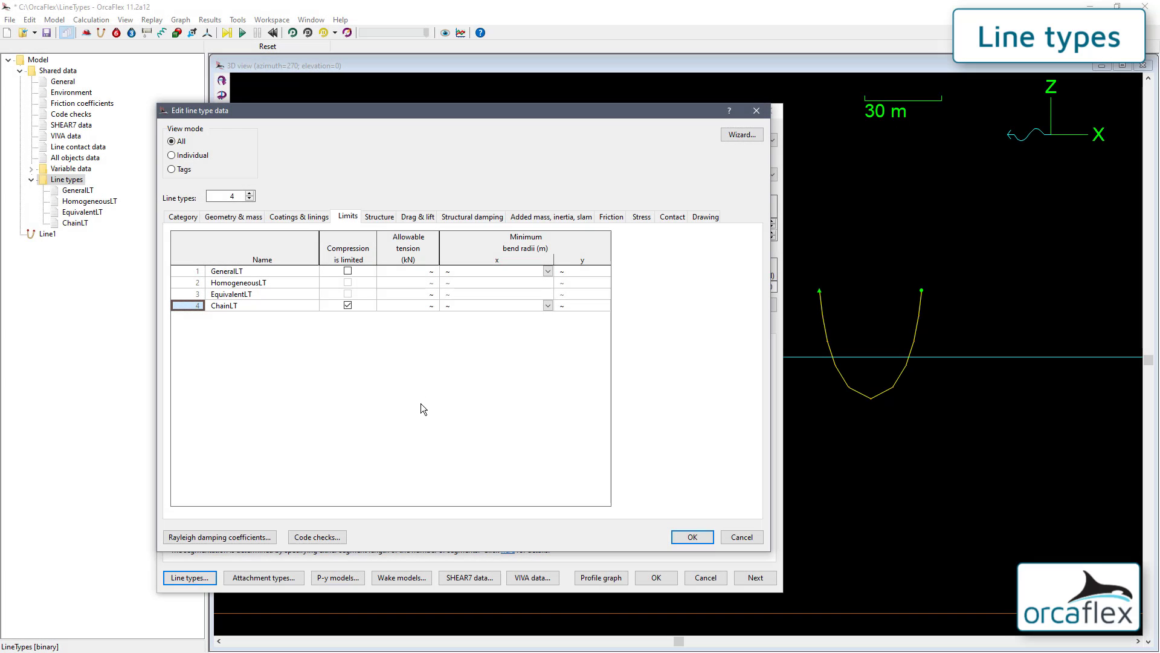
Step: Review the code checks data of the line types for each standard, from API RP 2RD through PD 8010
click(336, 538)
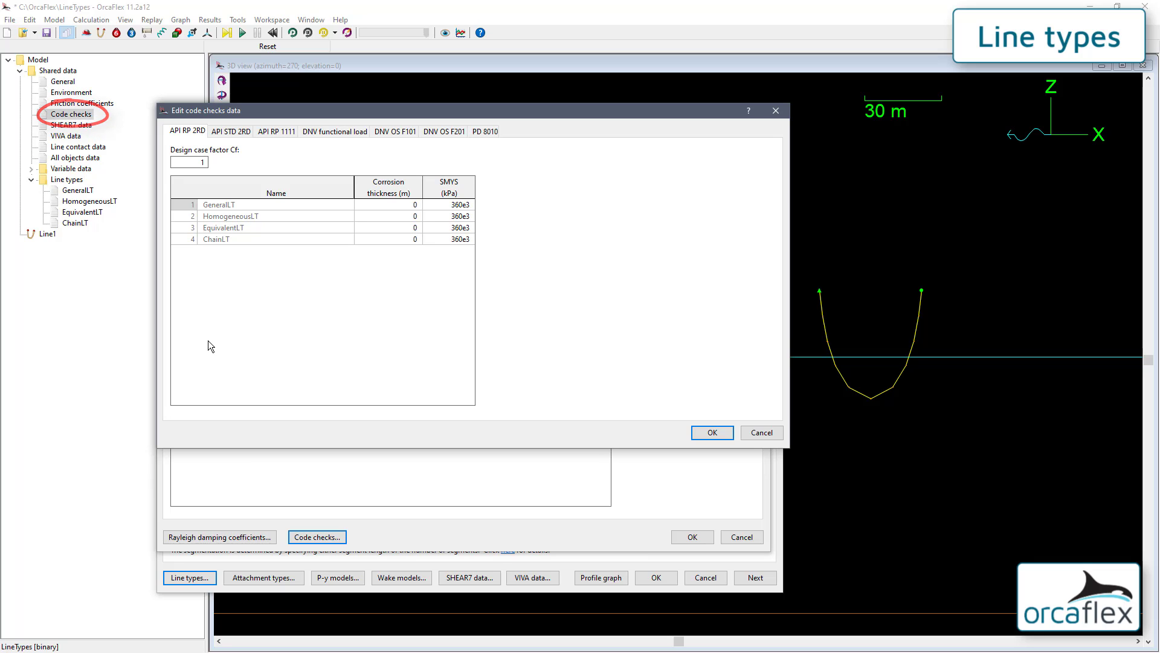
click(223, 132)
click(281, 128)
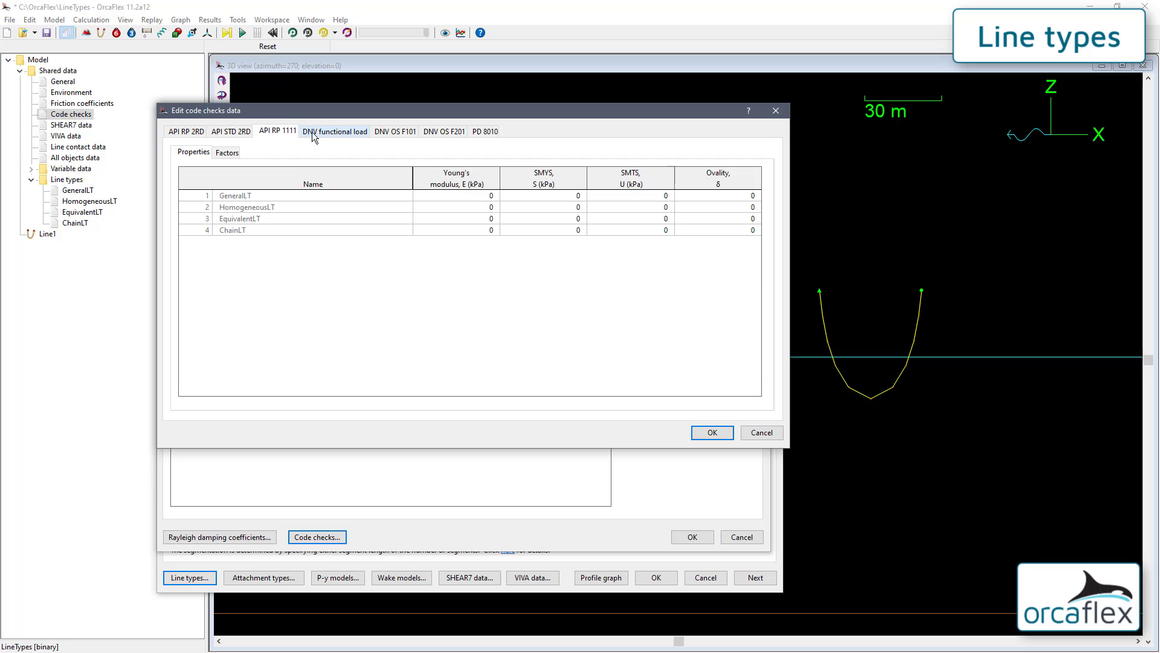
click(319, 134)
click(384, 133)
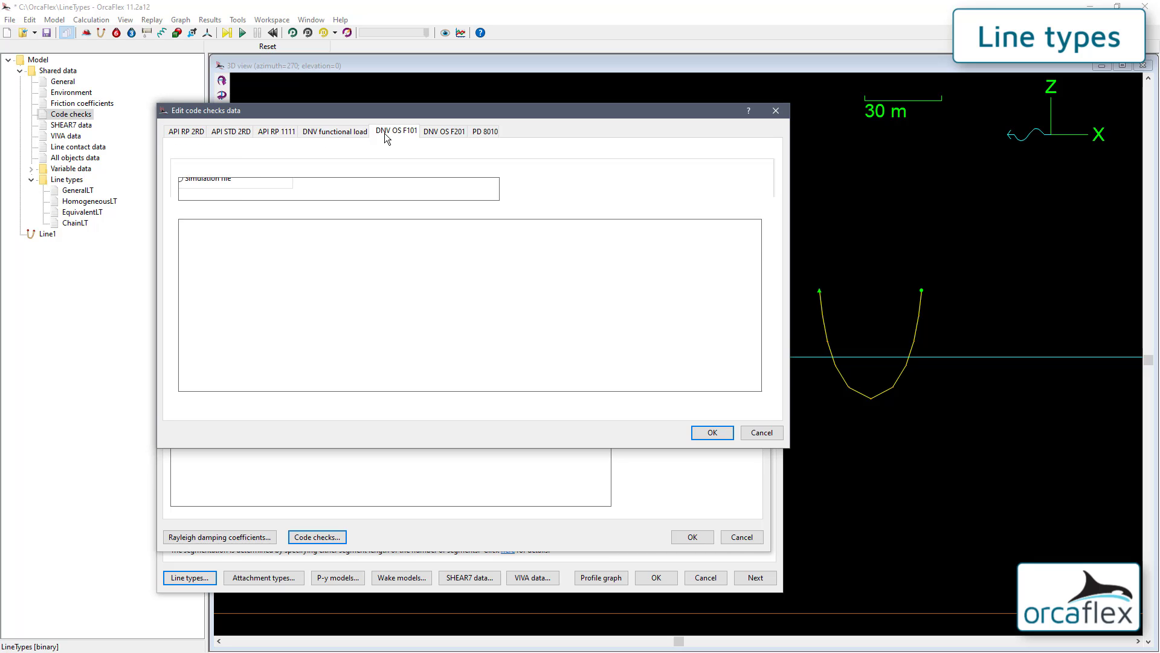
click(437, 133)
click(479, 132)
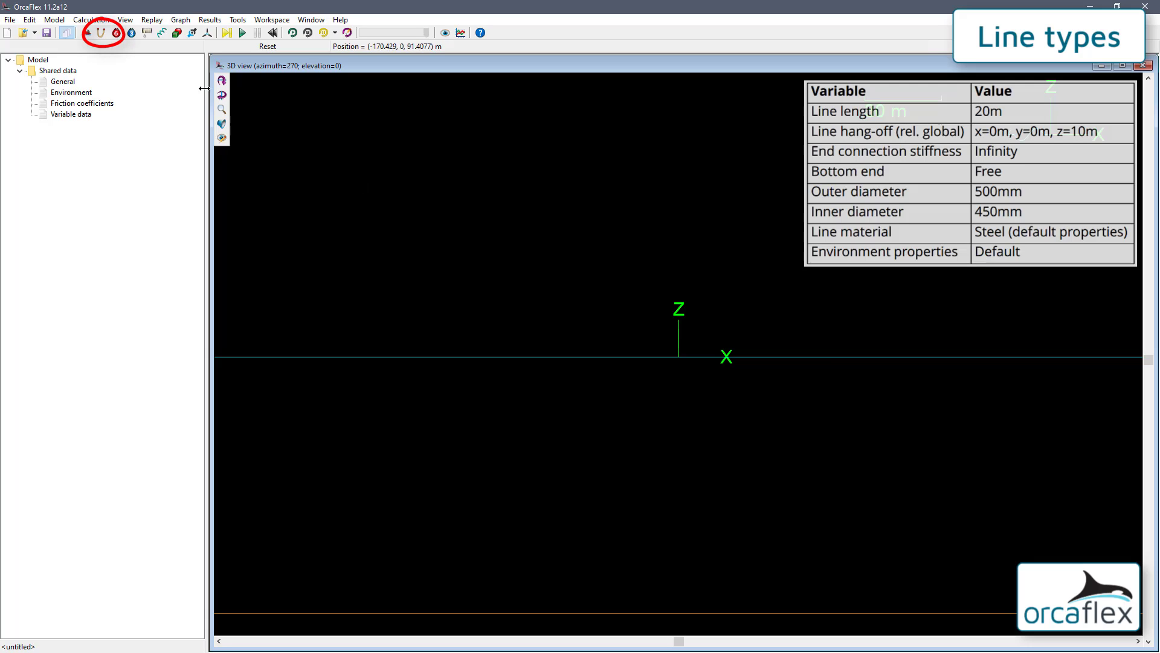
Step: In the new model, place a line above the sea surface and set Line type1's category to Homogeneous pipe
click(101, 33)
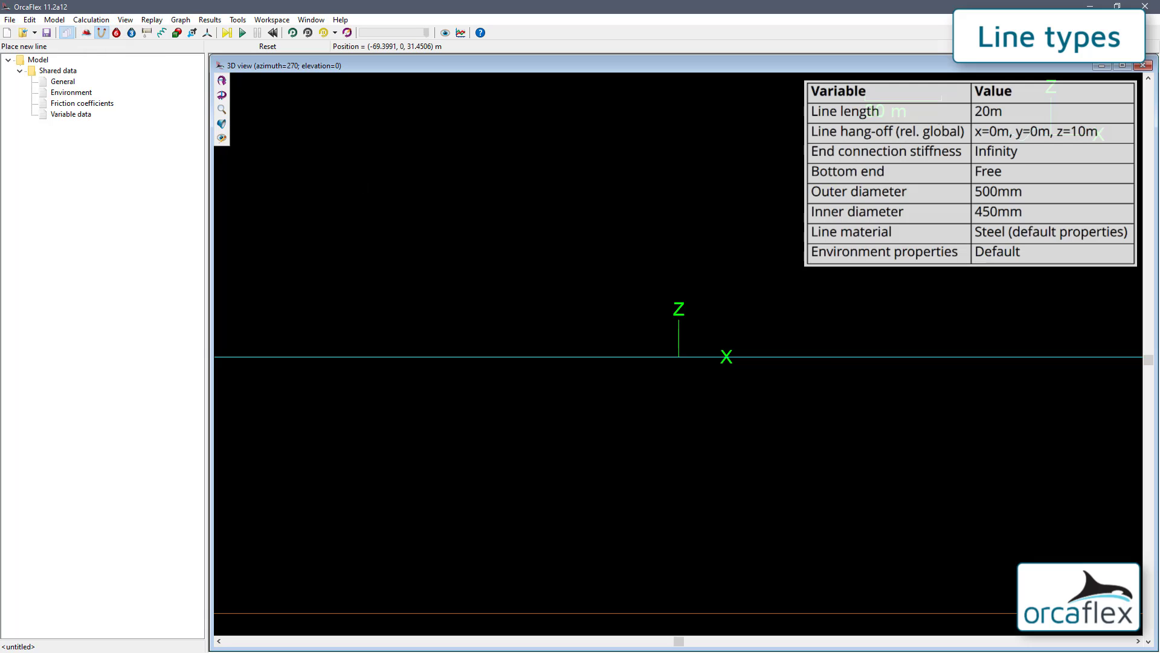
click(487, 274)
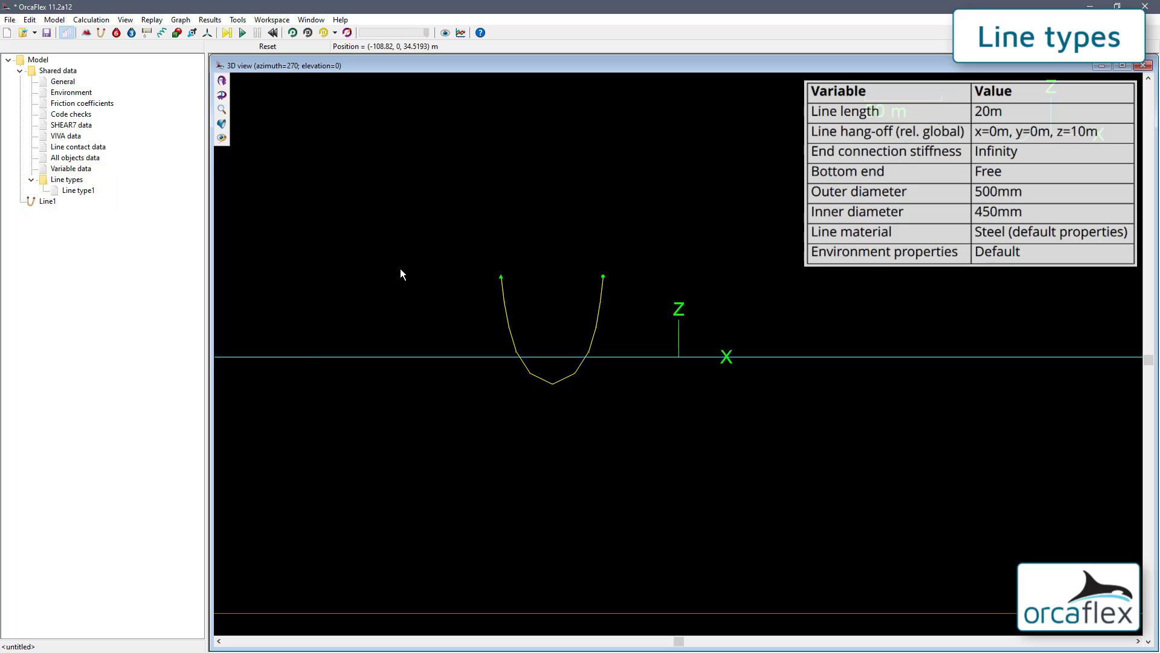
double_click(81, 191)
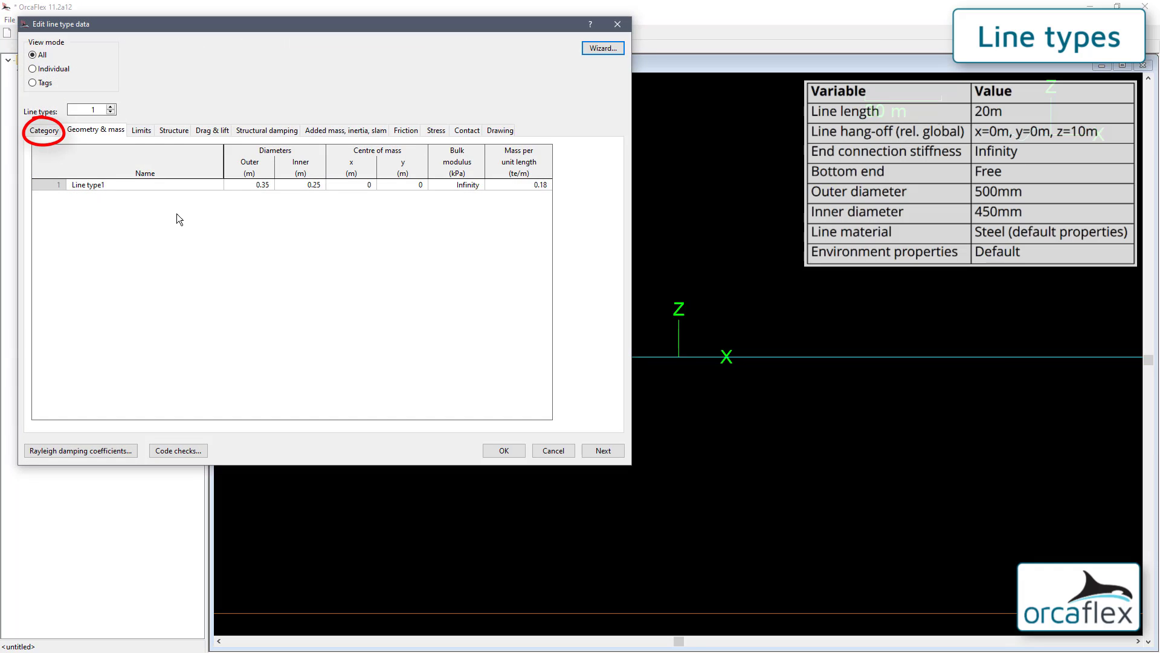
click(47, 133)
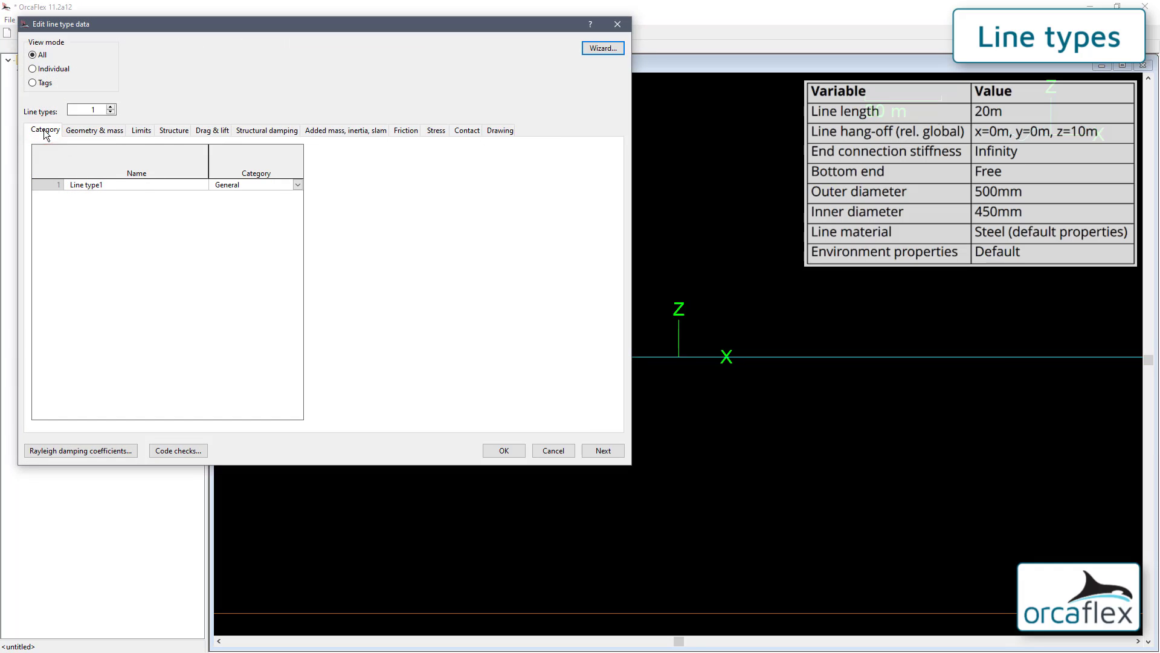
click(299, 185)
click(280, 205)
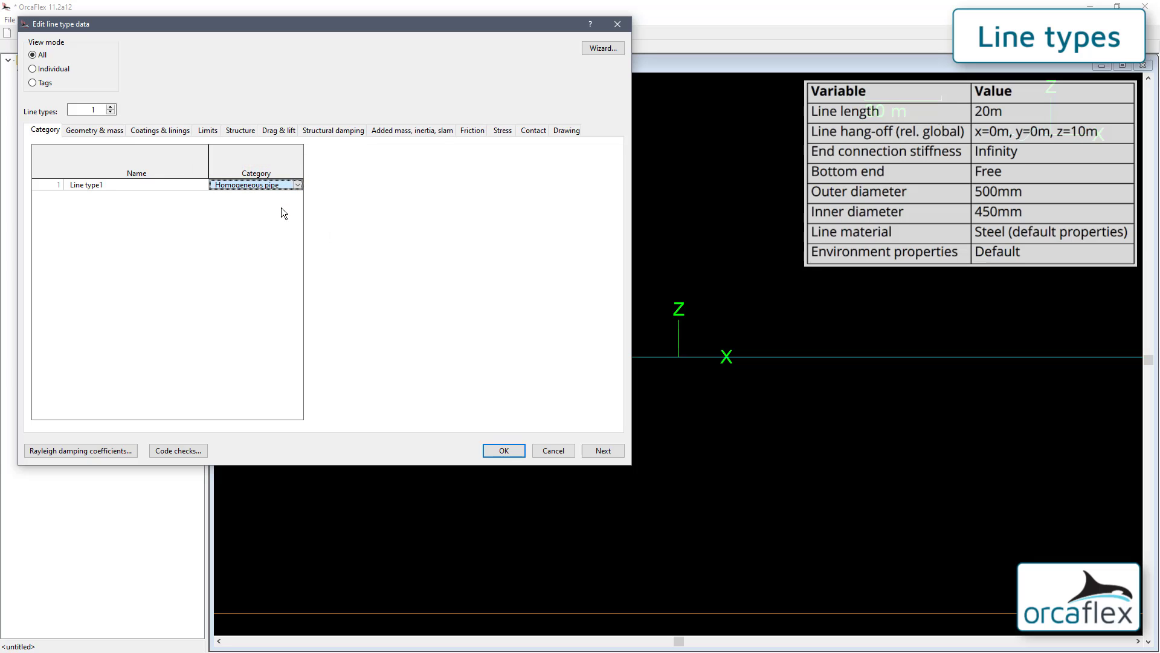
Step: Give Line type1 an outer diameter of 0.5 m and an inner diameter of 0.45 m, and check its structure data
click(96, 132)
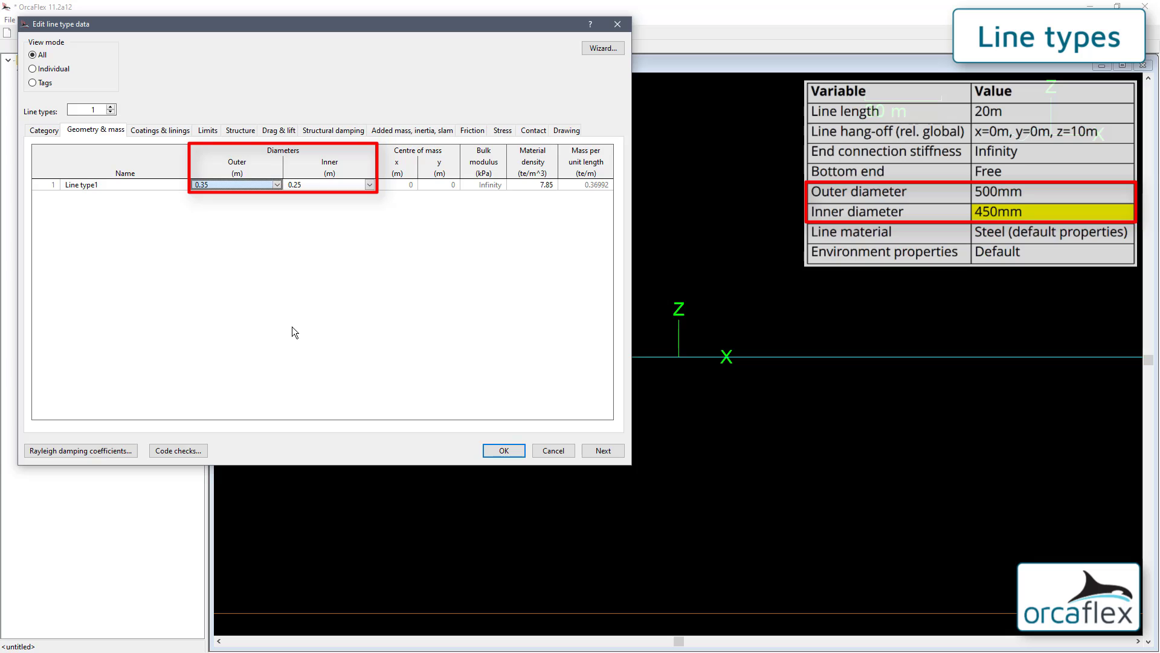
text(0.5)
key(Tab)
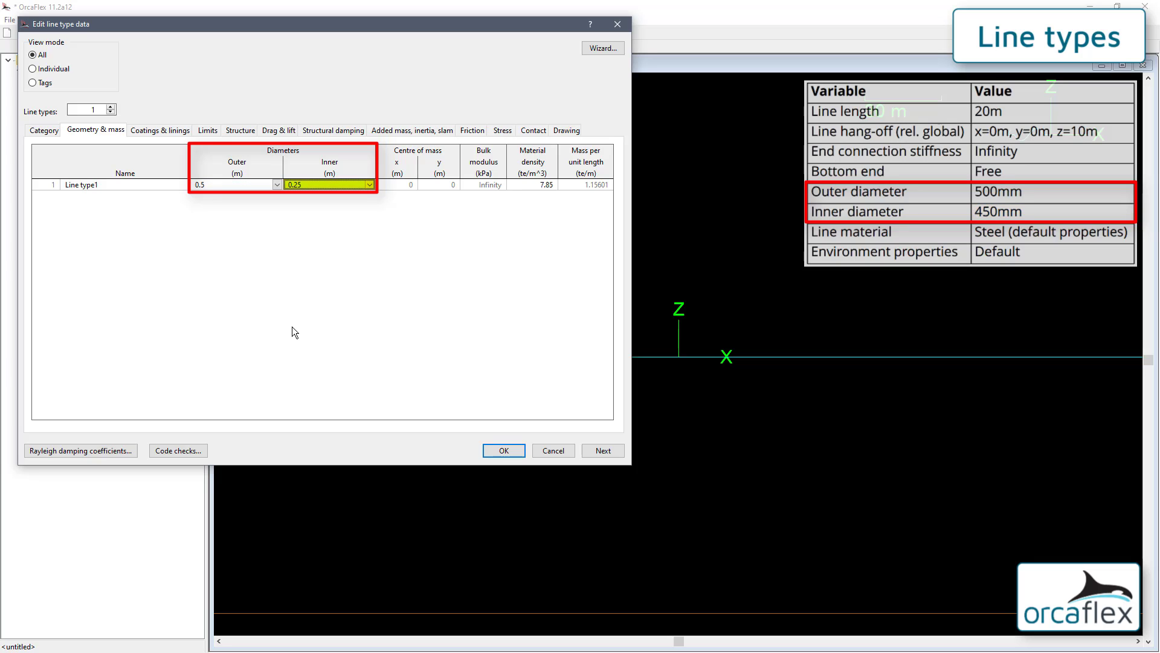
text(0.45)
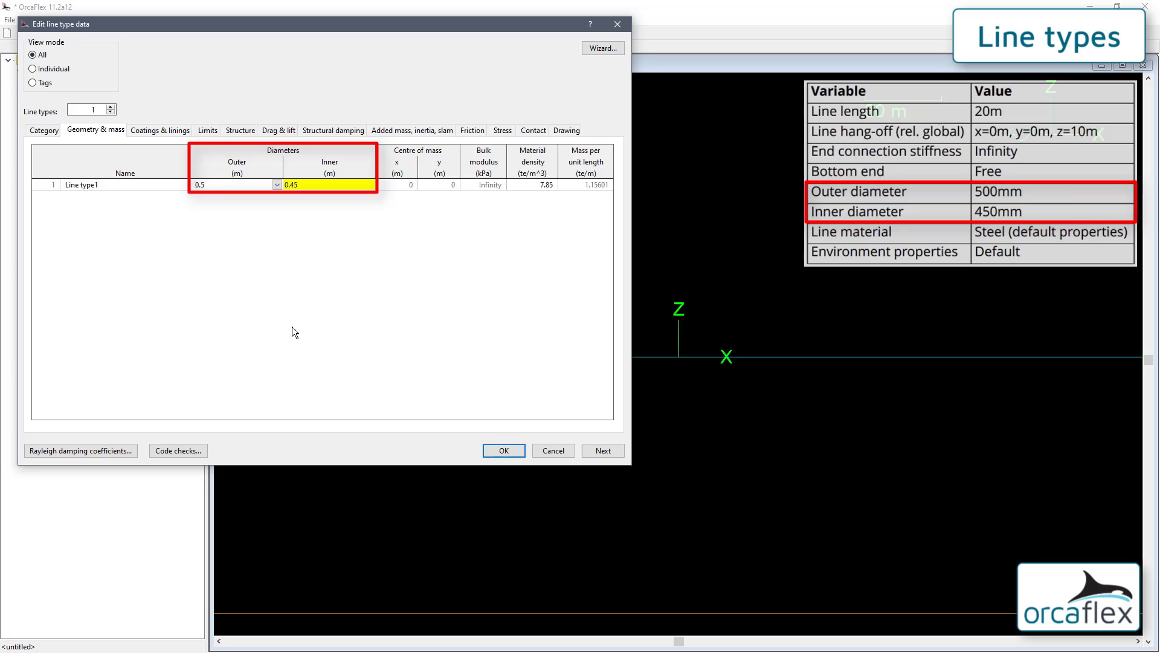
key(Return)
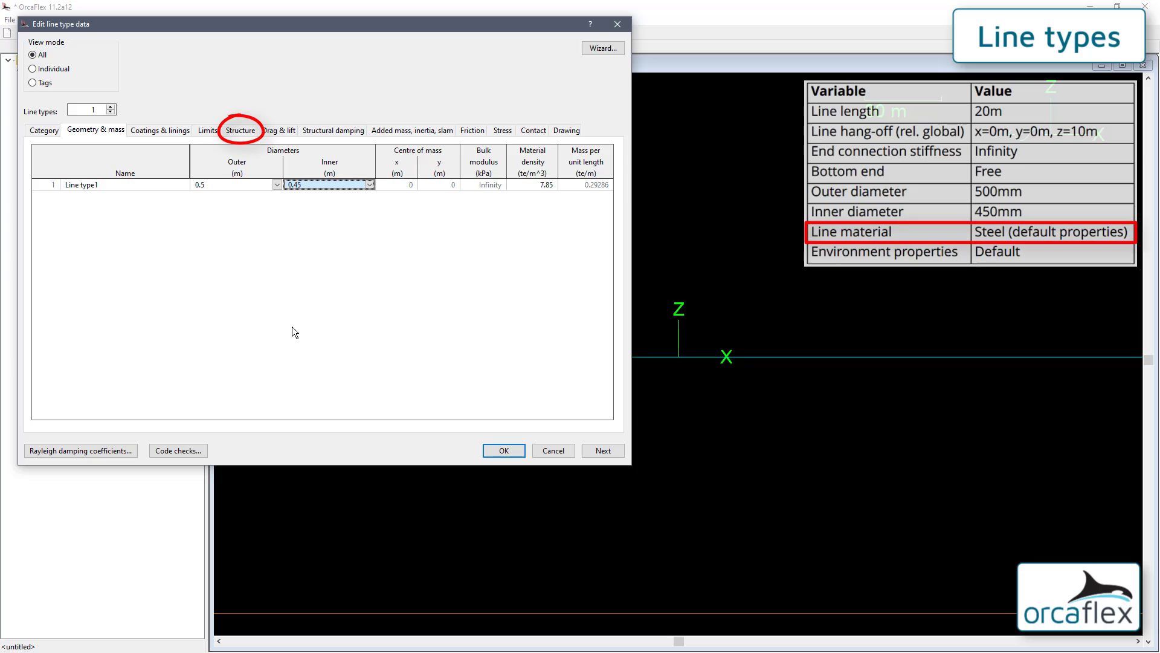
click(240, 131)
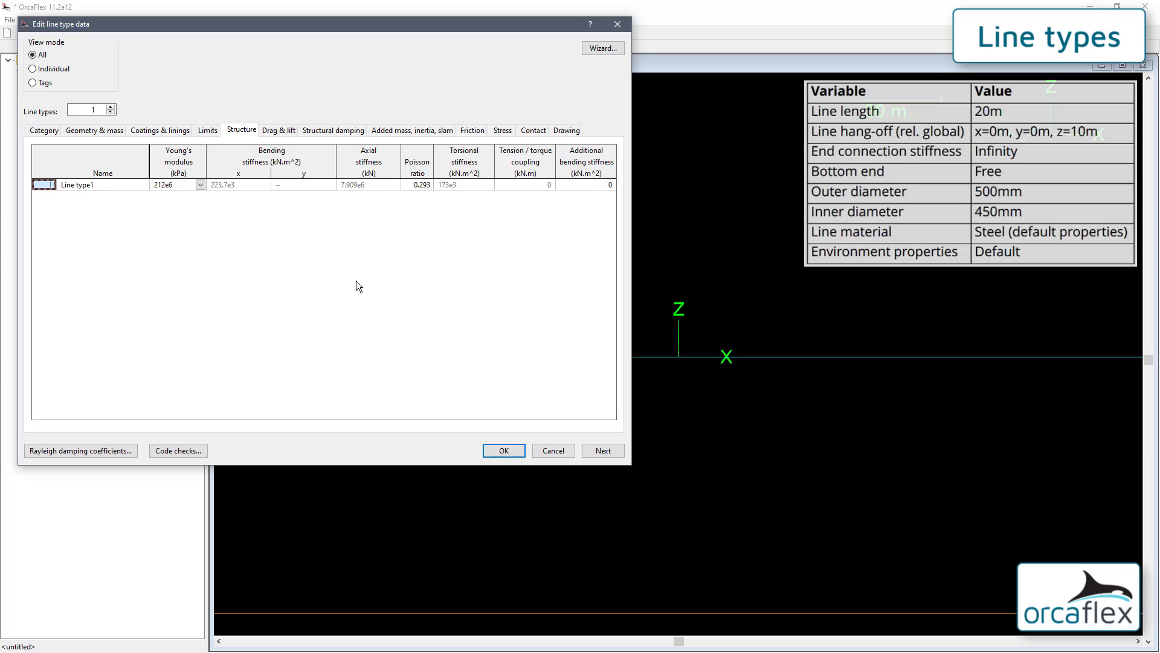
click(504, 451)
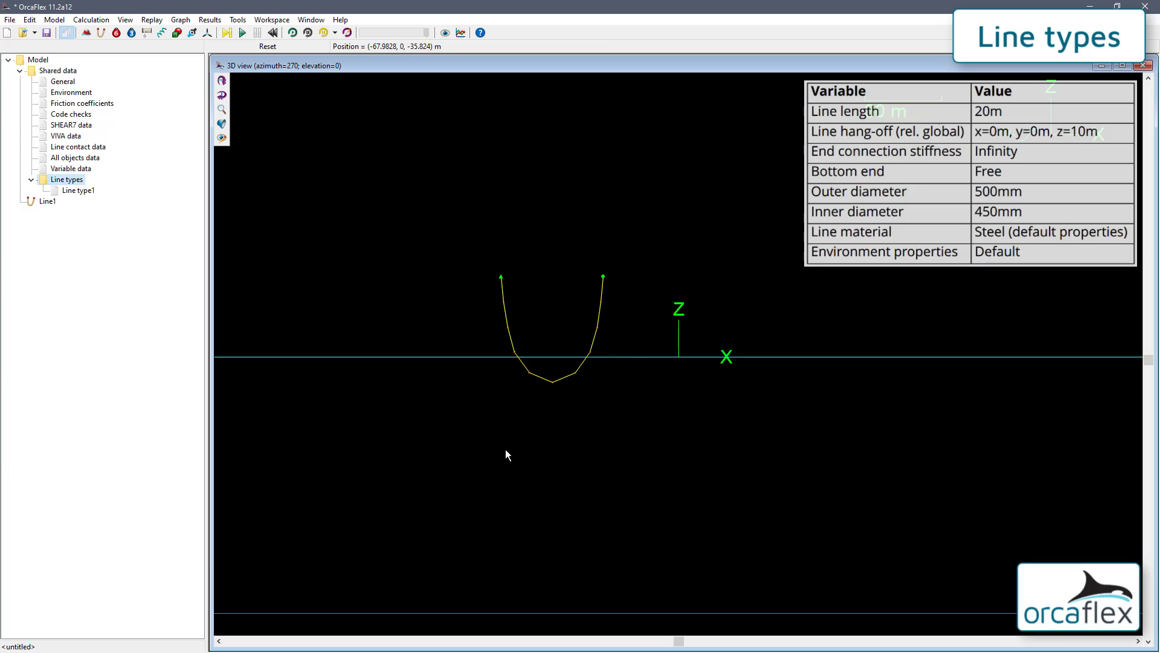
Step: Set Line1's section length to 20 m
double_click(49, 202)
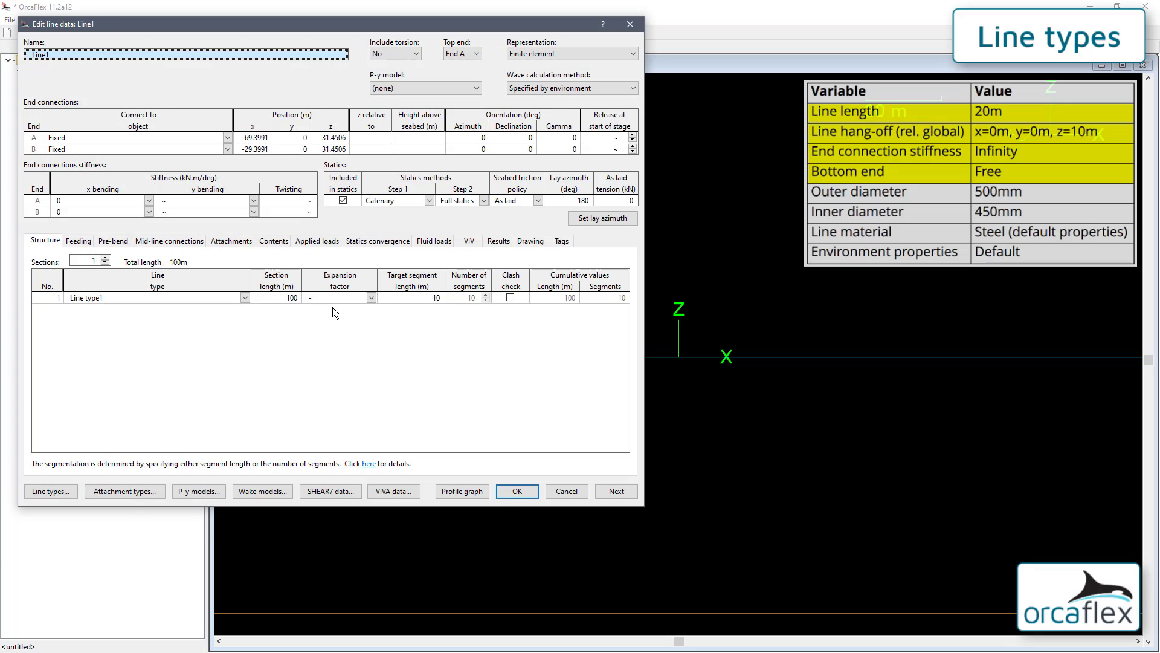
click(282, 298)
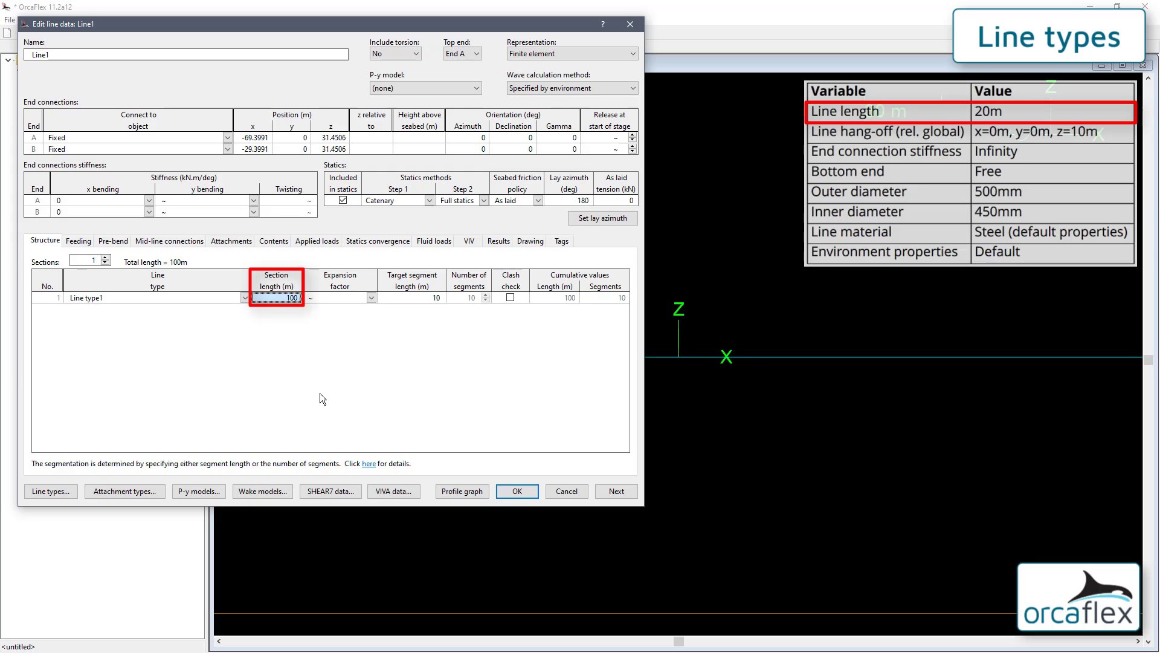
text(20)
key(Return)
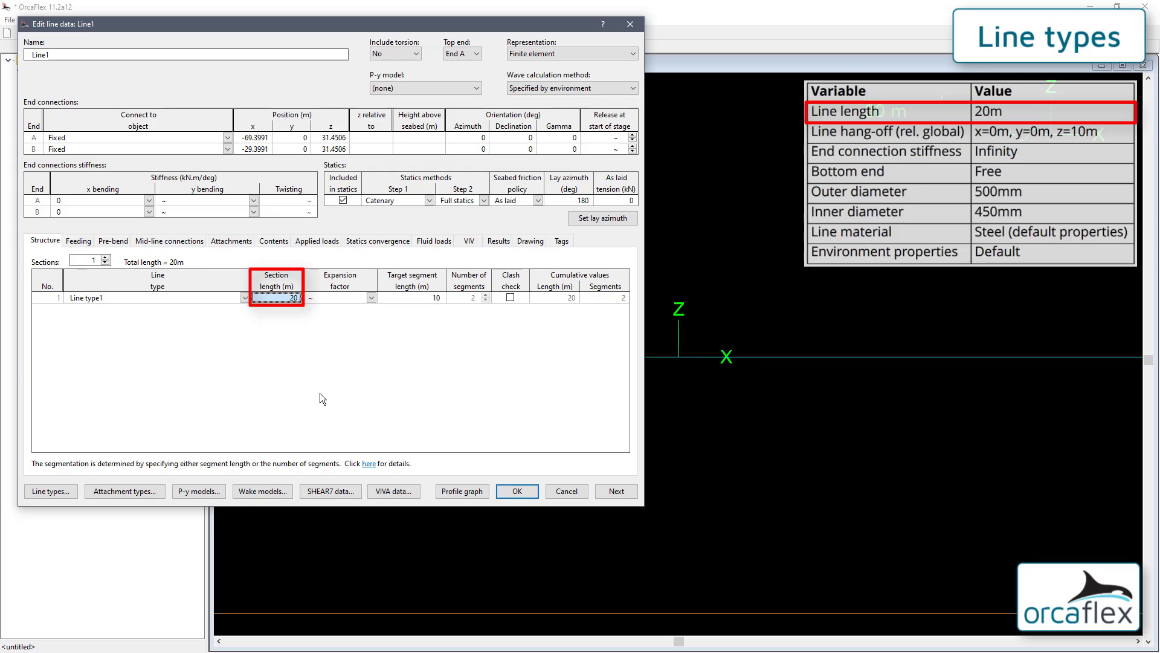
click(518, 490)
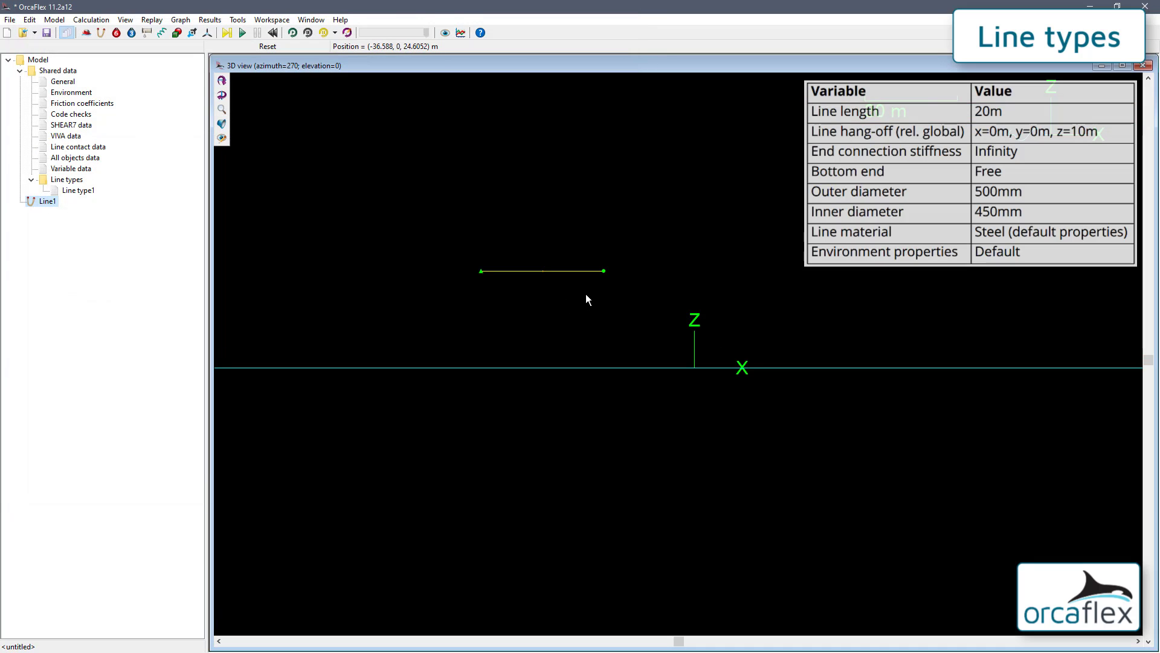
Step: Move Line1's end A towards end B, to about x = -42 m, and set the target segment length to 1 m
scroll(586, 294, up, 2)
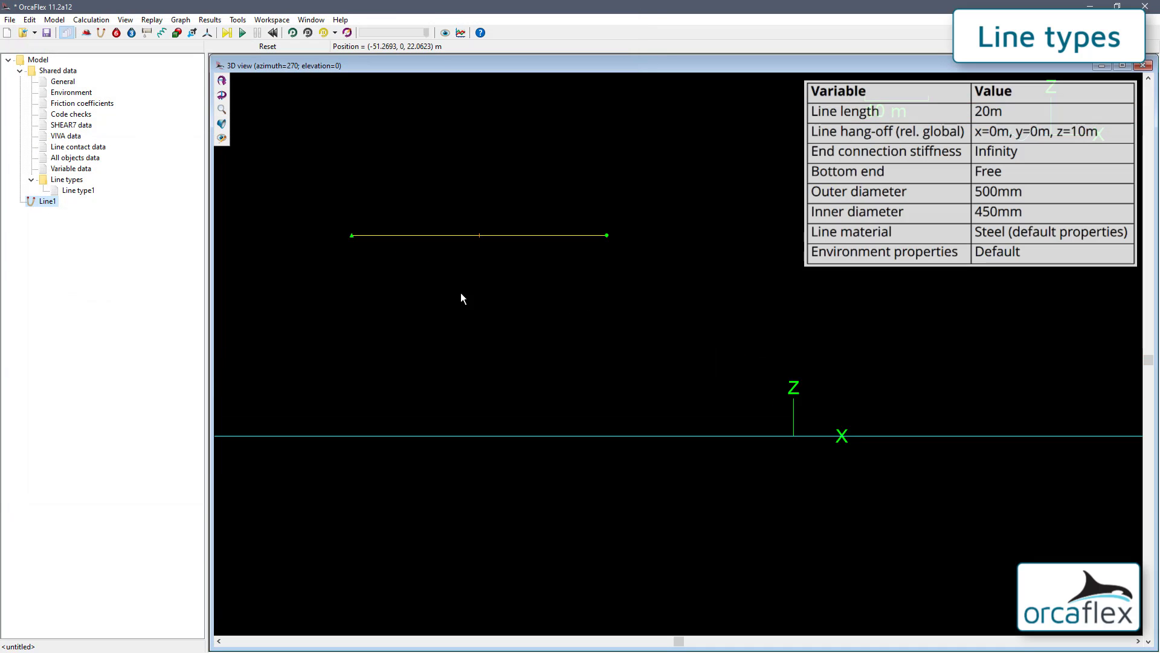
drag(353, 236, 534, 240)
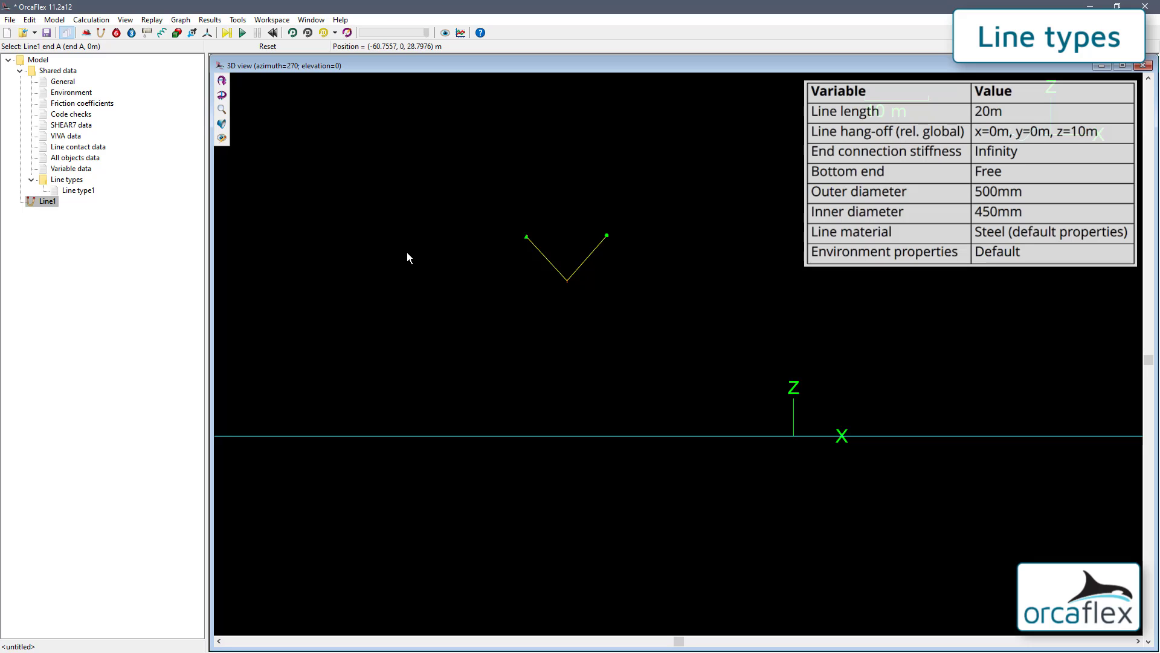
double_click(549, 262)
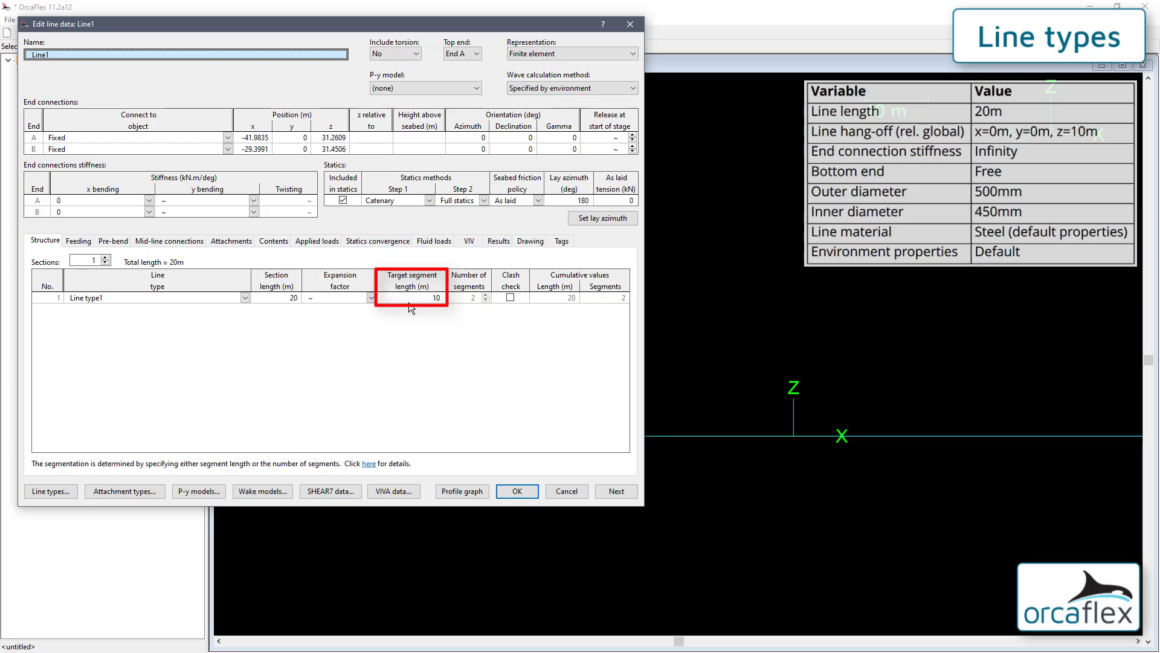
click(411, 300)
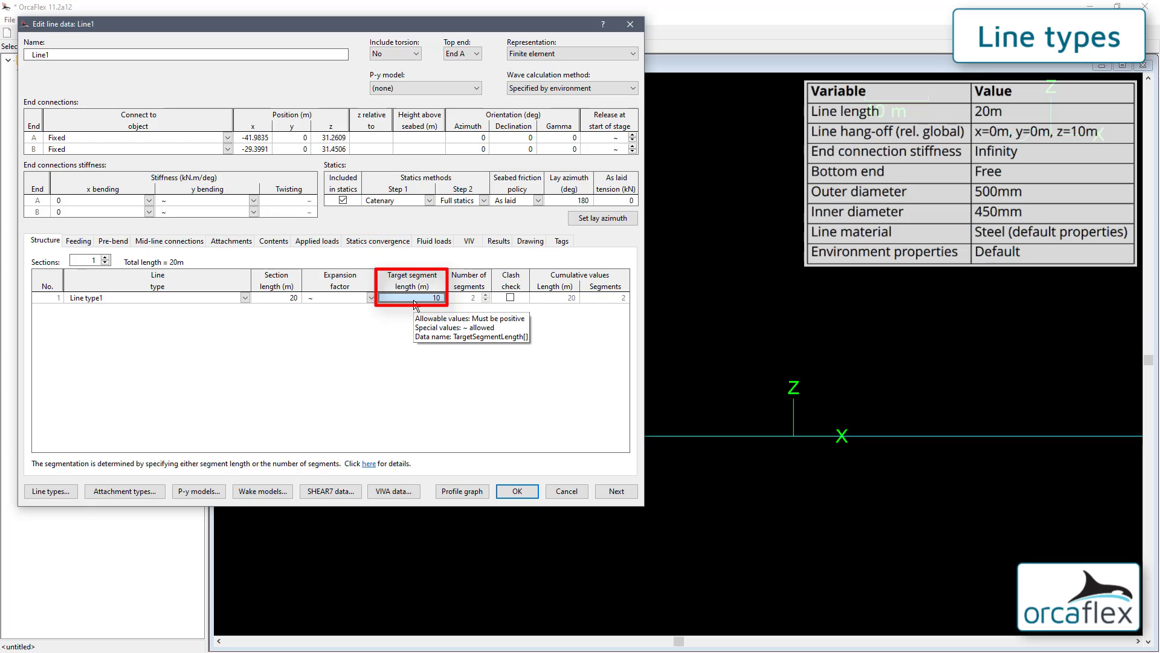
text(1)
key(Return)
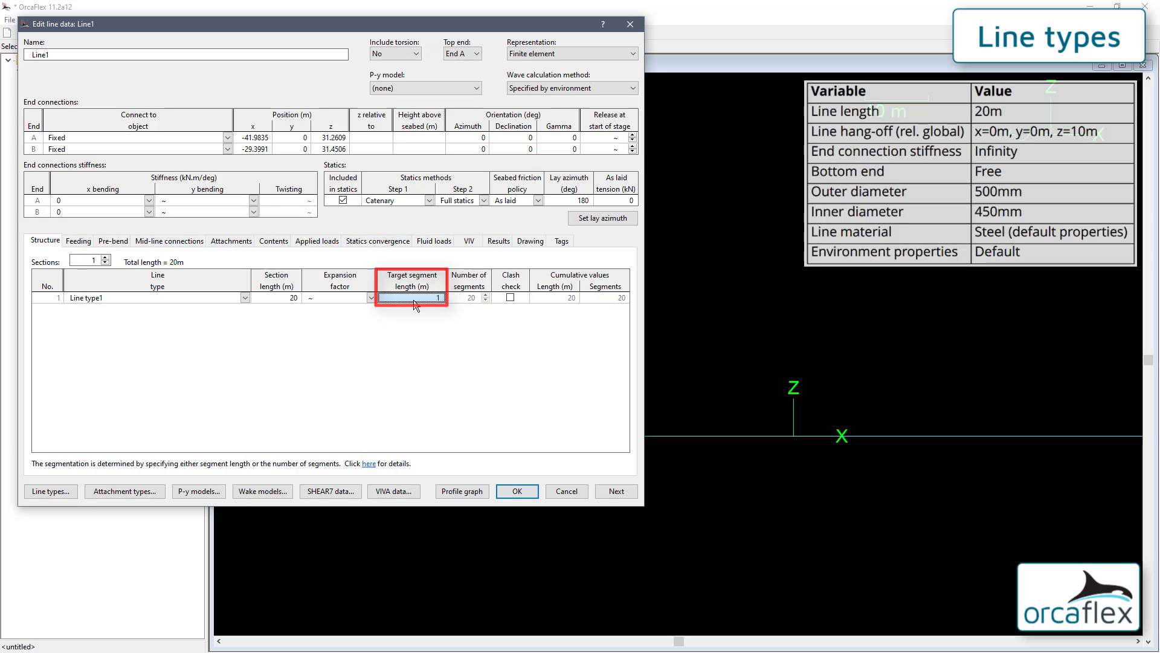
click(514, 490)
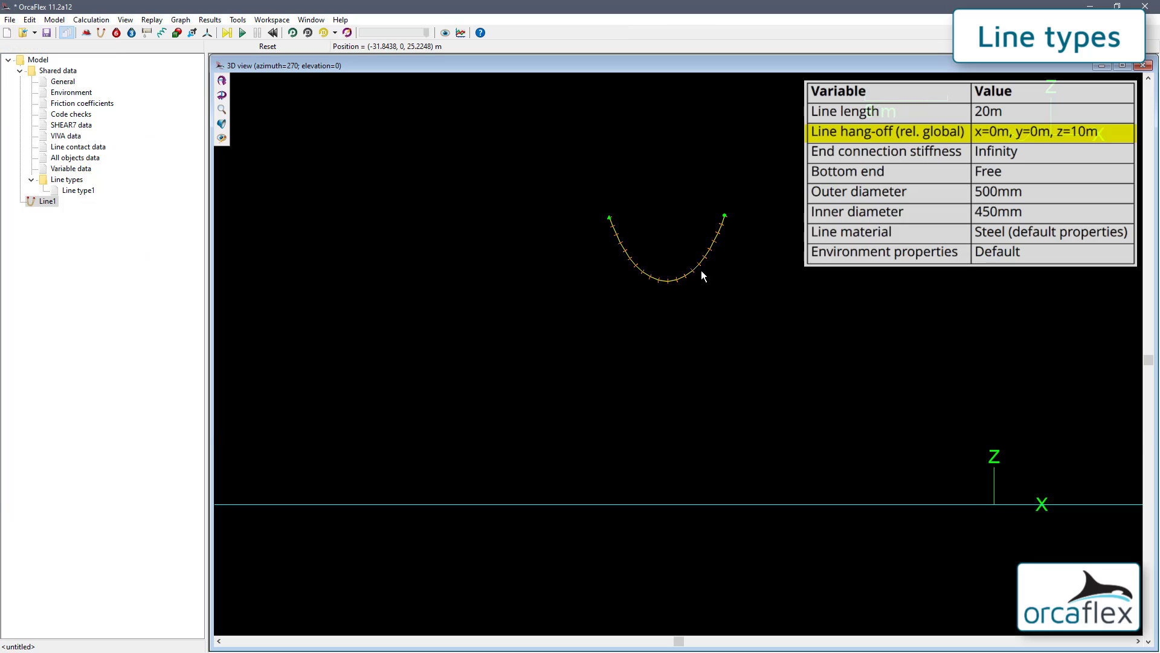
Step: Position Line1's end A at x = 0 m and z = 10 m for the hang-off point
double_click(699, 266)
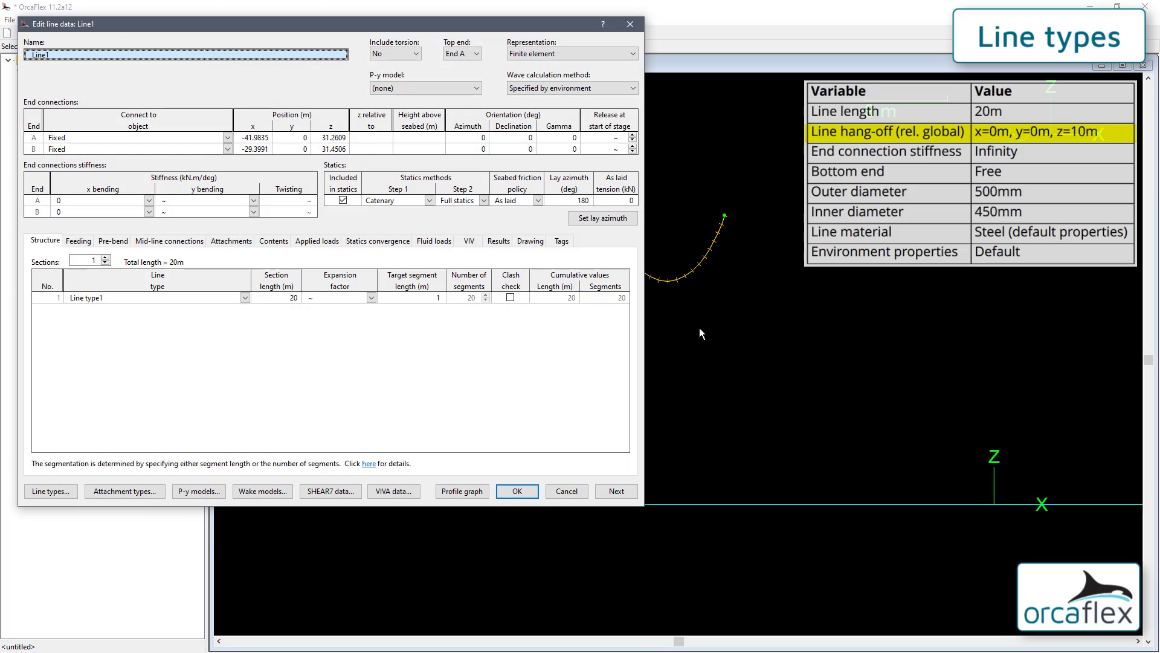
click(257, 138)
text(0)
key(Tab)
key(Tab)
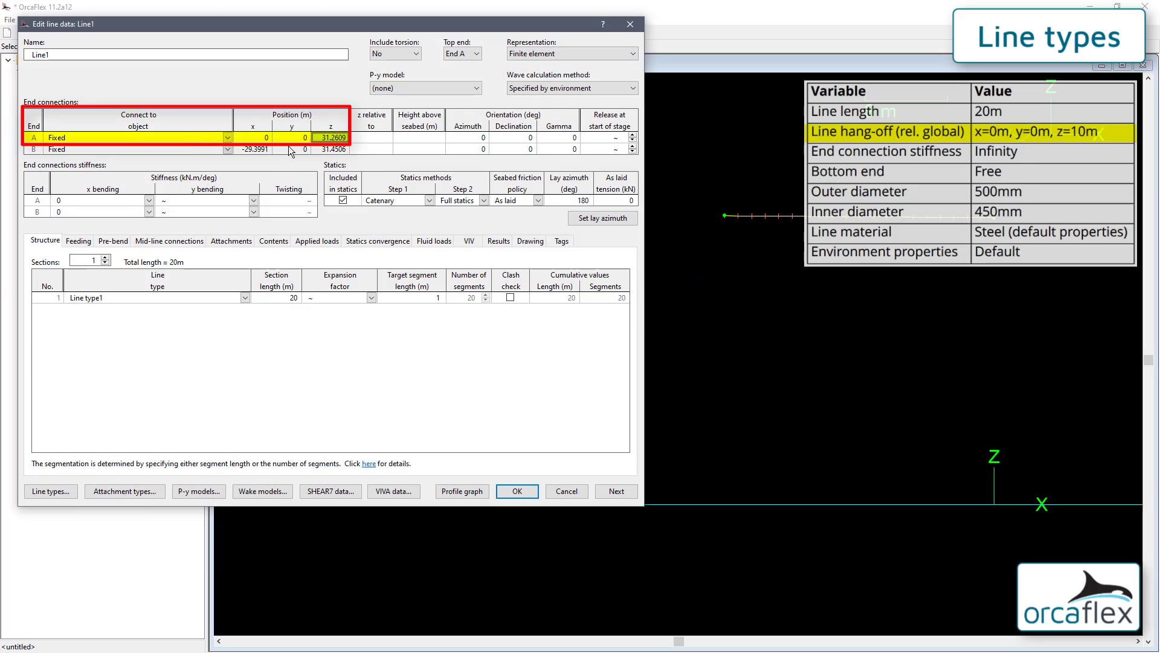
text(10)
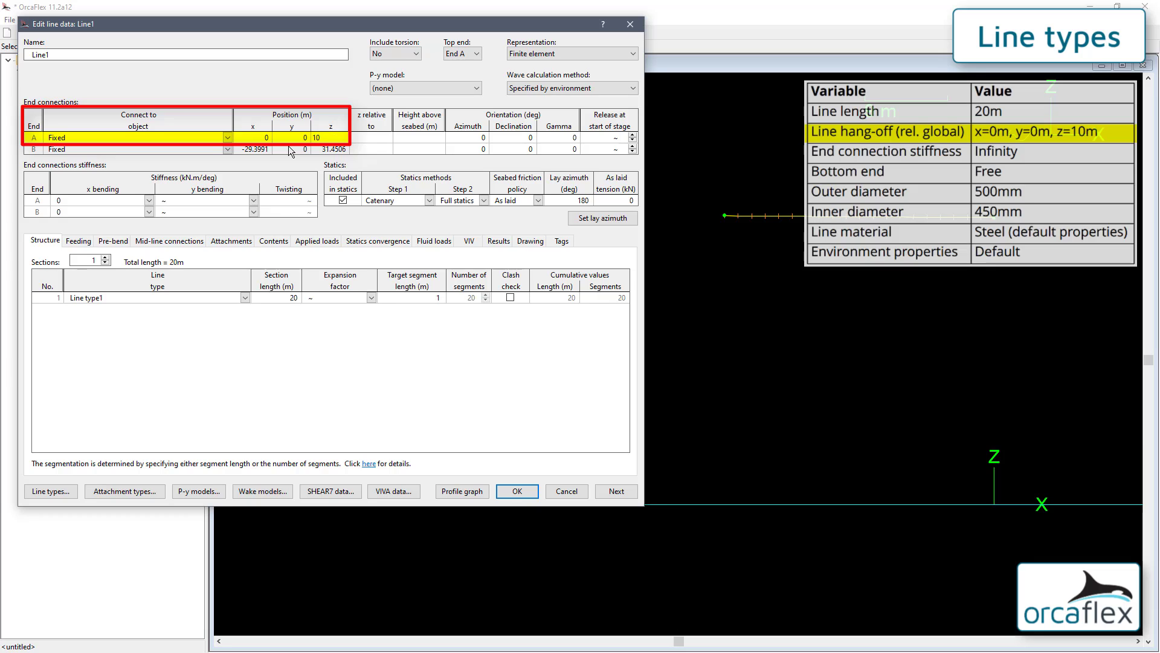
key(Return)
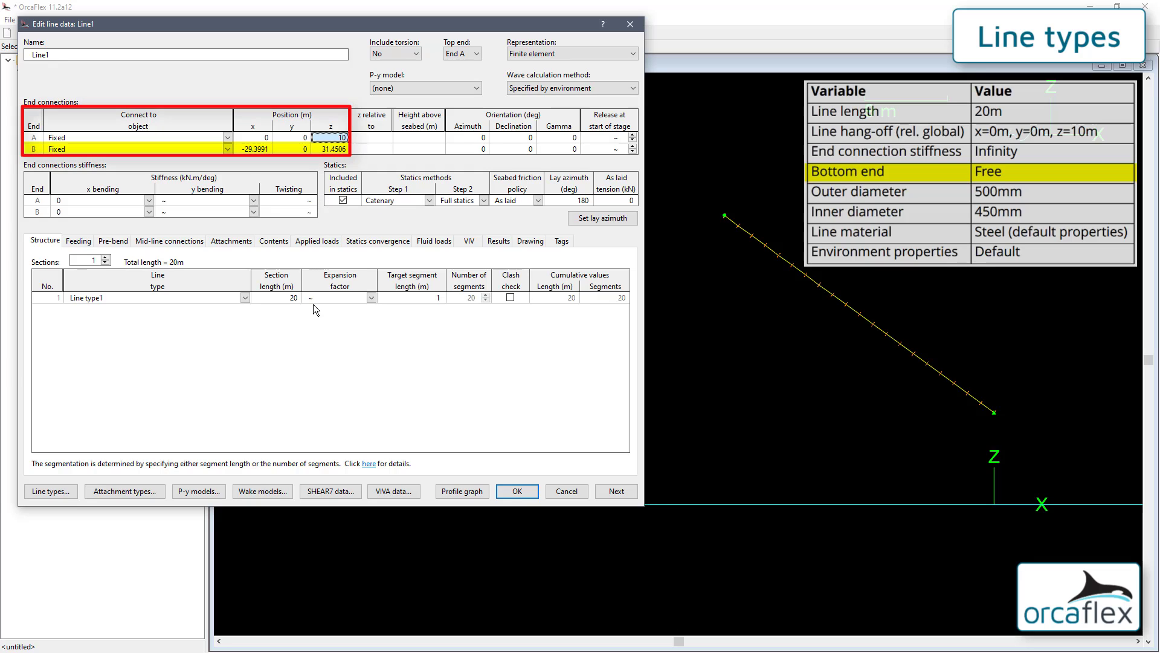
Step: Position Line1's end B at x = 0 m and z = -10 m, directly below end A
click(253, 149)
text(0)
key(Tab)
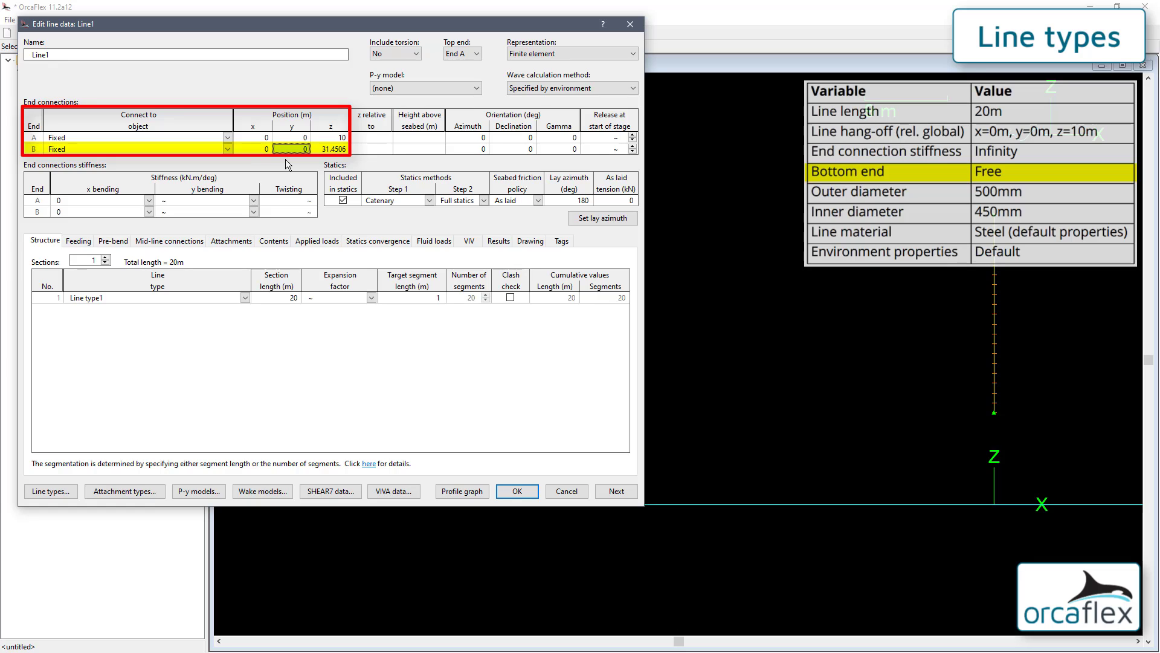
key(Tab)
text(-10)
key(Return)
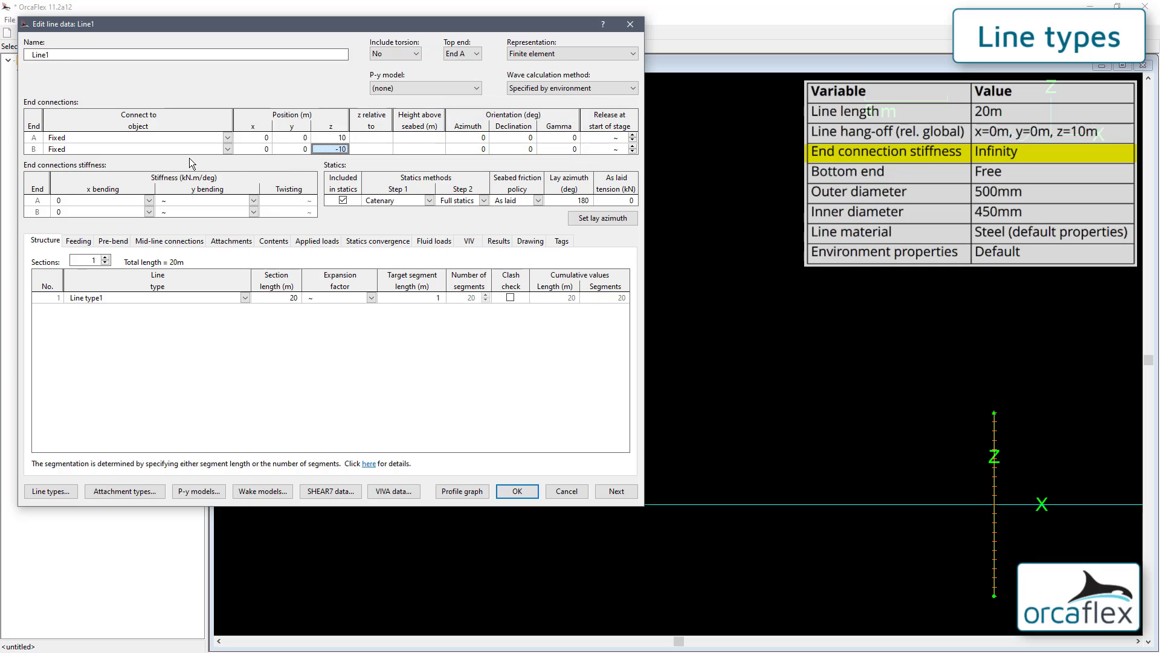
Step: Set Line1's end A x bending connection stiffness to Infinity and change end B's connection to Free
mouse_move(151, 203)
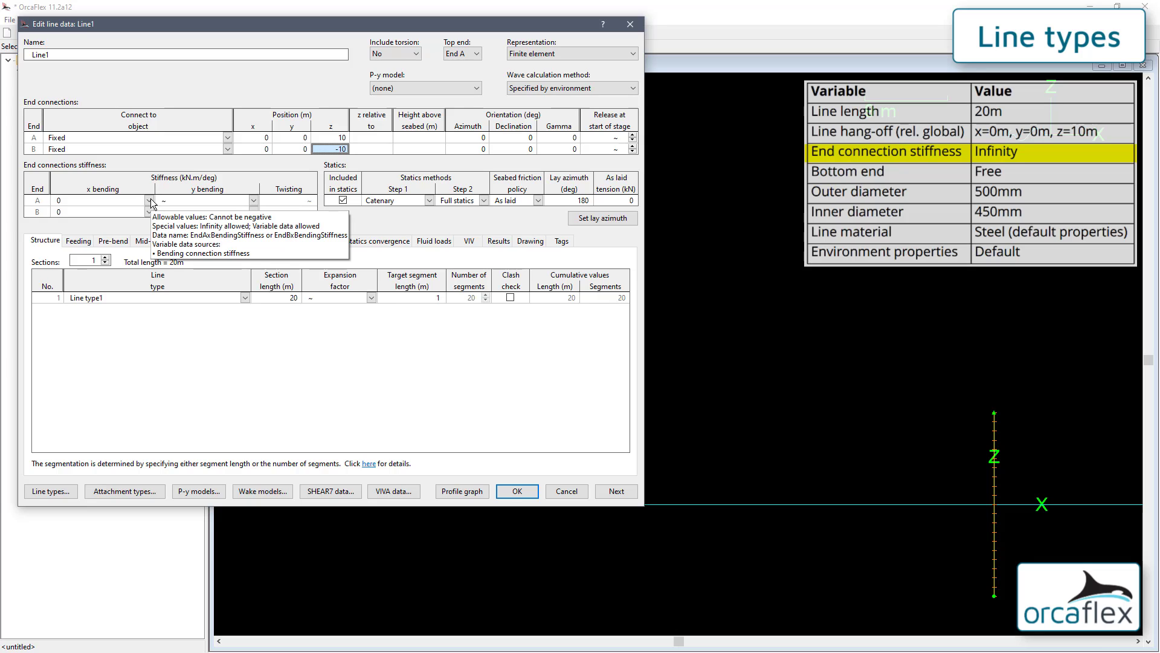
click(150, 201)
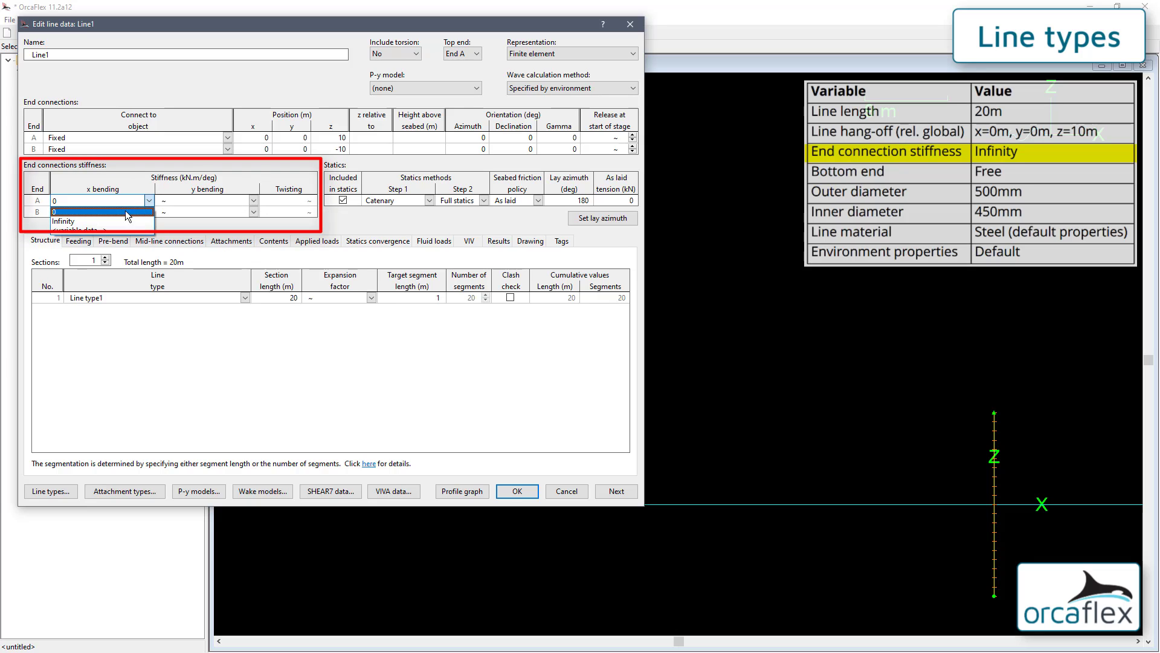
click(91, 221)
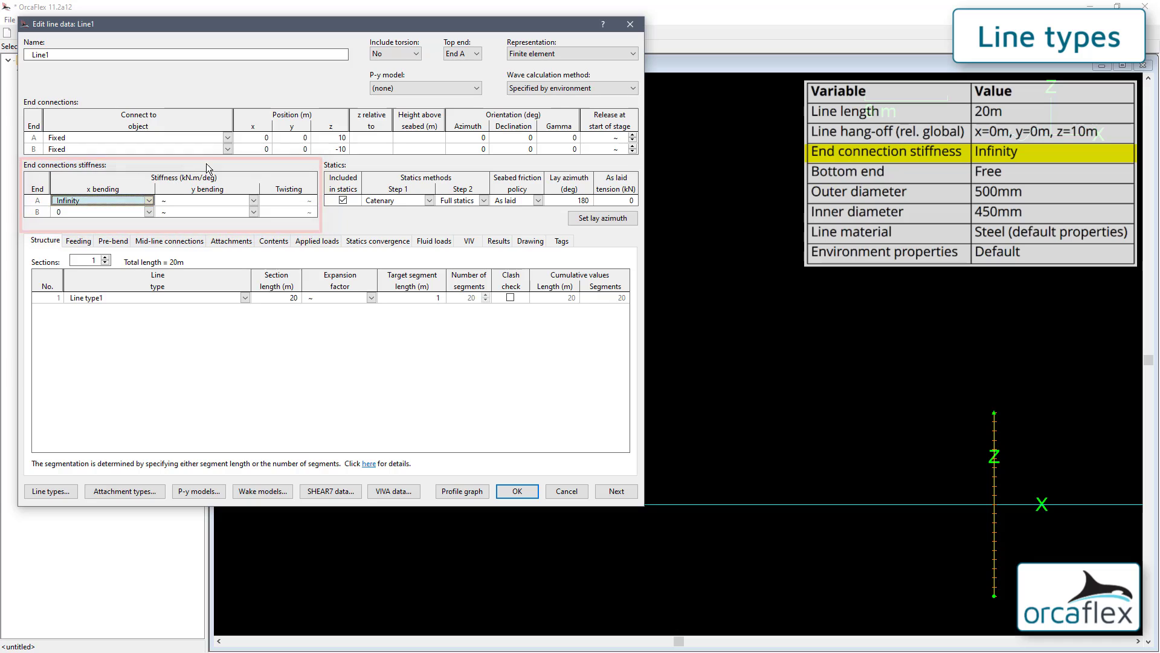
click(227, 148)
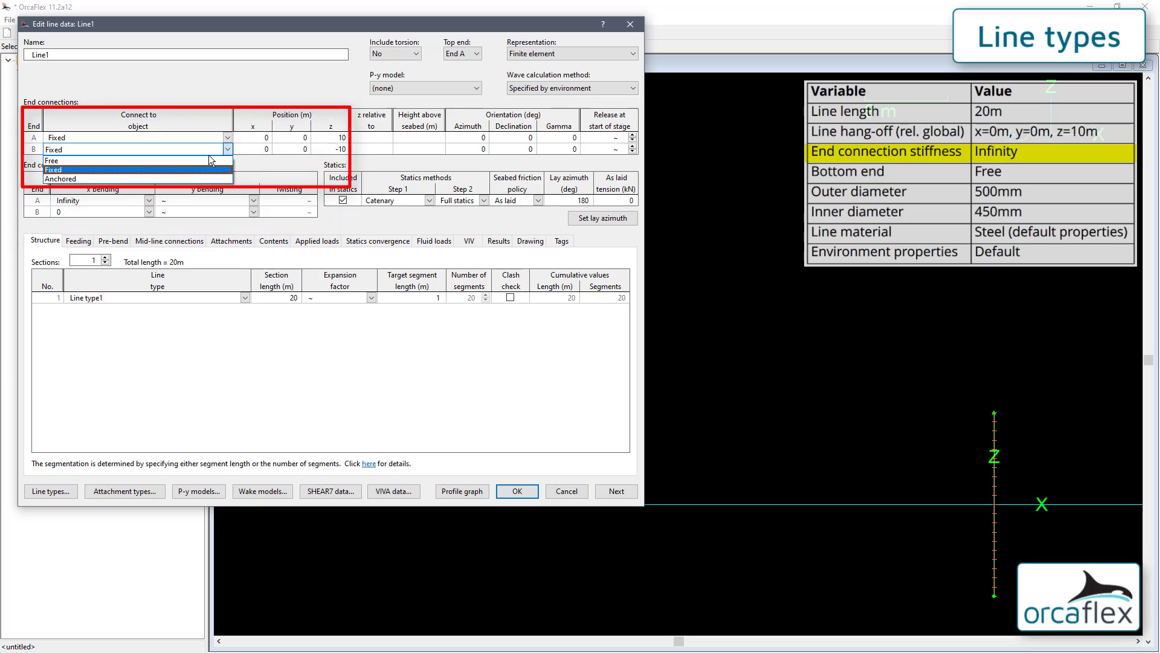
click(205, 160)
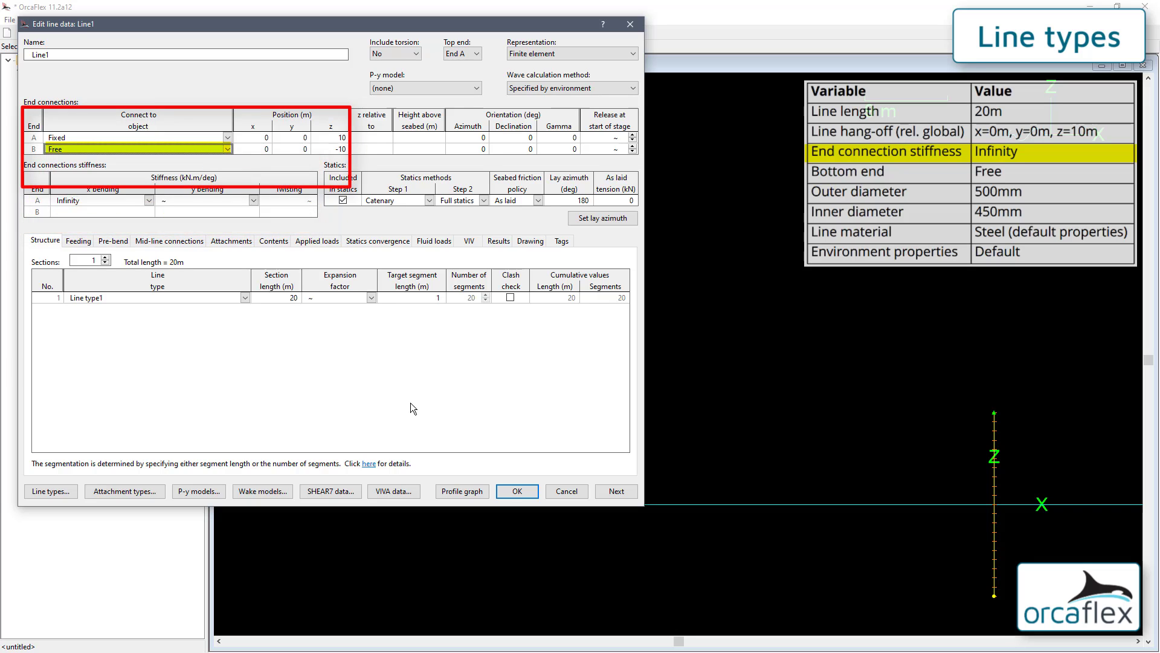
click(519, 491)
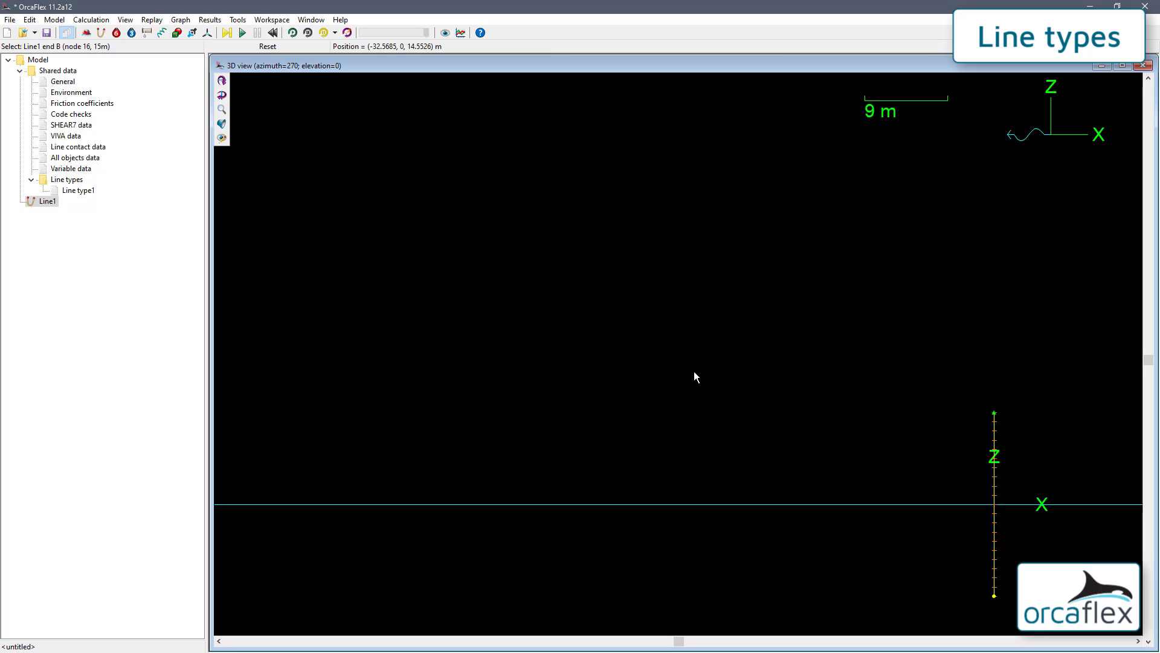
Step: Show the local axes in the 3D view and run the static analysis
right_click(764, 336)
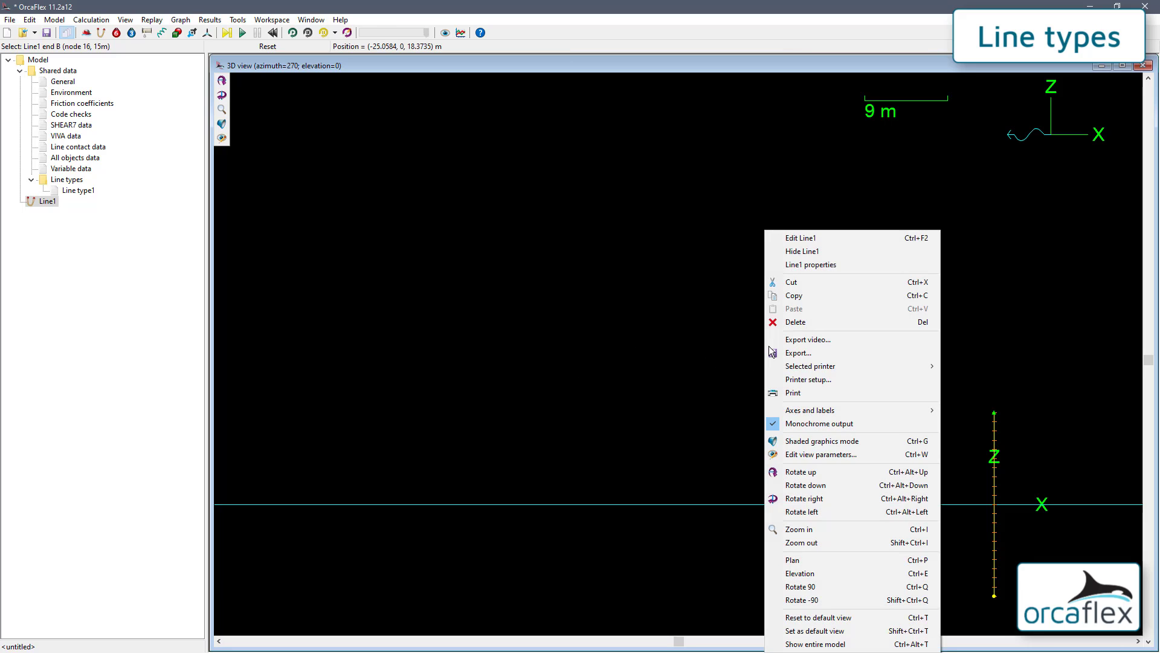
mouse_move(846, 411)
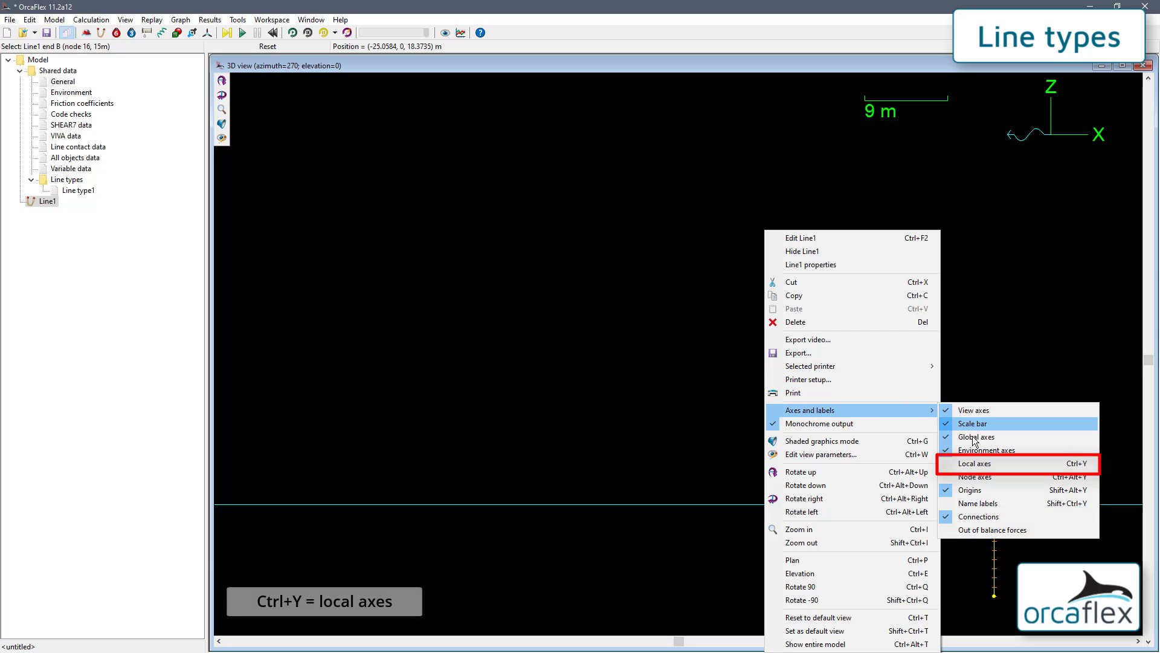
click(974, 464)
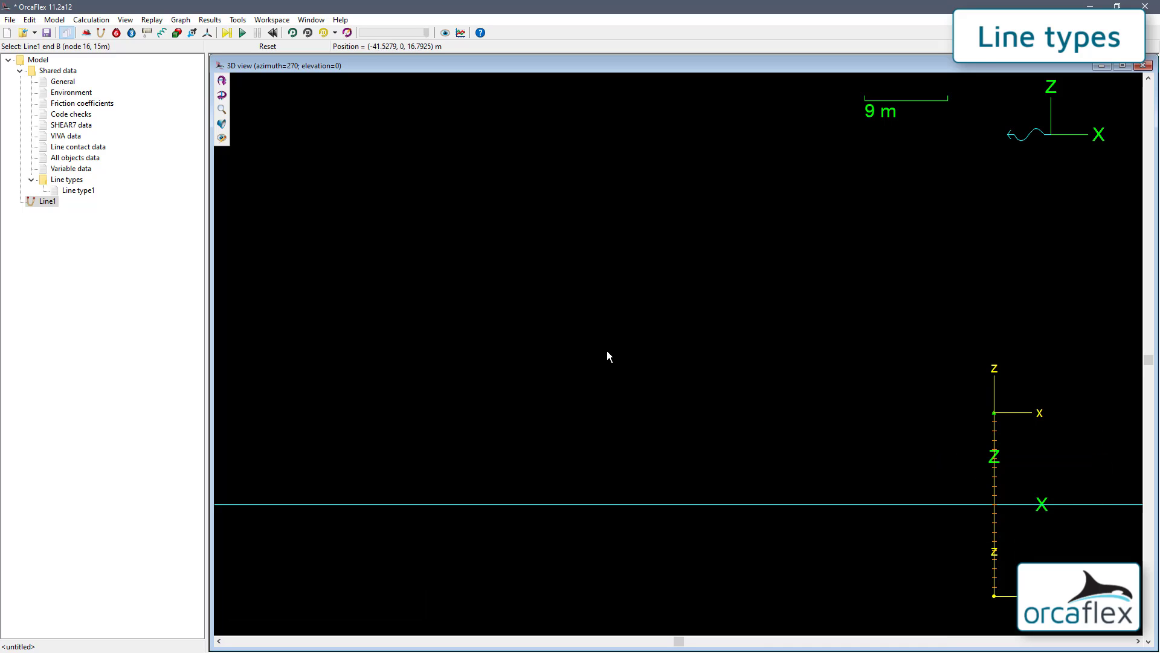
click(228, 33)
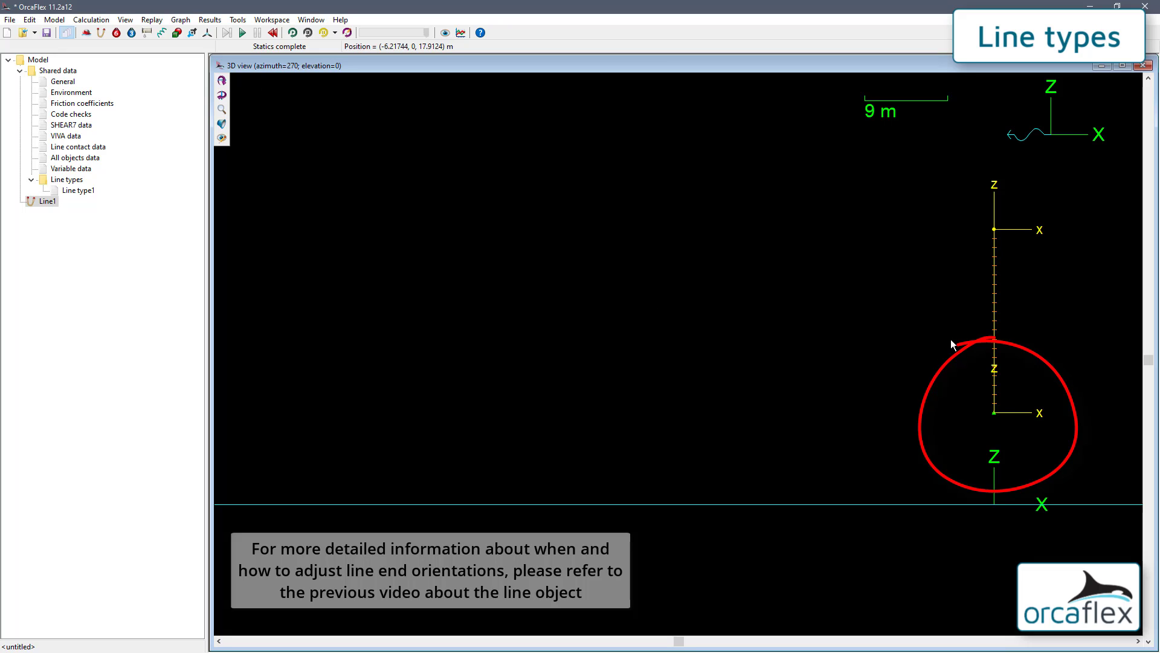
Step: Set the declination of Line1's end A to 180 degrees and rerun the static analysis
double_click(997, 325)
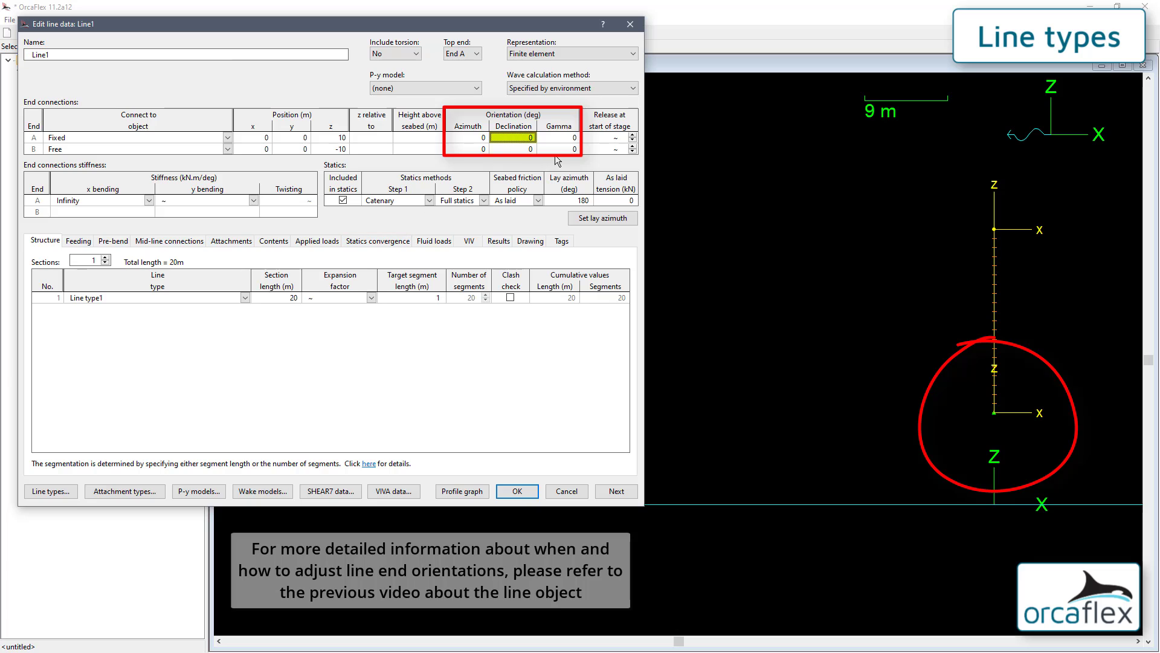
text(180)
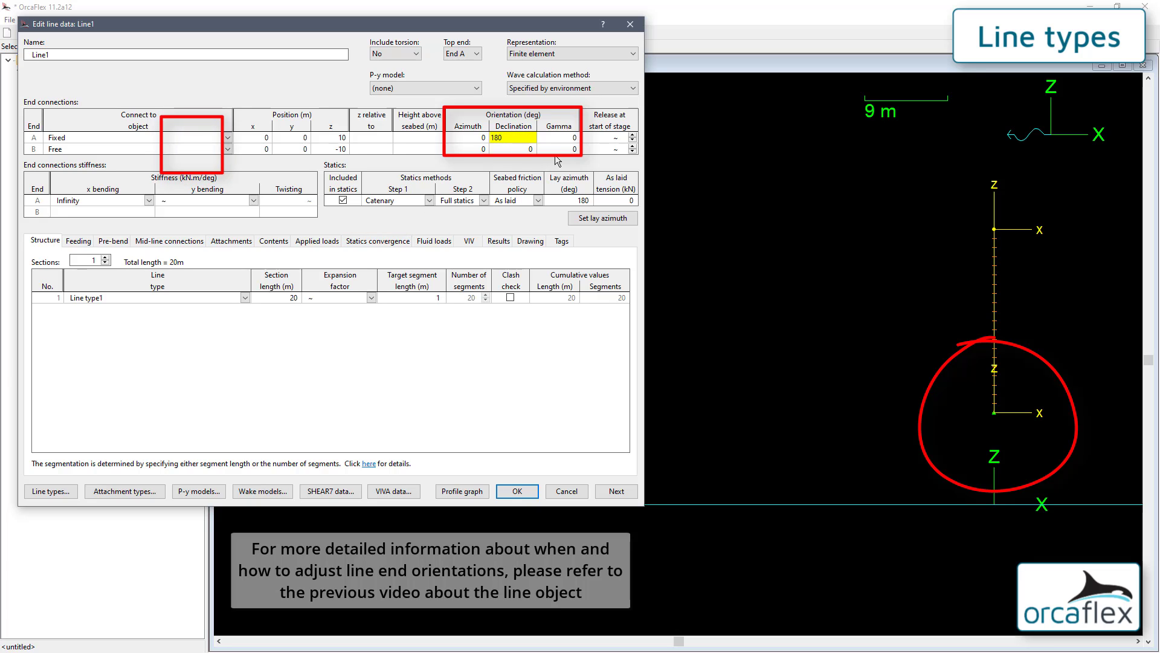
key(Return)
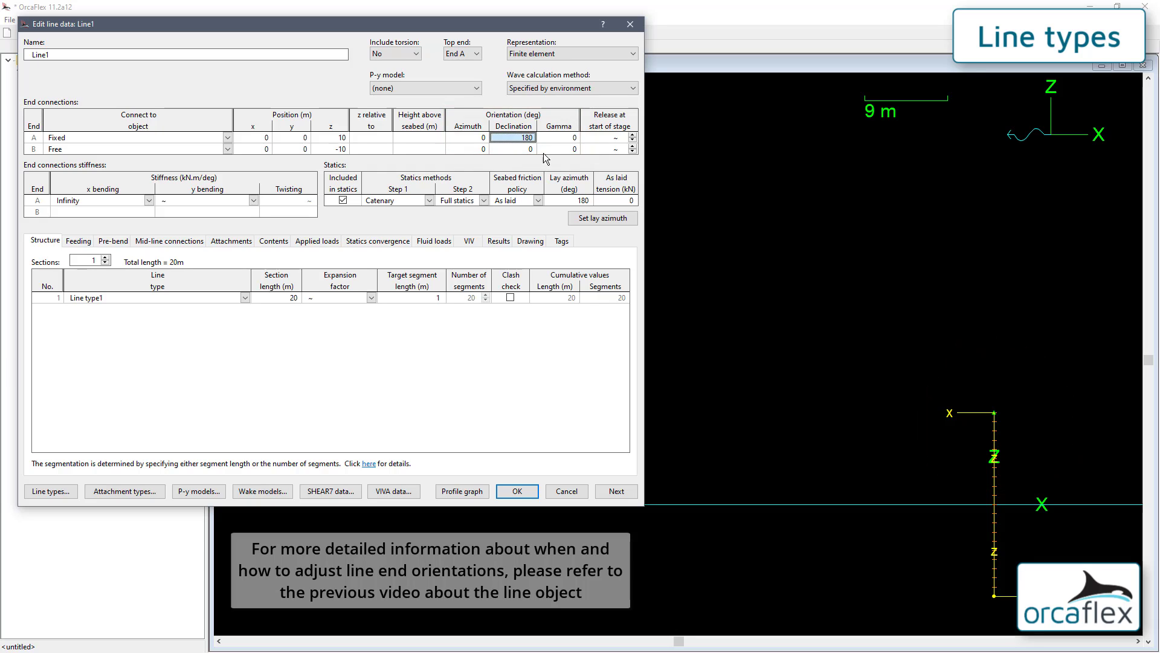
click(517, 490)
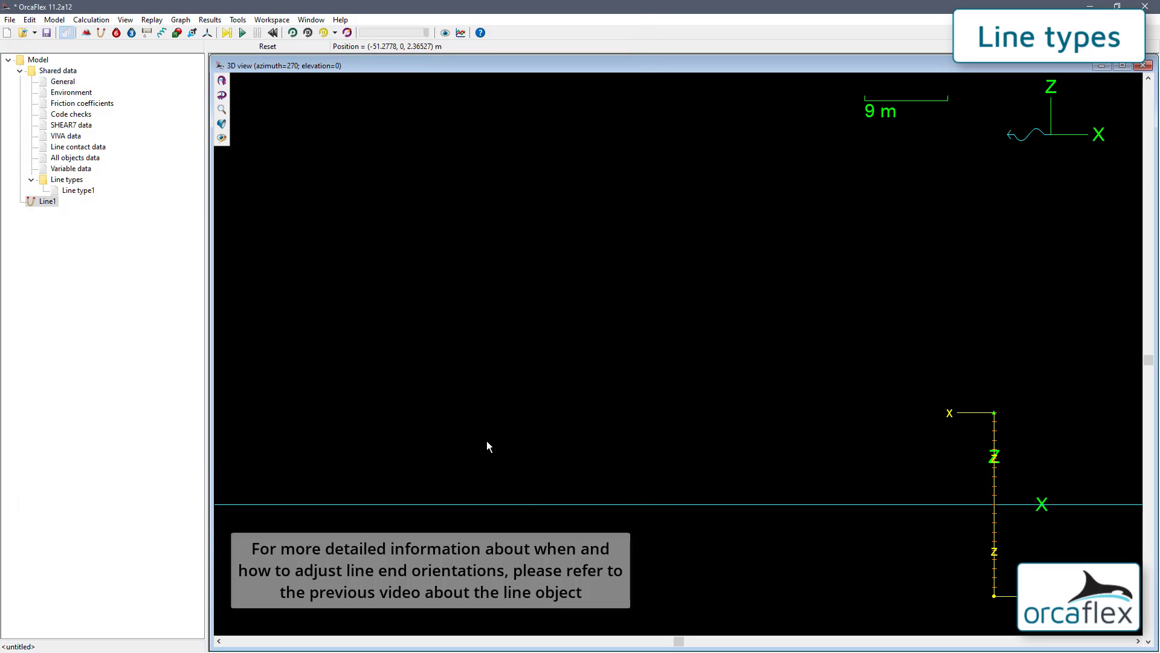
click(227, 34)
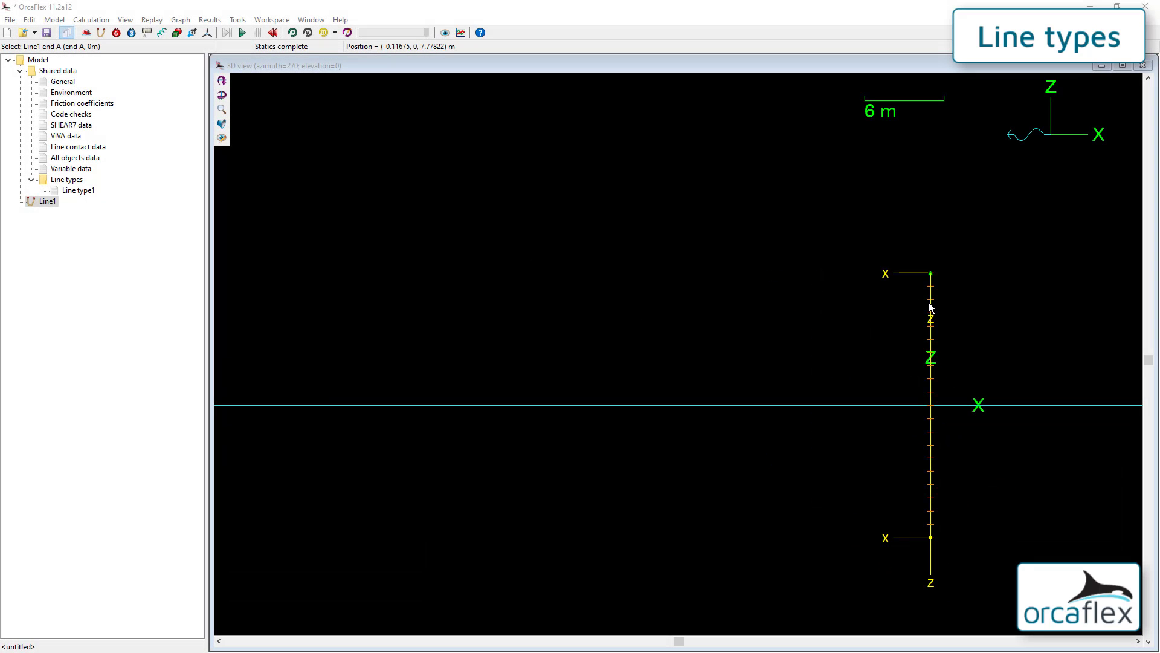
Step: Change Line1's contents method to Free flooding
double_click(930, 308)
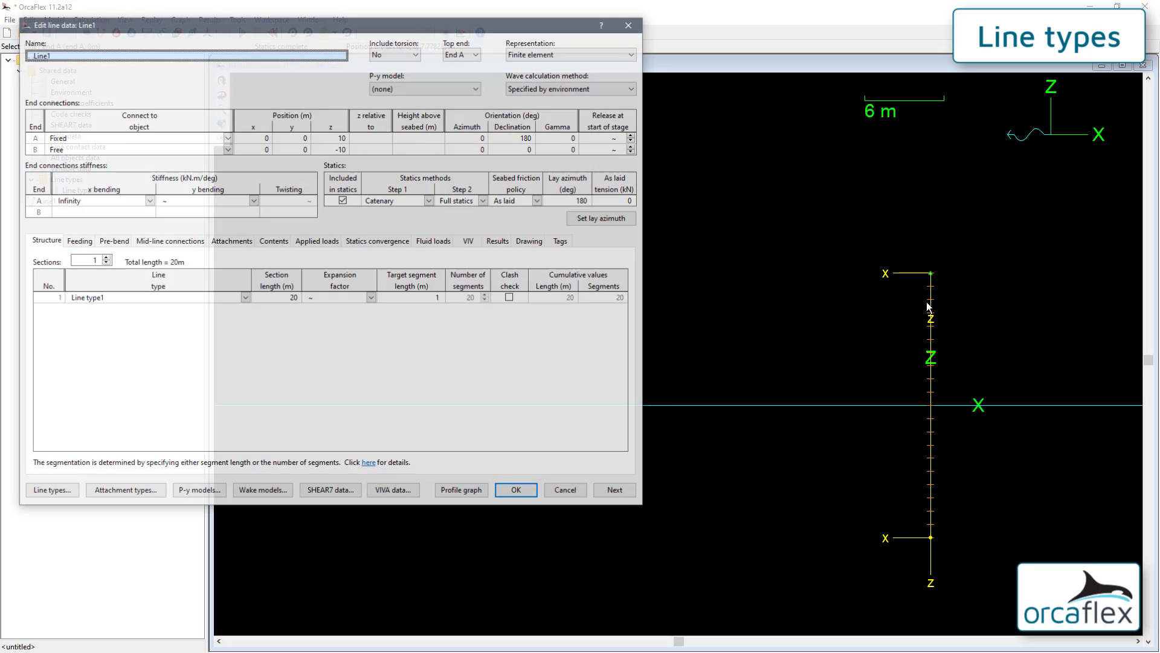
click(275, 241)
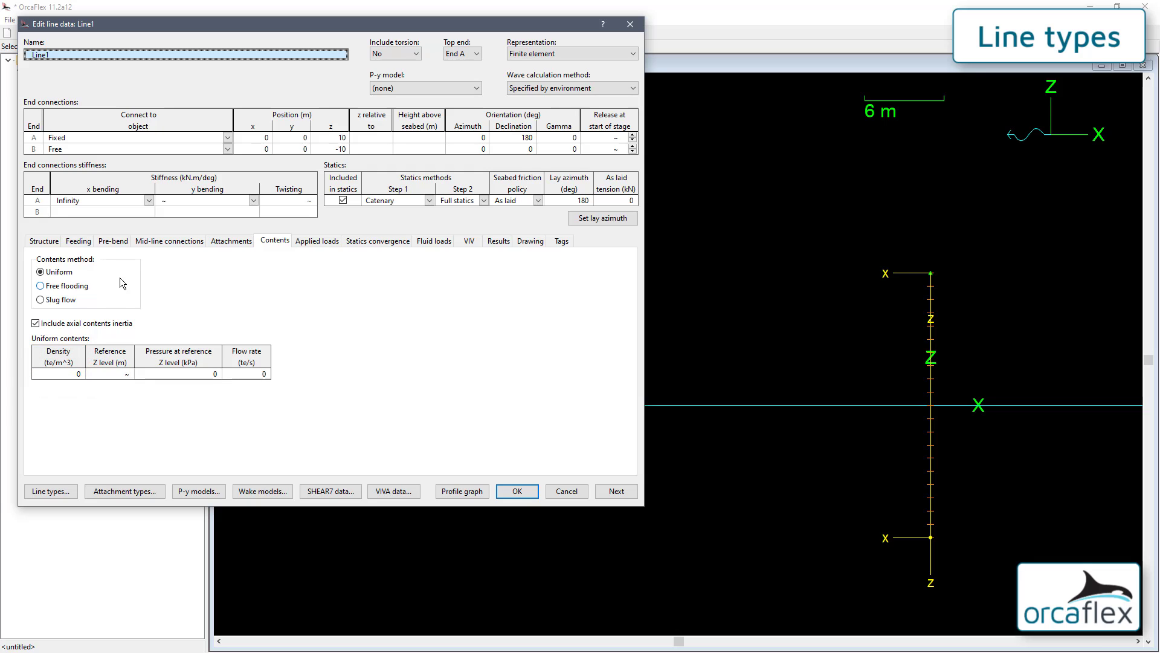
click(66, 286)
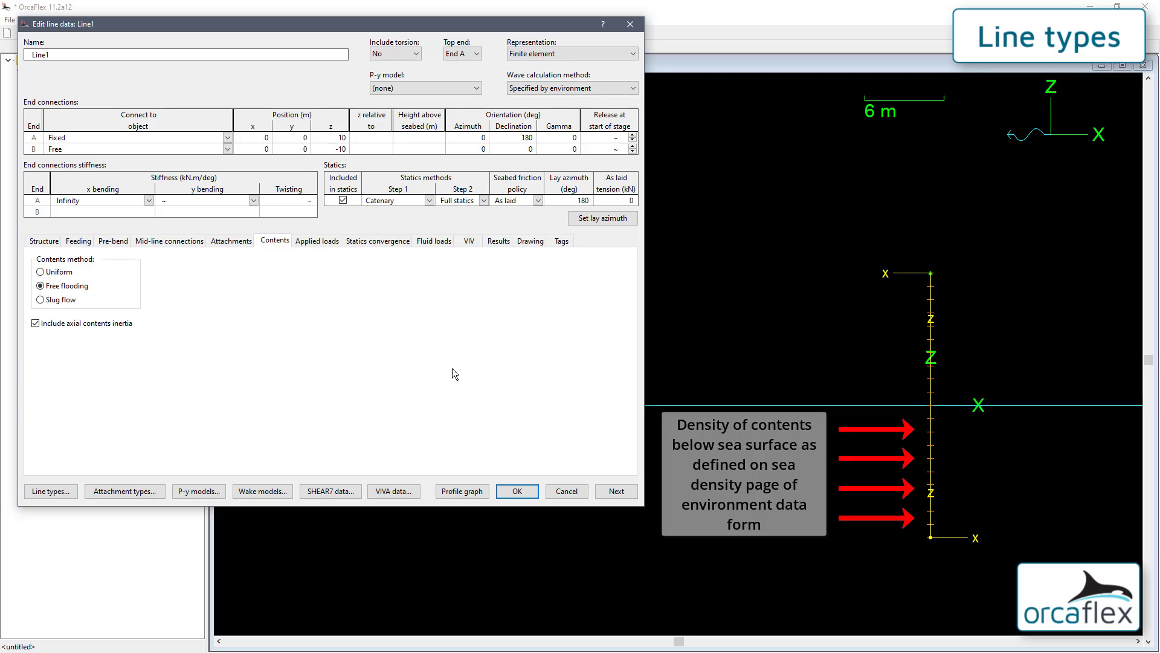
click(515, 490)
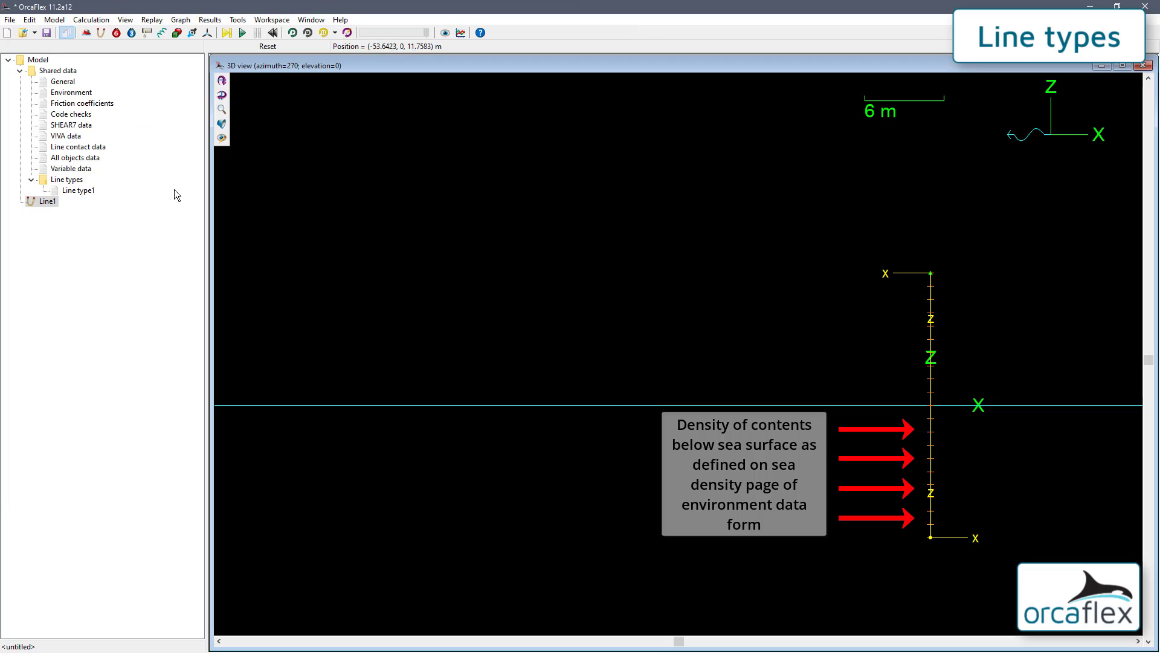
Step: Check the sea density settings in the environment data
double_click(85, 99)
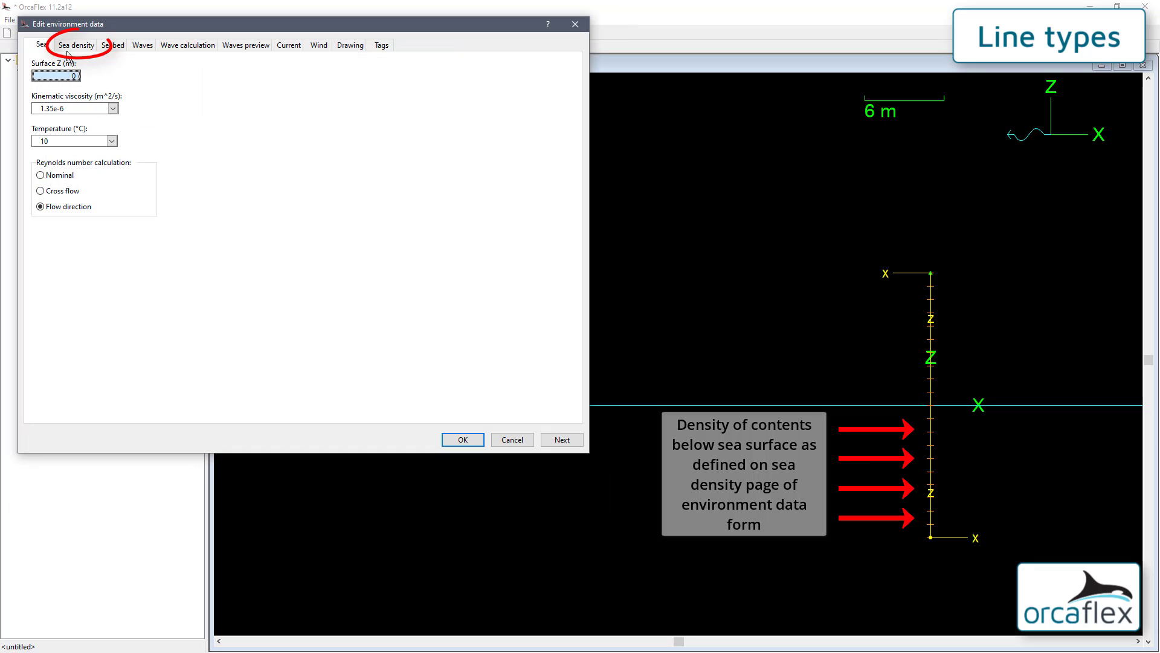
click(83, 51)
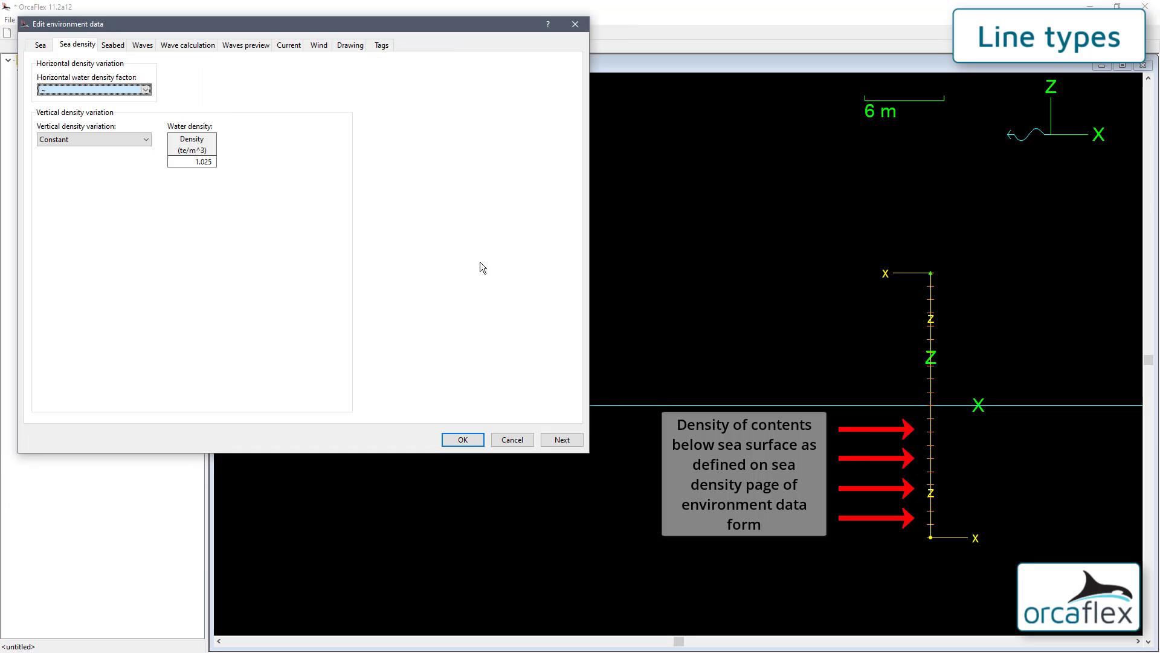
click(463, 439)
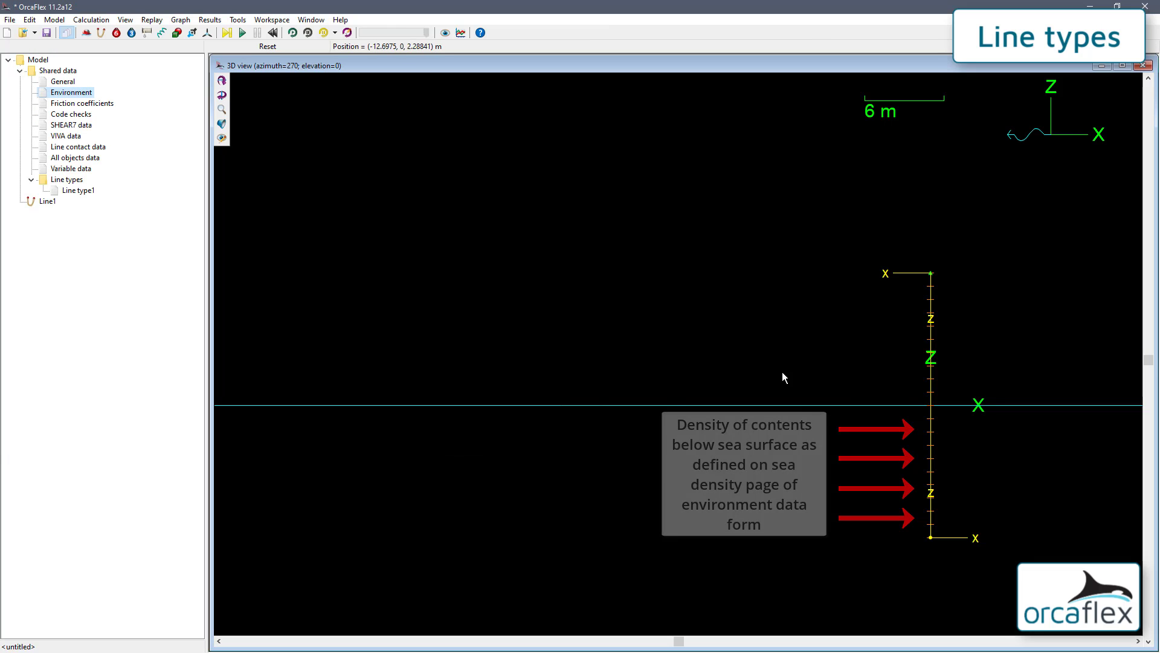
Step: Review Line1's contents data and run the dynamic analysis
double_click(932, 332)
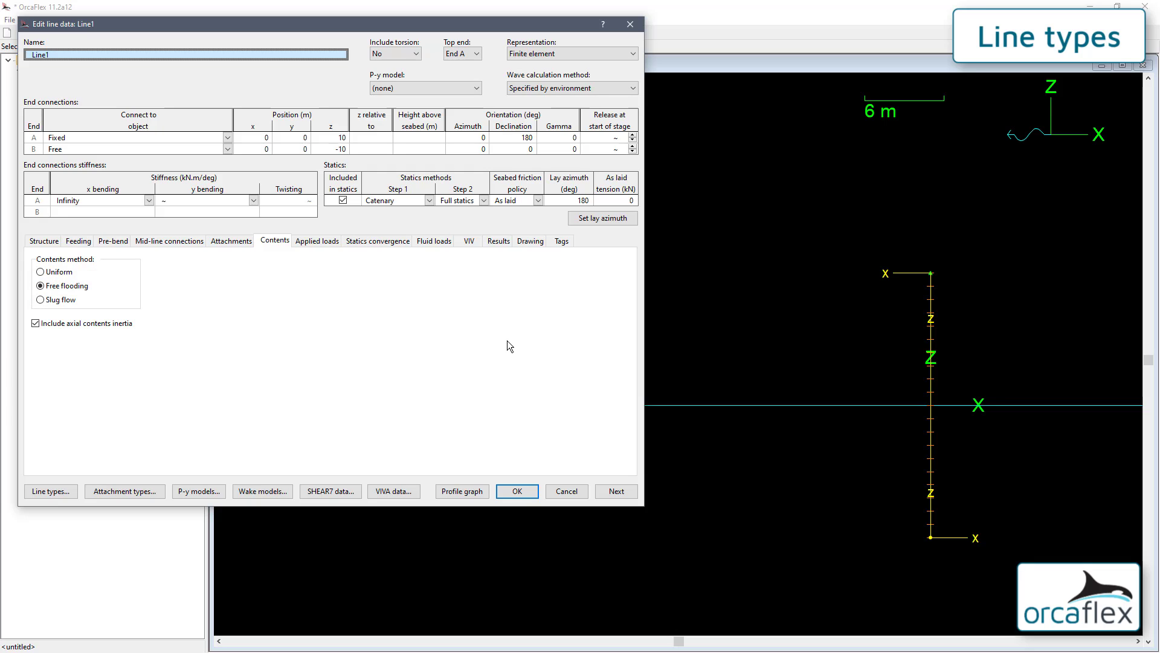
click(518, 491)
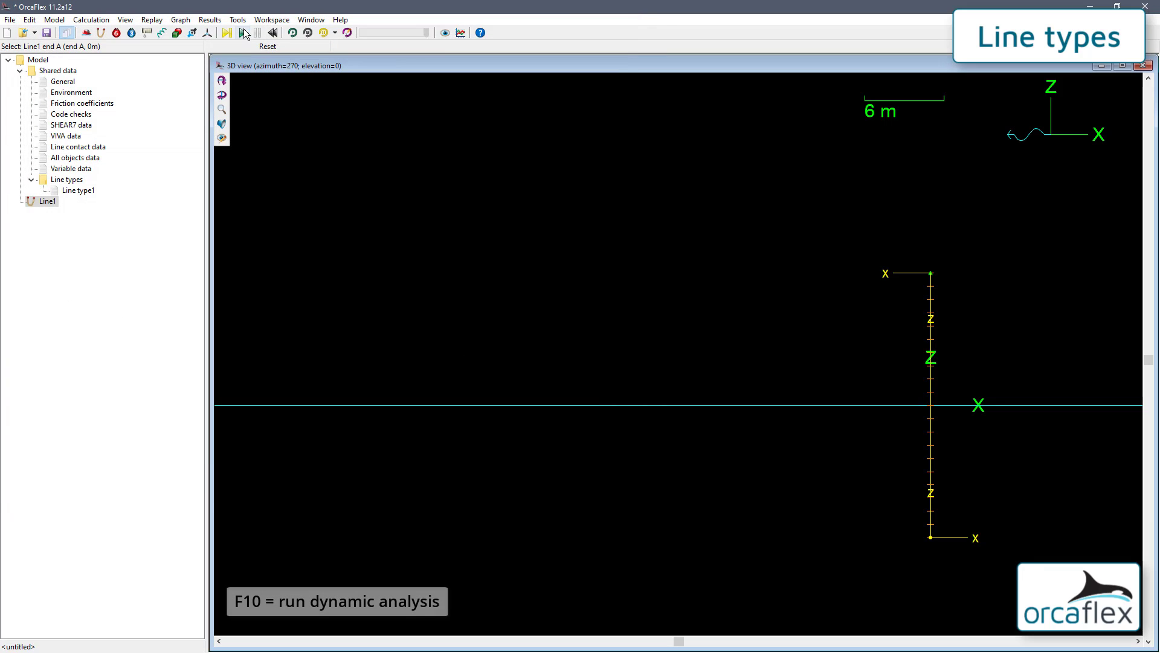
click(243, 33)
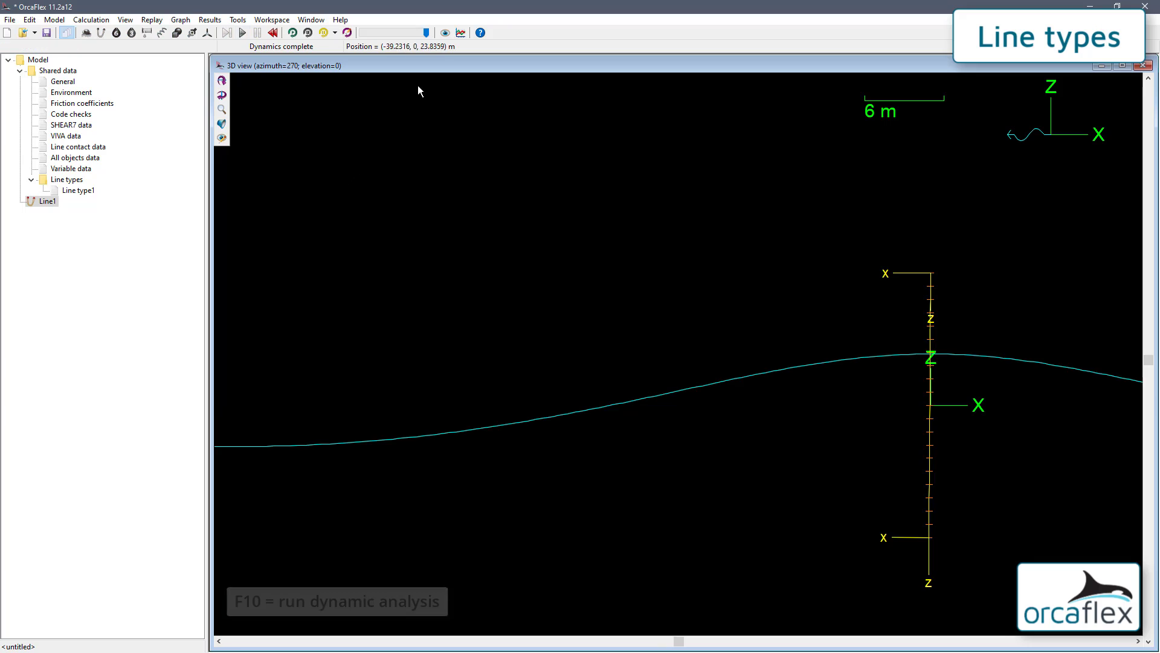
Step: Plot an instantaneous value range graph of Line1's contents density over the entire range and replay the simulation
click(461, 35)
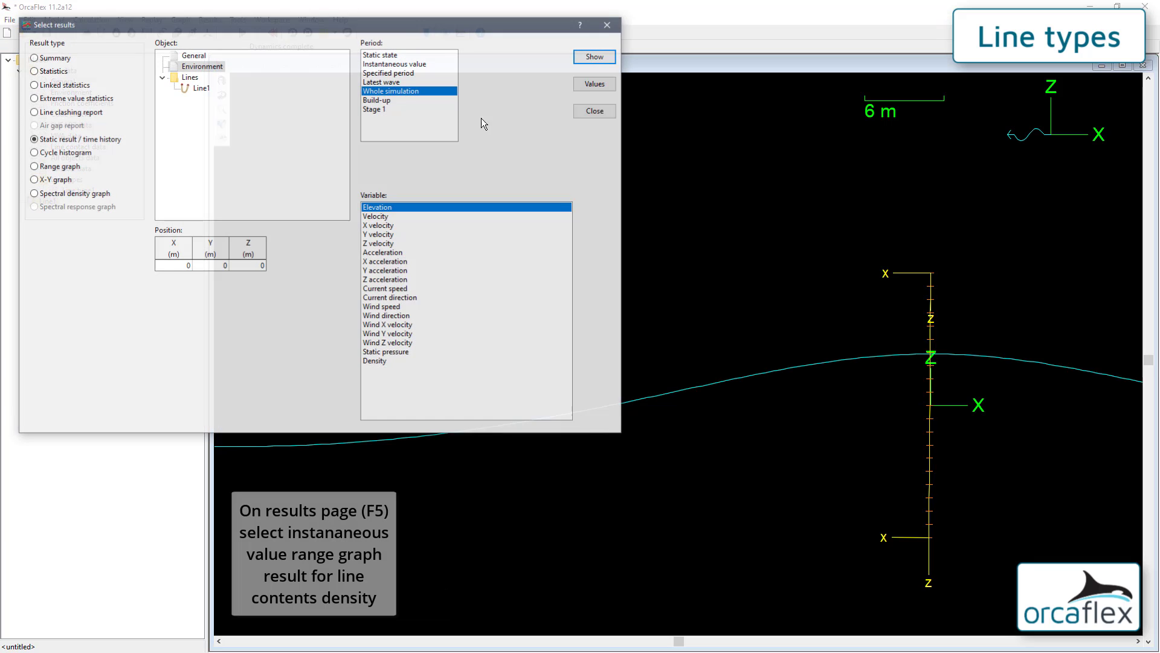
click(200, 89)
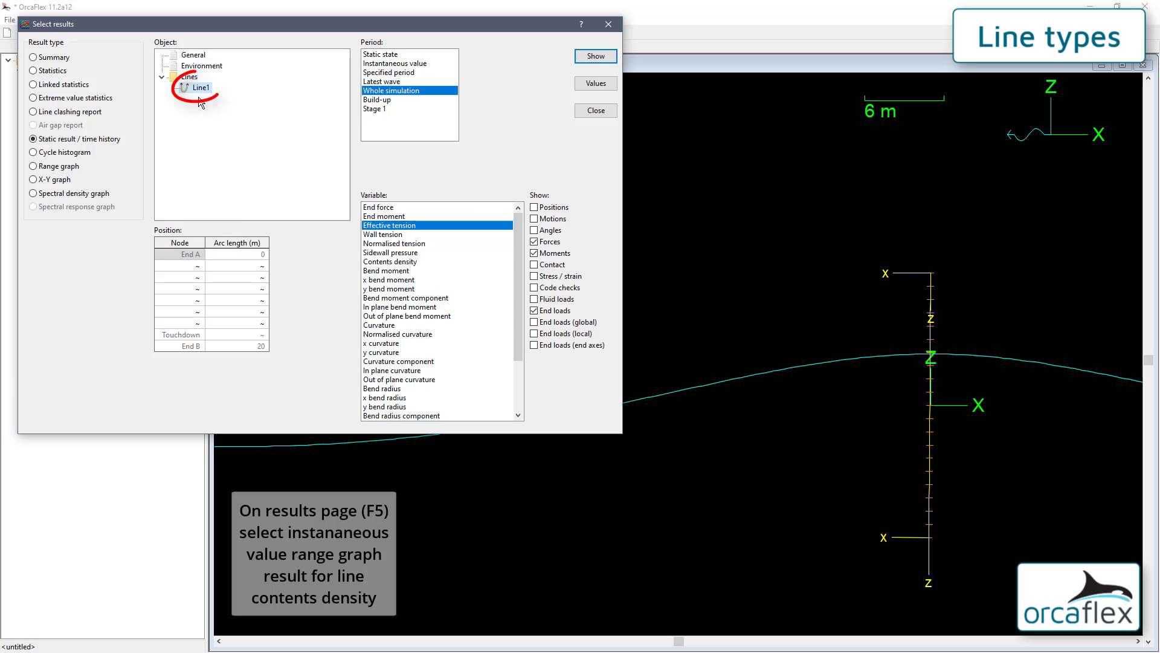
click(48, 171)
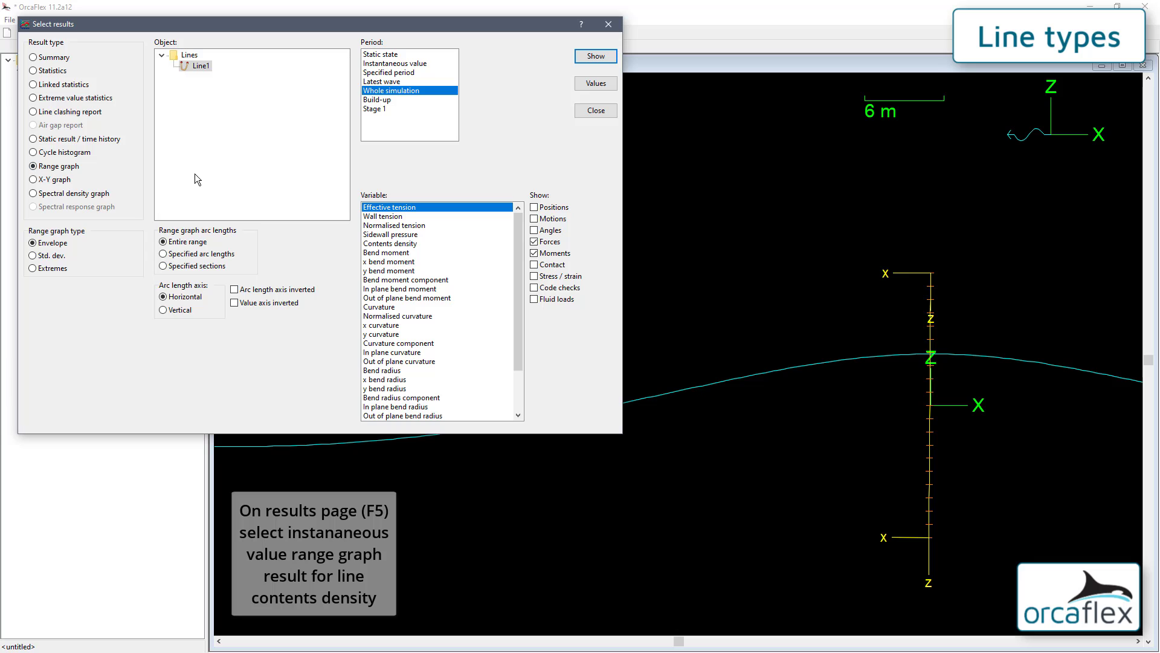
click(393, 243)
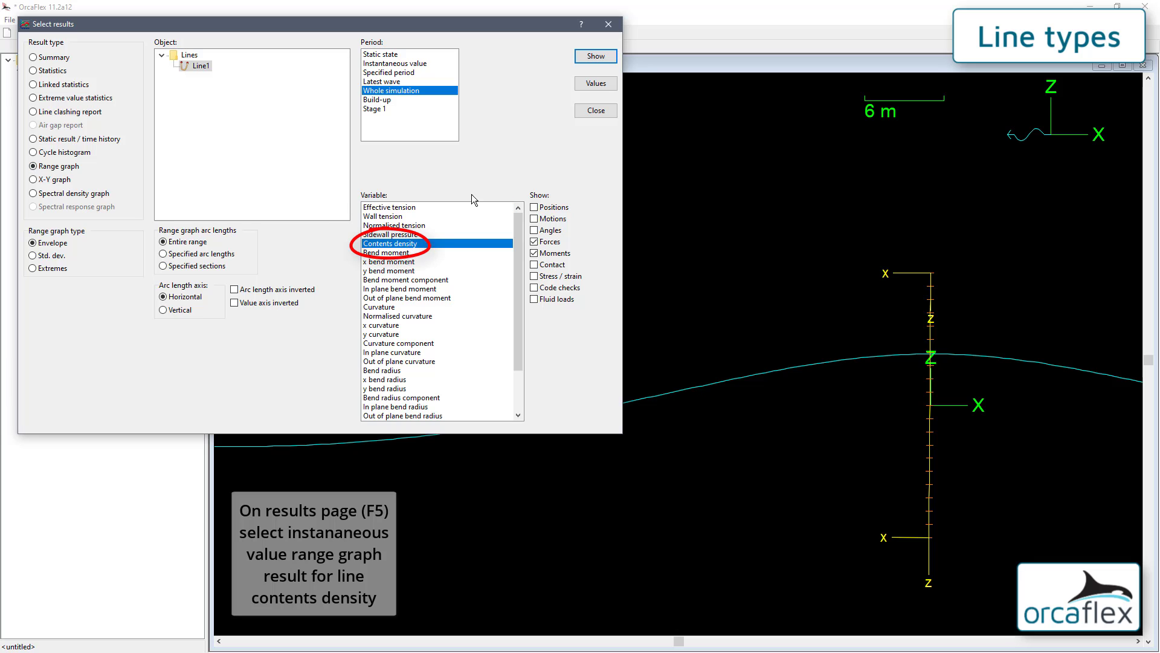
click(430, 63)
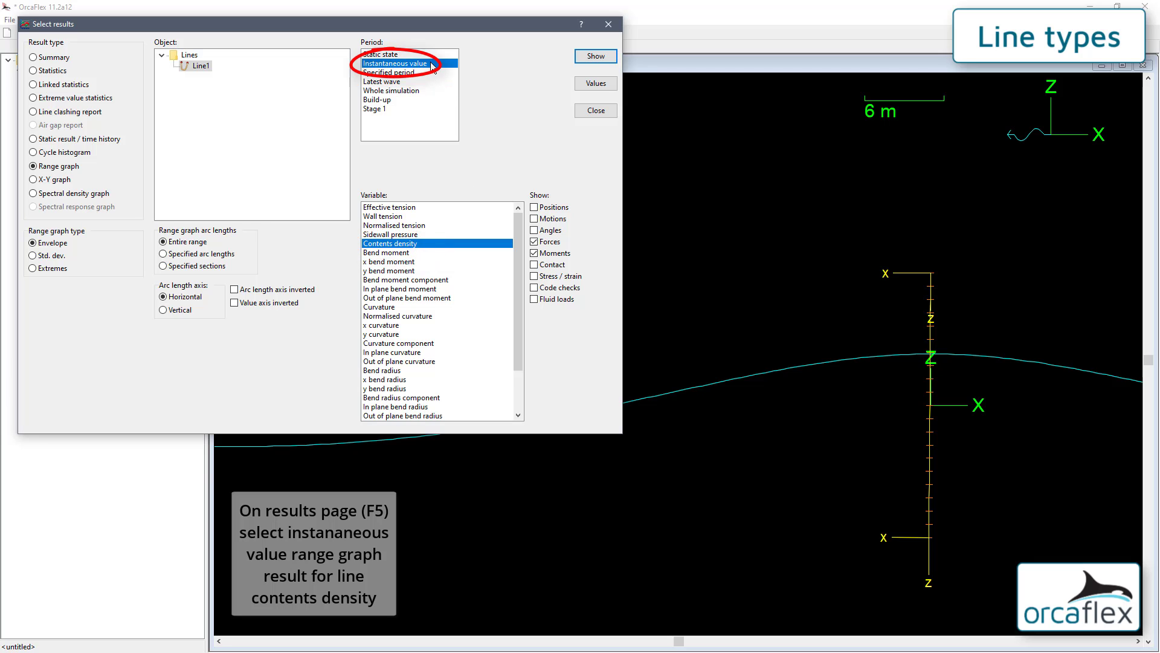
click(594, 60)
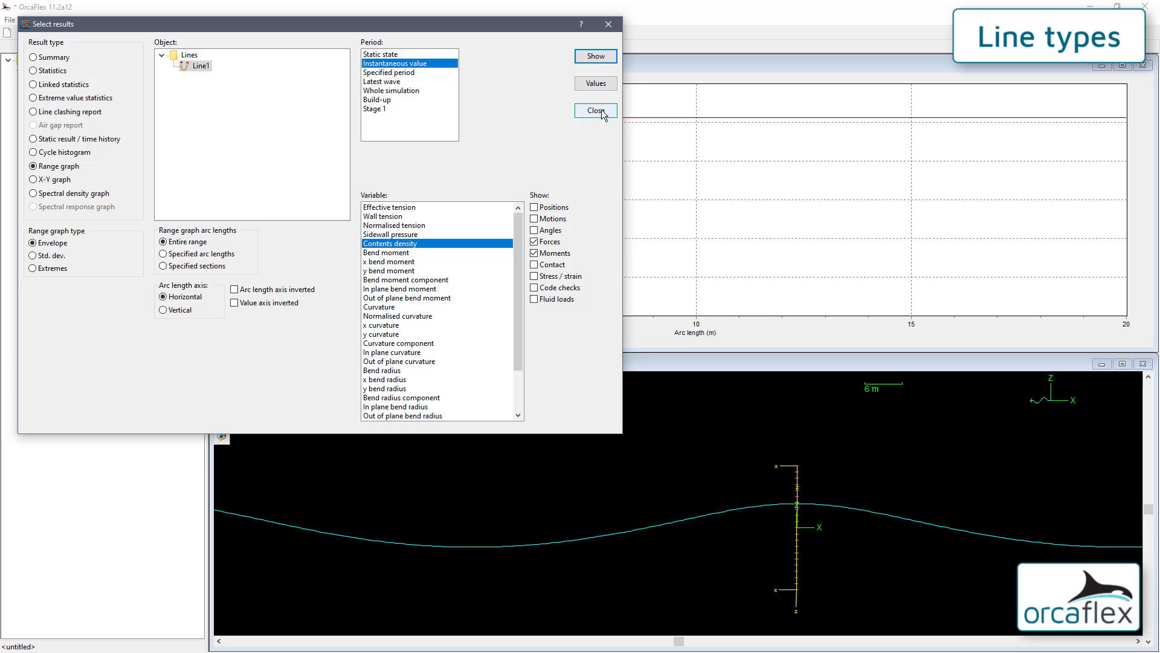
click(602, 112)
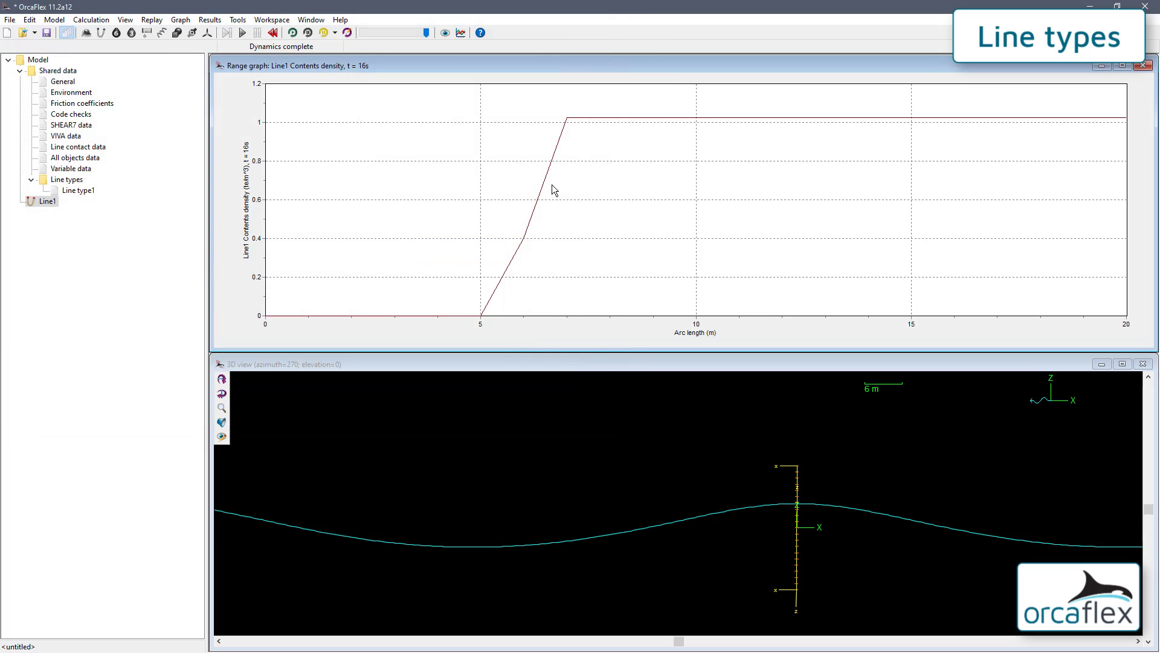
key(ctrl+r)
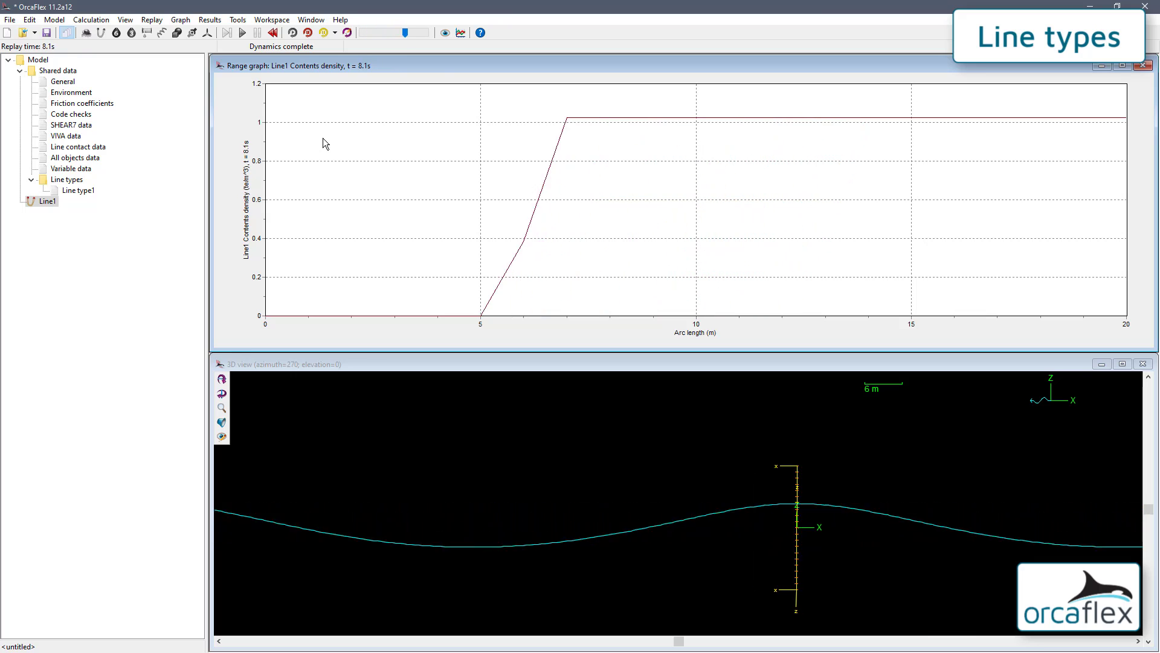
Step: Stop the replay and reset the model, discarding the unsaved simulation results
click(307, 33)
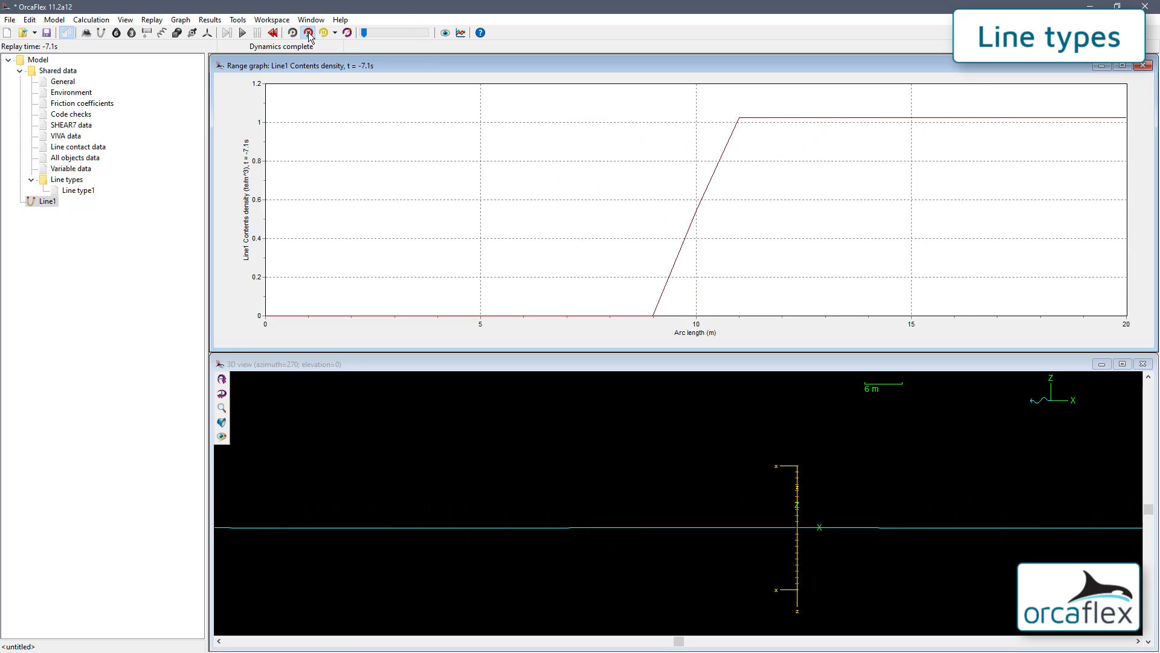
click(1122, 364)
click(273, 33)
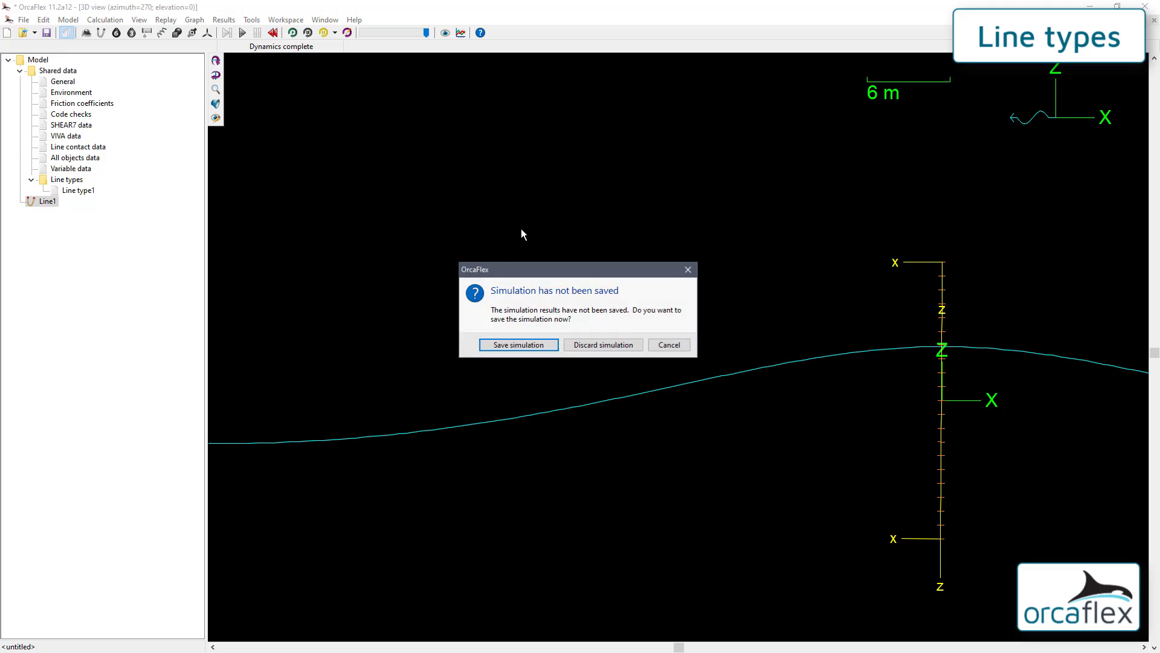
click(623, 342)
Step: Change Line1's contents method to Slug flow with a flow velocity of 1 m/s
double_click(941, 307)
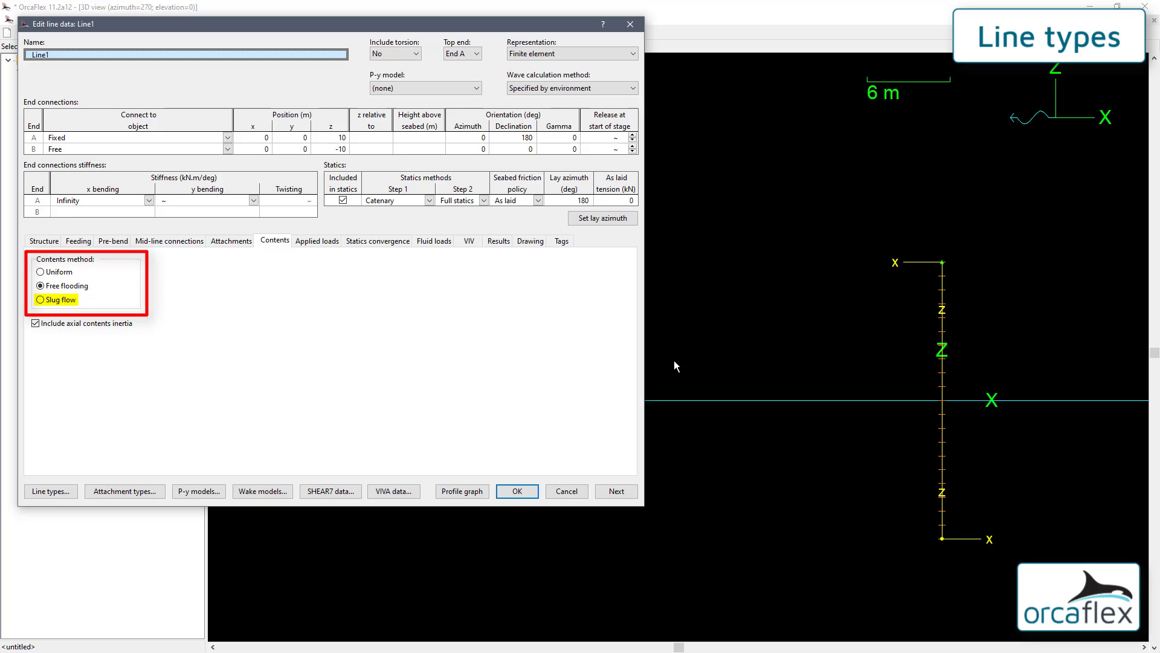
click(60, 300)
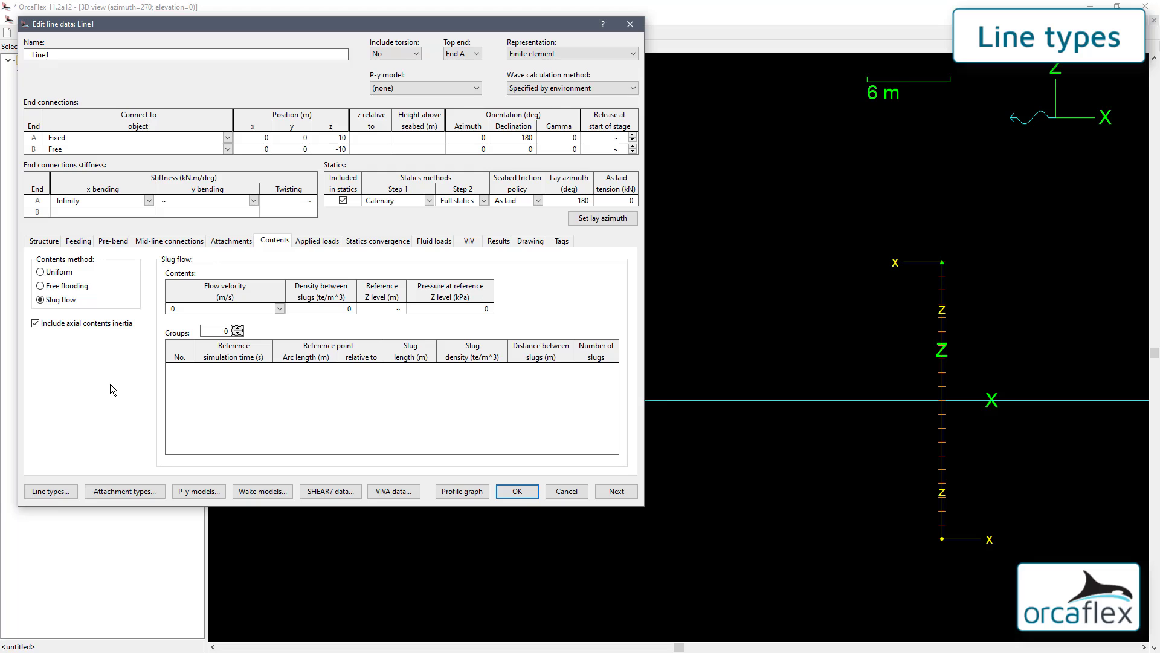
click(198, 310)
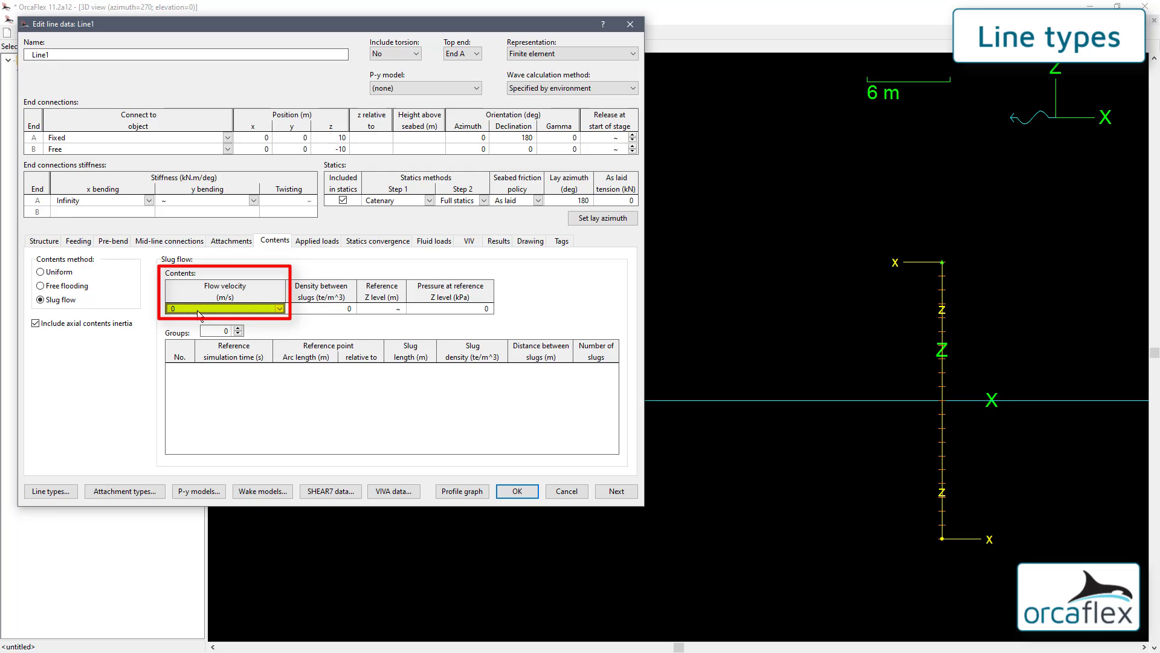
text(1)
Step: Add one slug group to Line1 with a slug length of 20 m, 1 slug and a slug density of 1.025 te/m^3
click(239, 328)
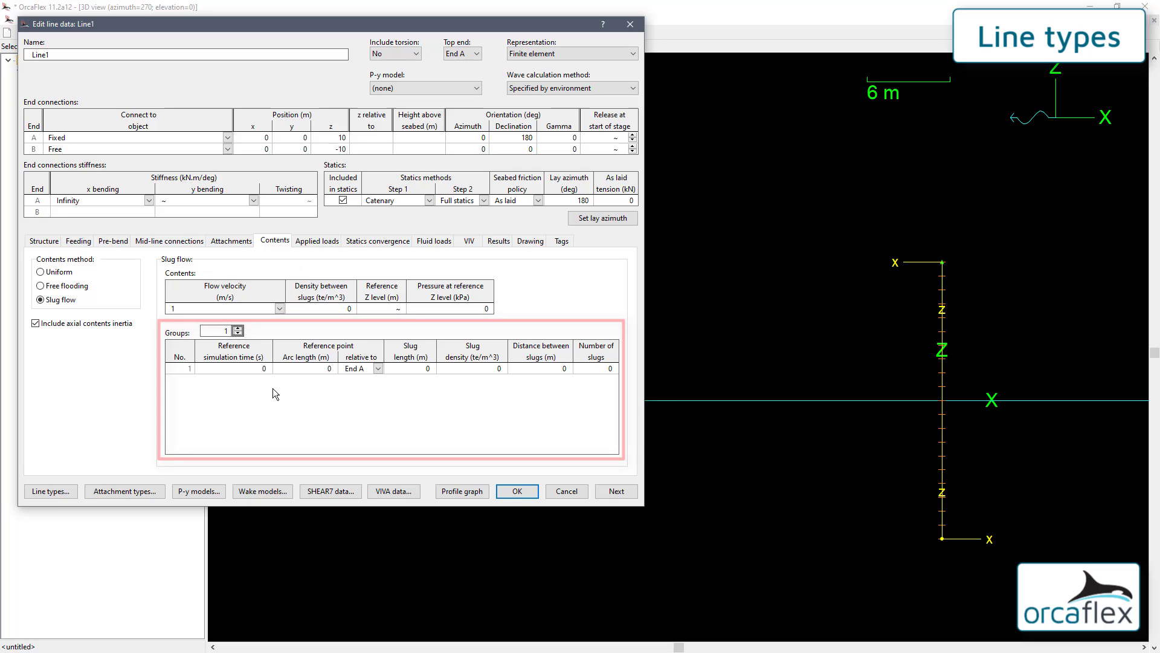
click(396, 369)
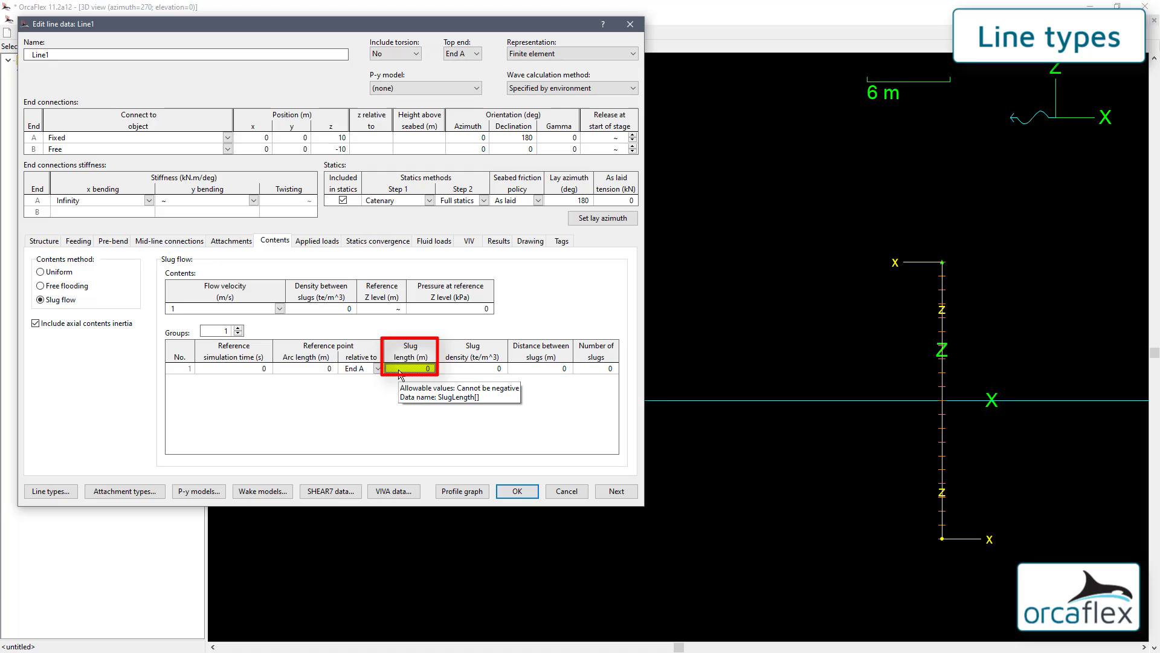
text(20)
key(Return)
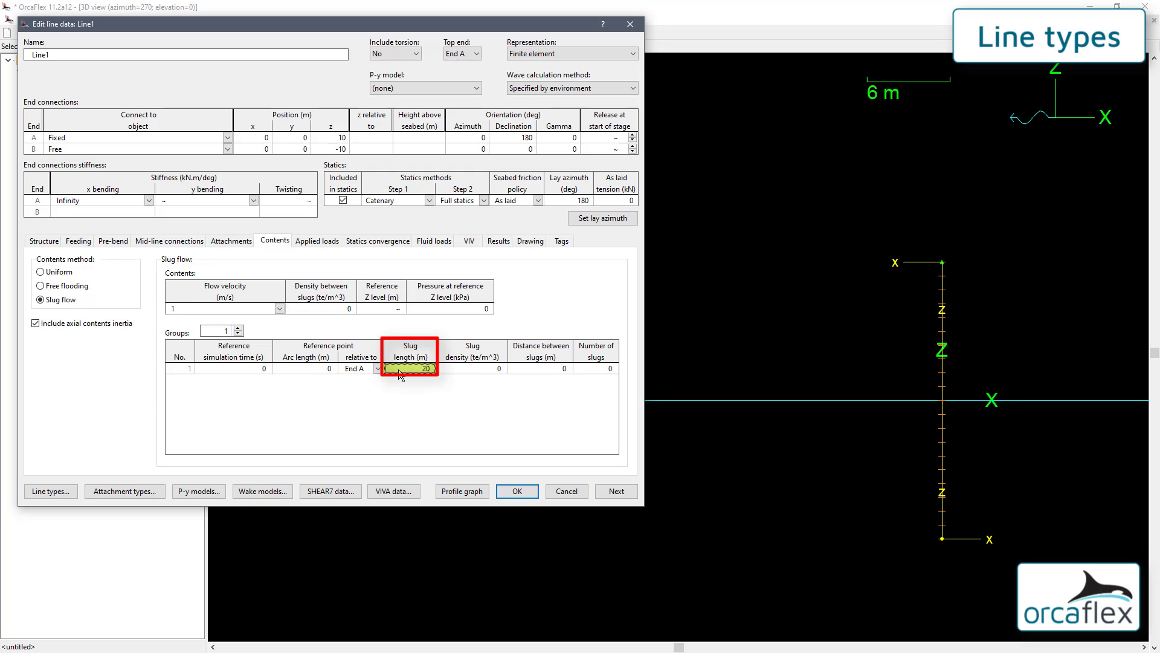
click(594, 370)
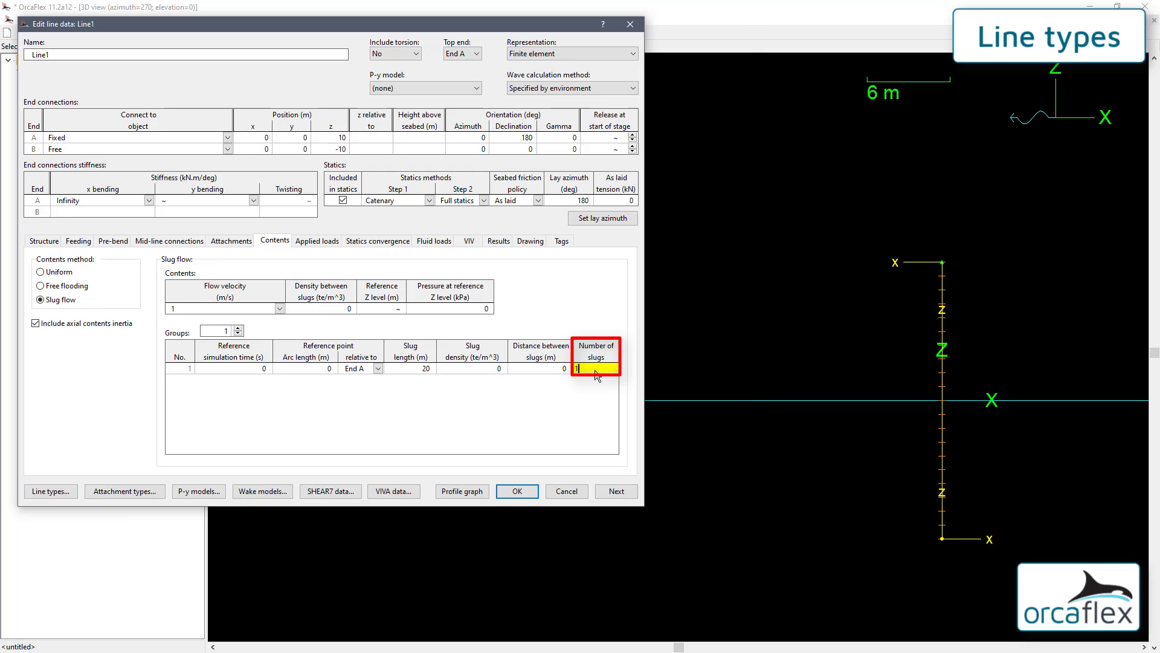
text(1)
key(Return)
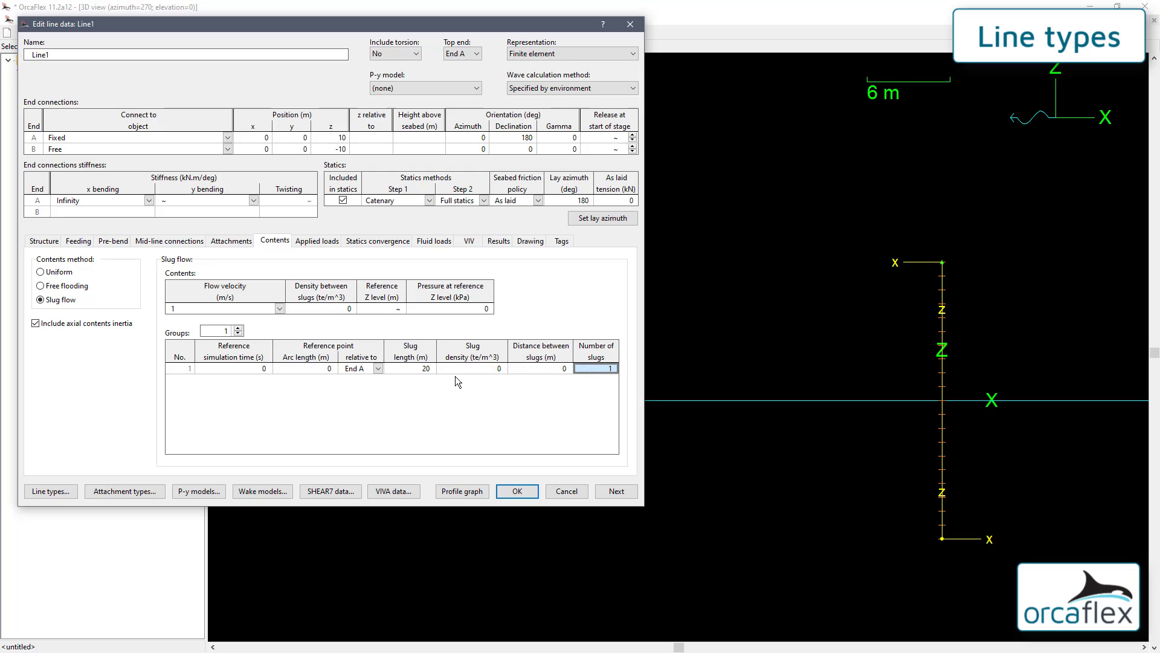
click(474, 370)
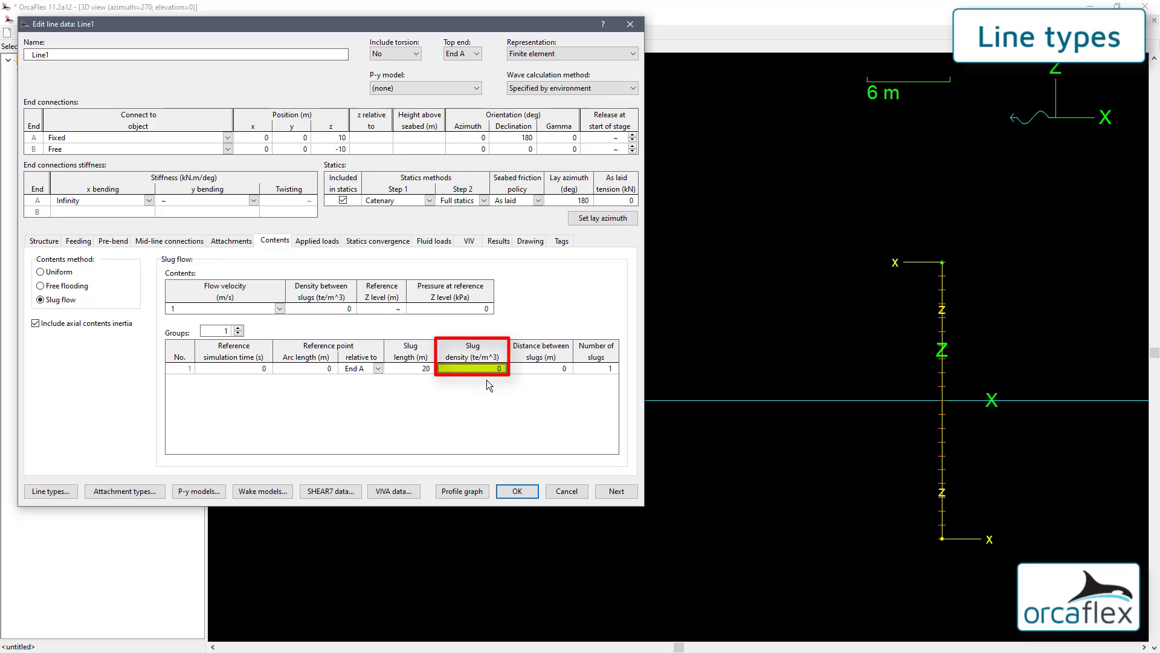
text(1.025)
key(Return)
click(517, 491)
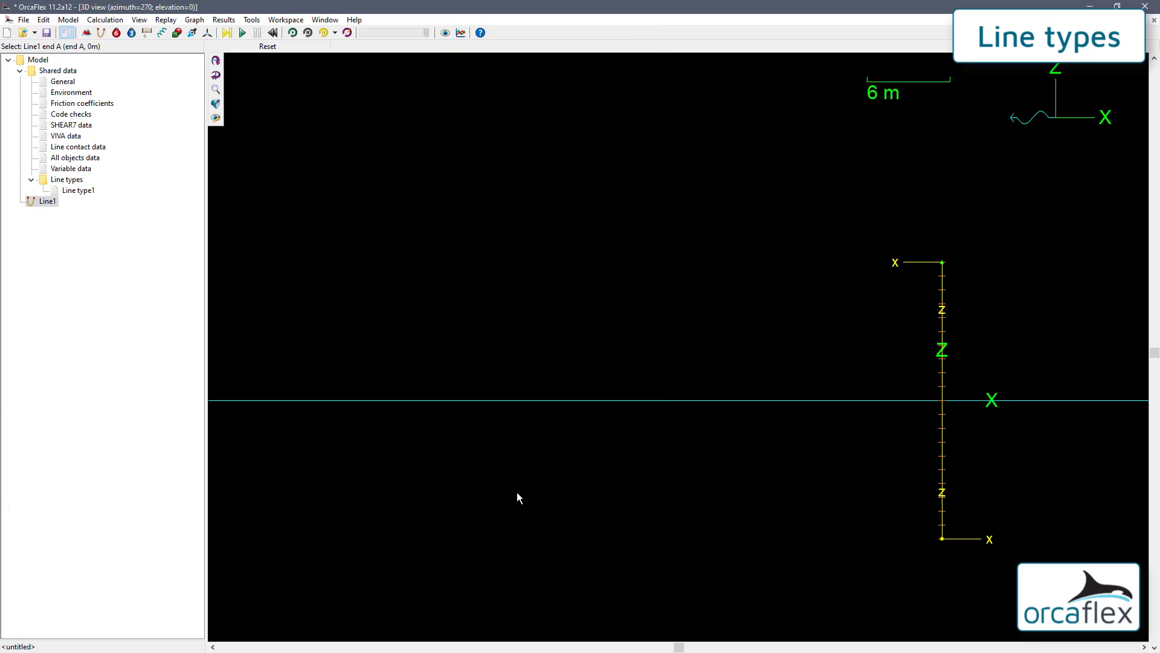
Step: Run the dynamic simulation and replay the slug flow in Line1's contents density range graph
click(242, 33)
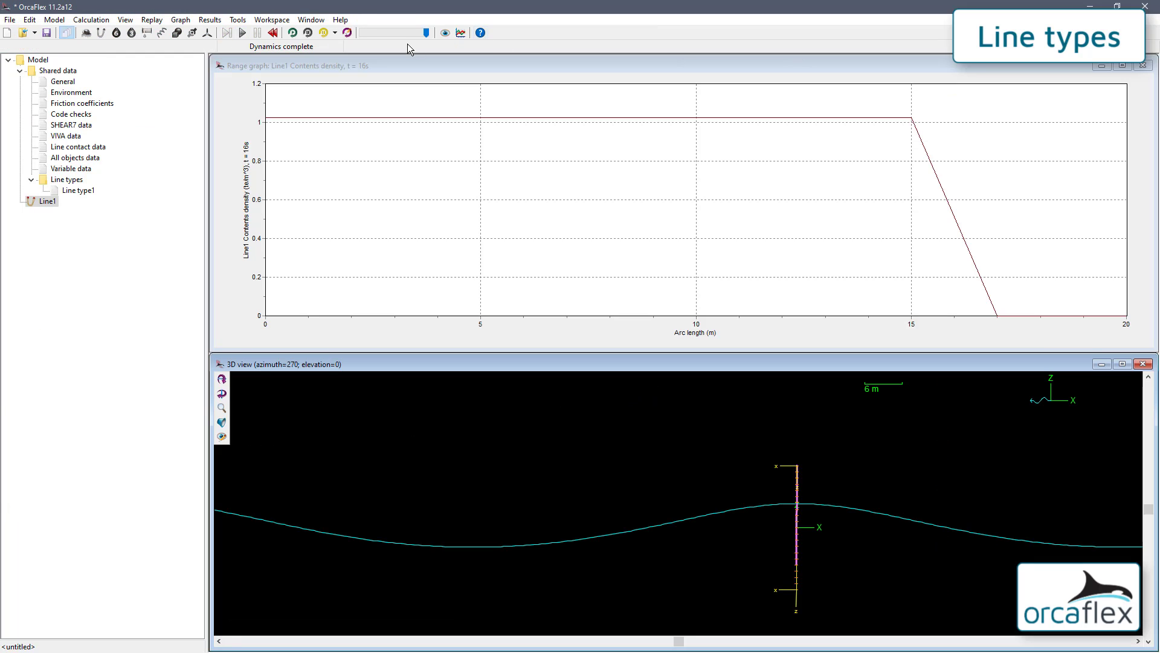
click(293, 34)
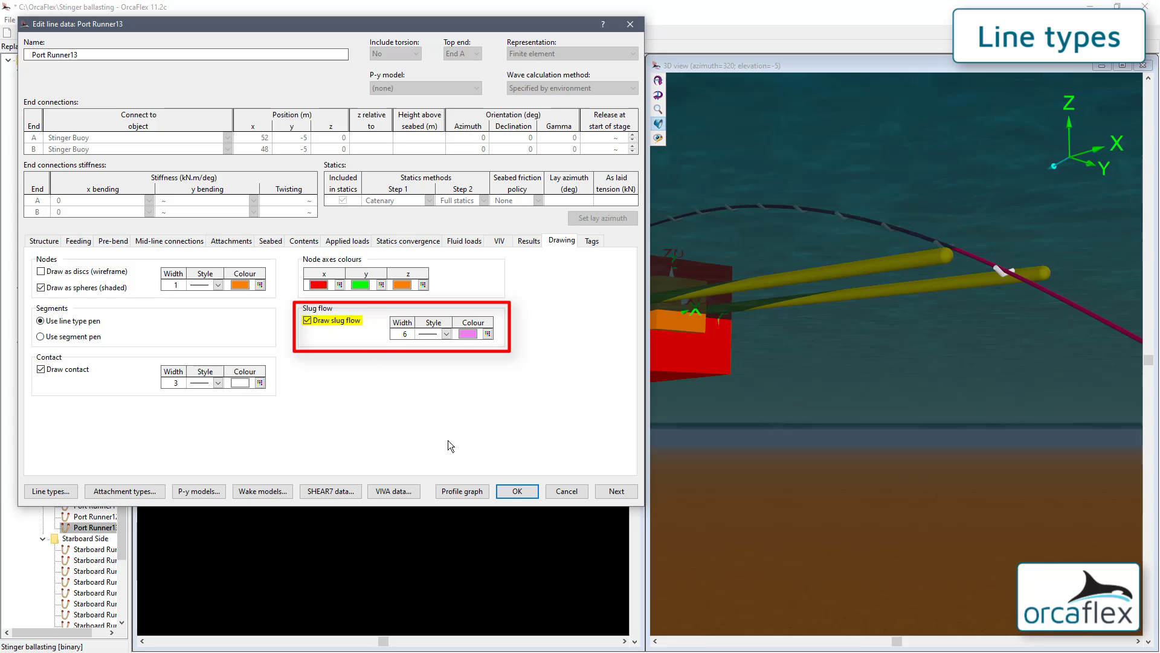
Step: Close Port Runner13's line data and replay the Stinger ballasting simulation to view the slug flow drawing
click(515, 491)
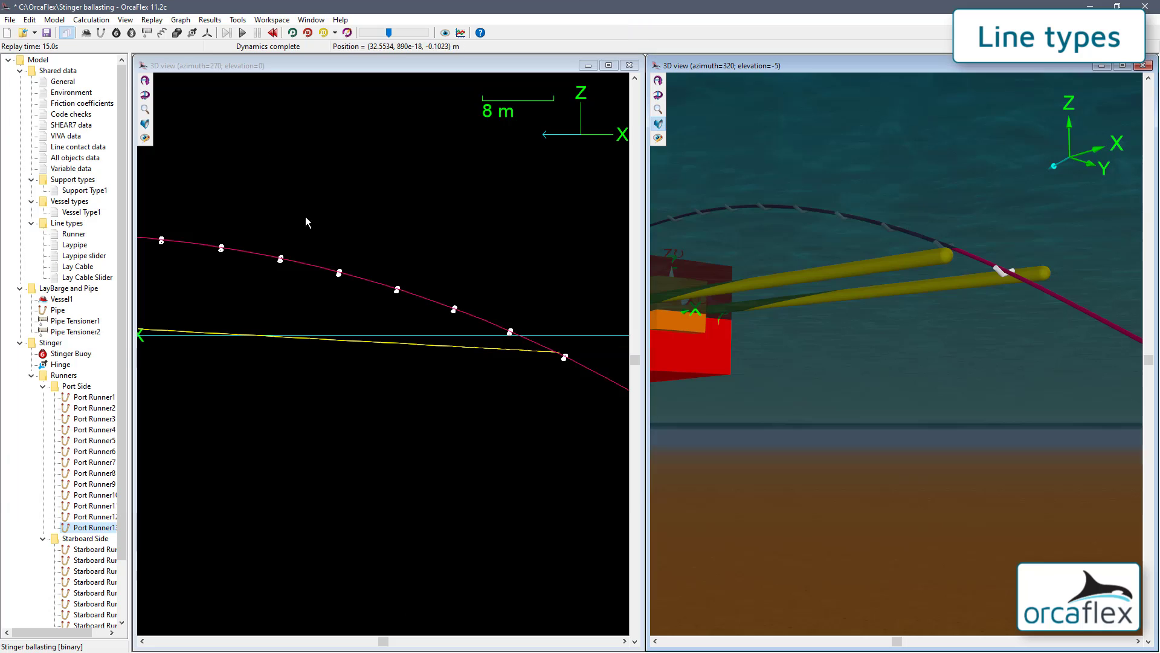
key(ctrl+r)
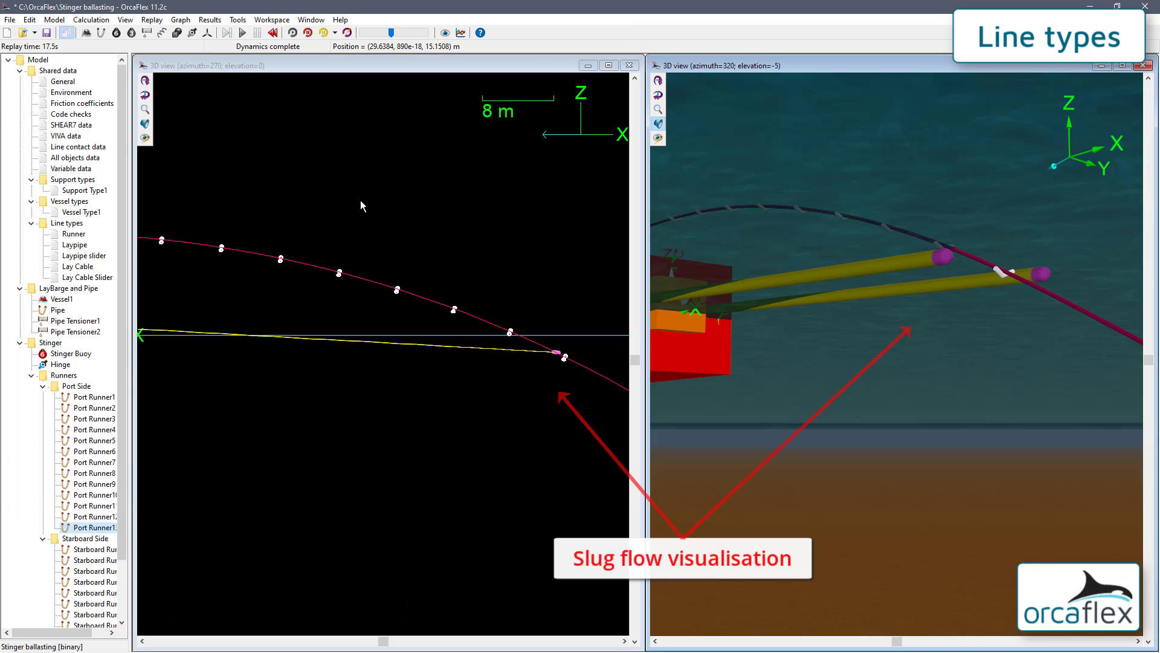